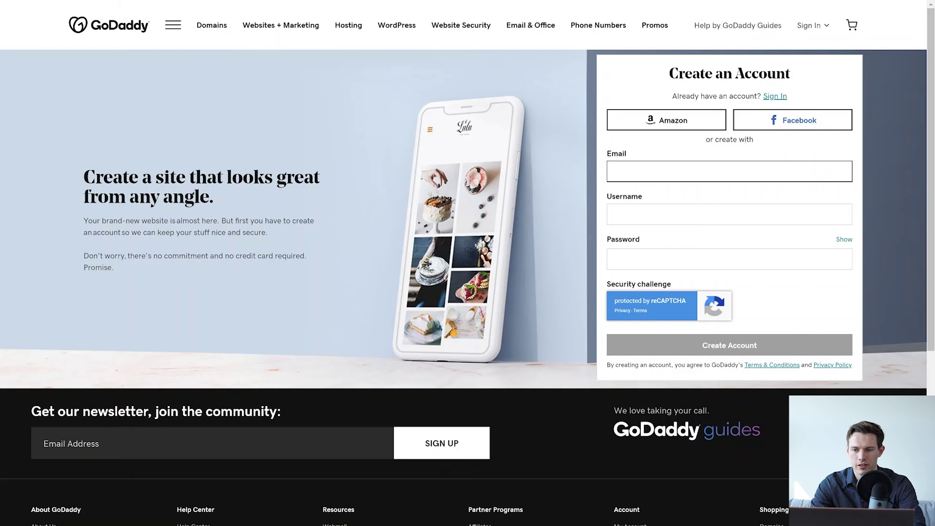
Enter the account email, autofill the saved username and password, and create the account.
type("mikeo")
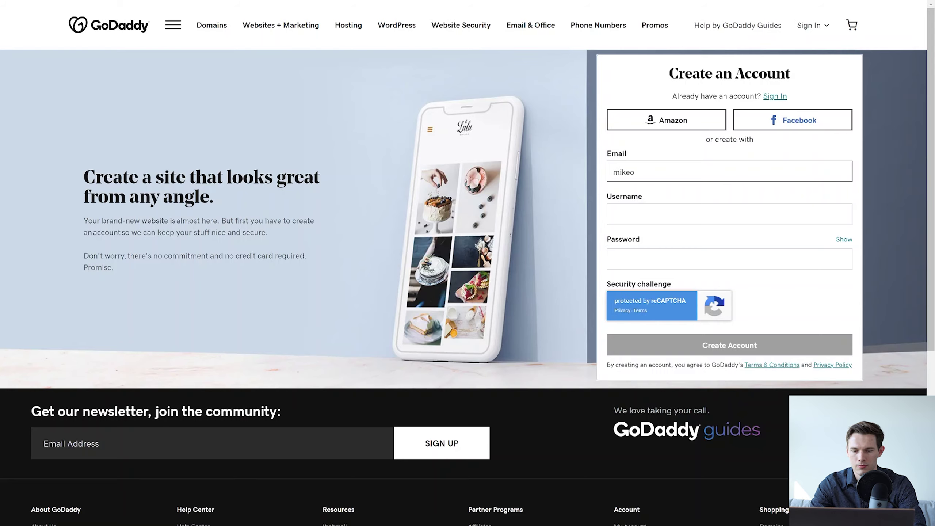
key("BackSpace")
key("ctrl+a")
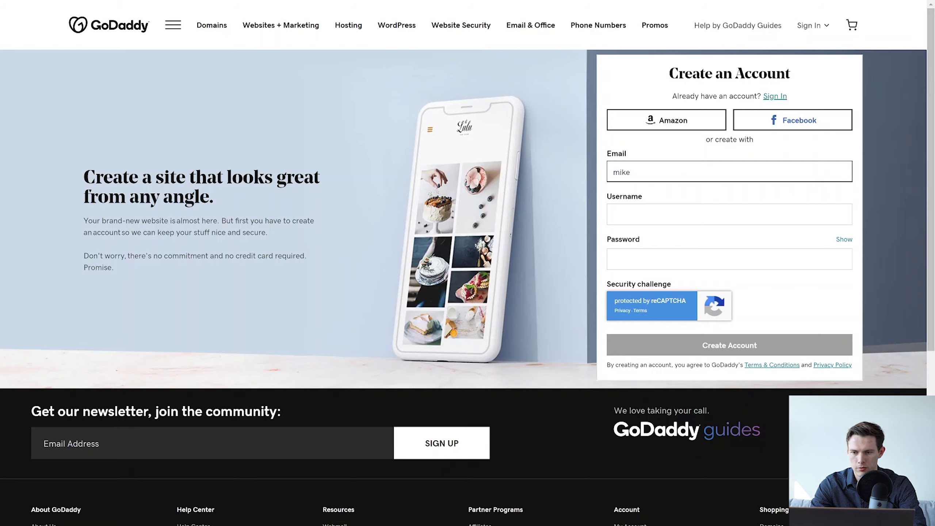
key("Down")
key("Return")
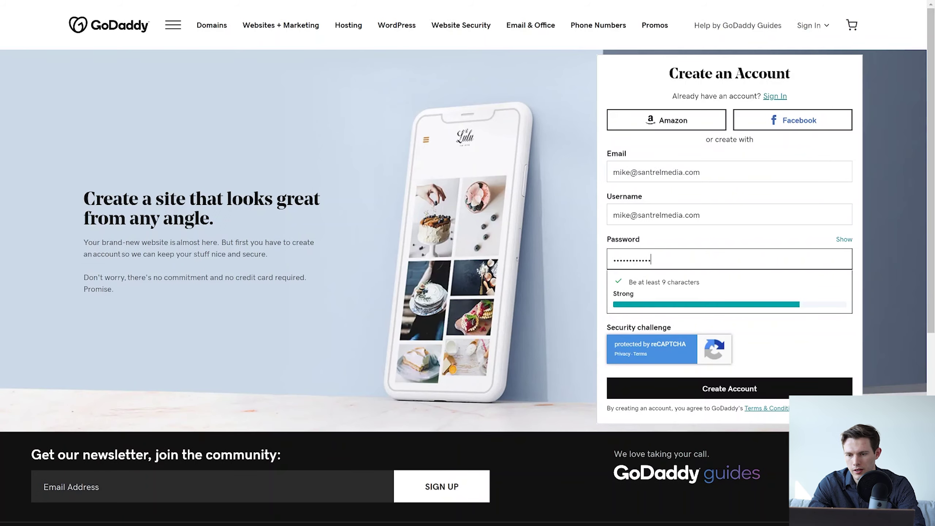
type("!")
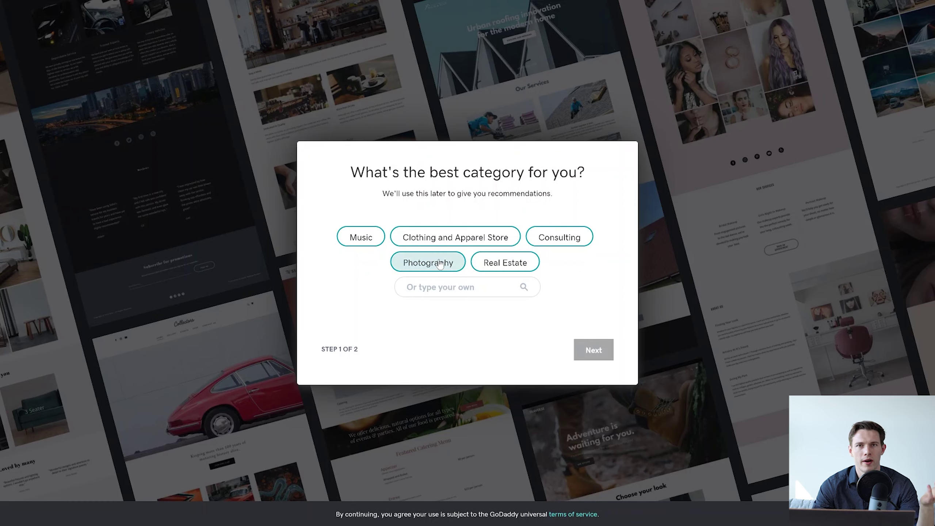
Choose the Photography category and enter the photography business name as the site name.
left_click(440, 264)
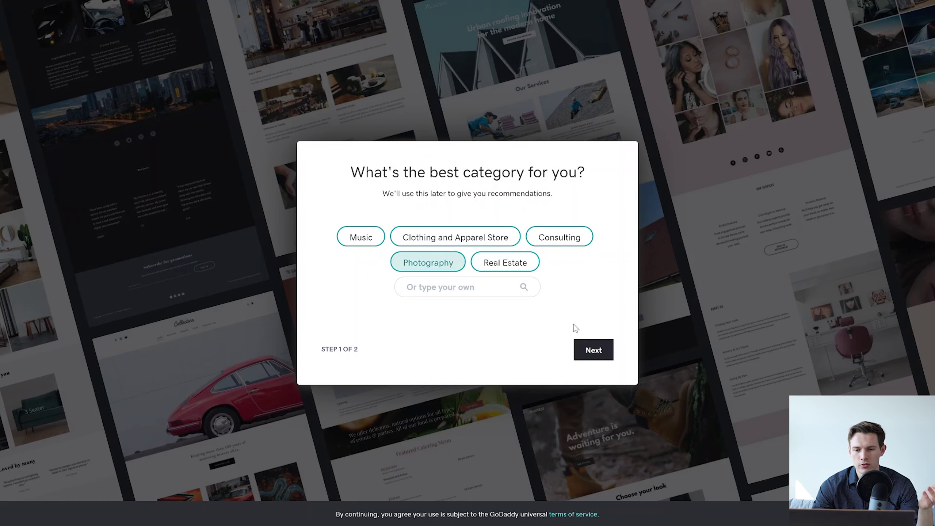
left_click(600, 350)
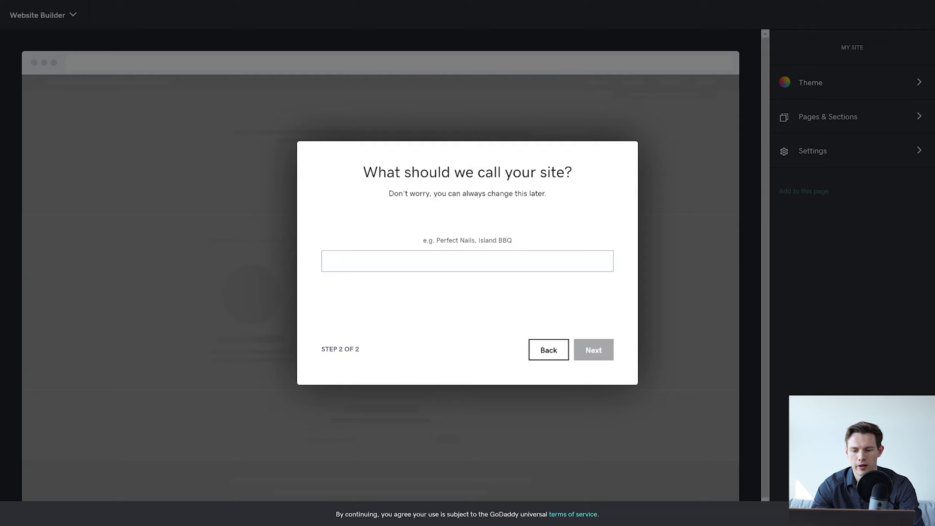
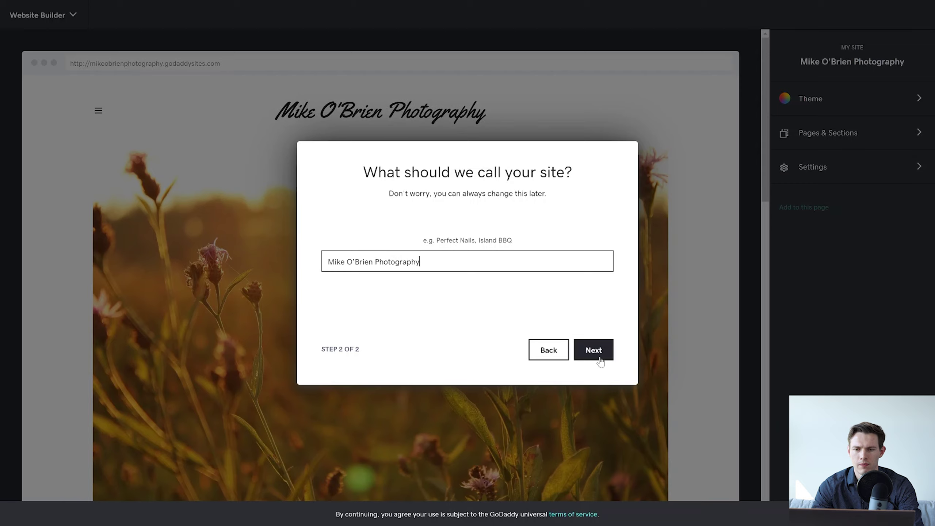
left_click(601, 353)
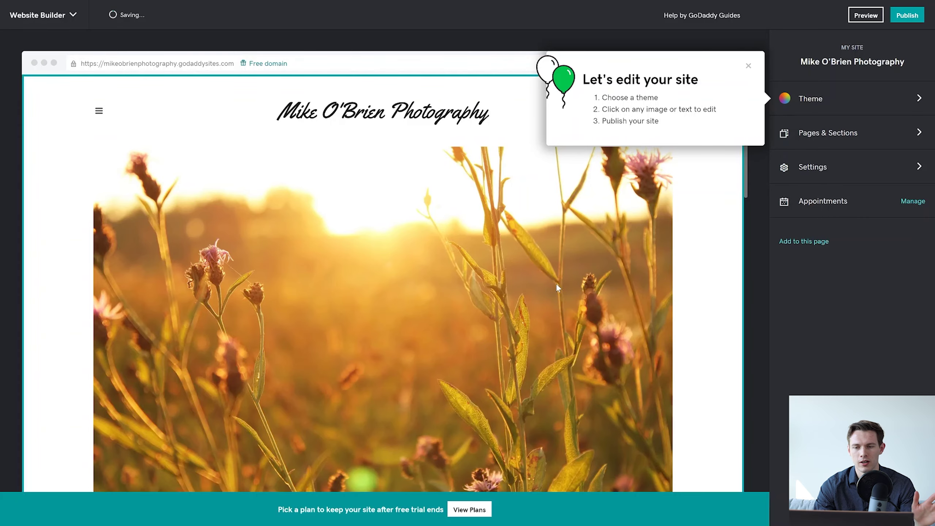
Close the editing tips popup and scroll through the About, newsletter, social and footer sections.
scroll(557, 286, "down", 1)
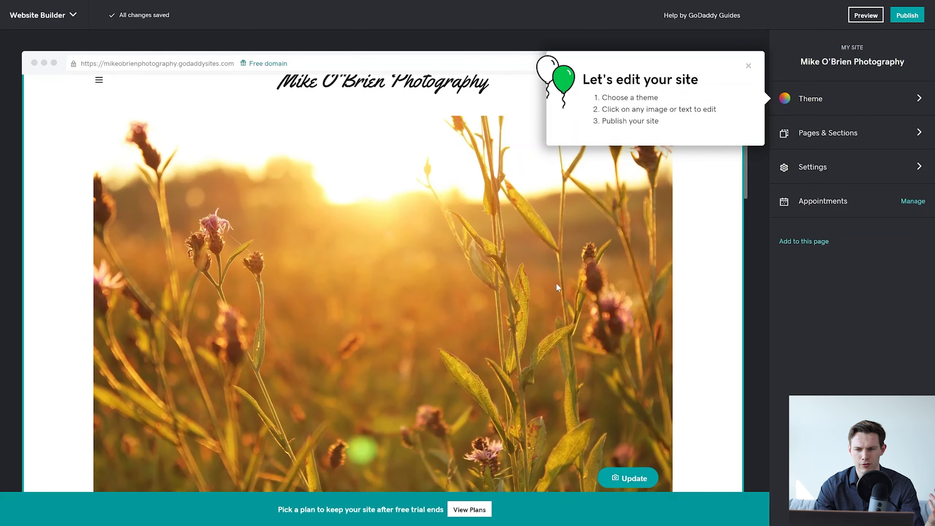
left_click(749, 67)
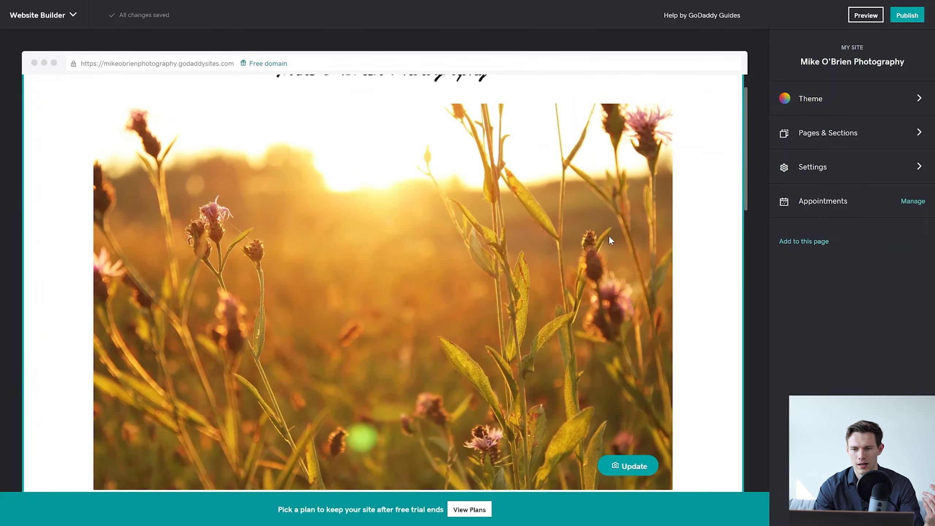
scroll(609, 235, "up", 1)
scroll(609, 235, "down", 10)
scroll(609, 236, "down", 2)
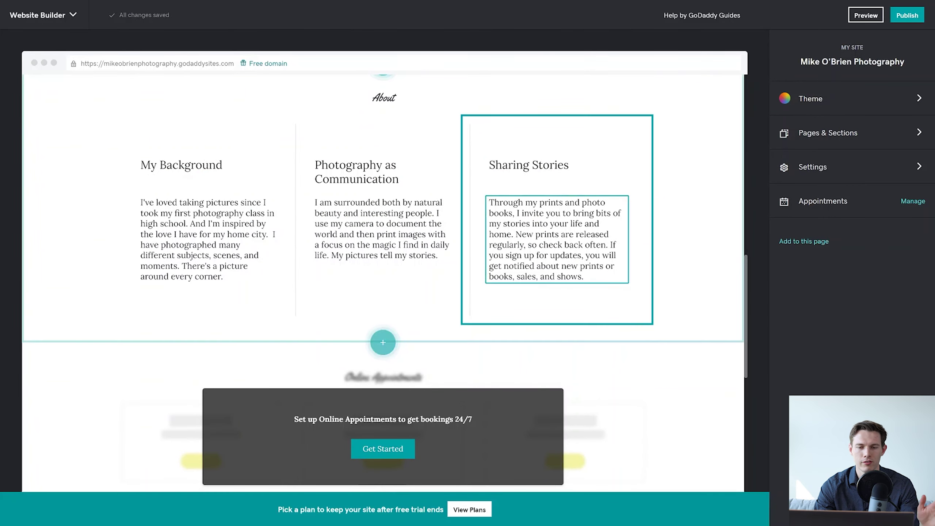
scroll(609, 235, "down", 5)
scroll(610, 234, "down", 1)
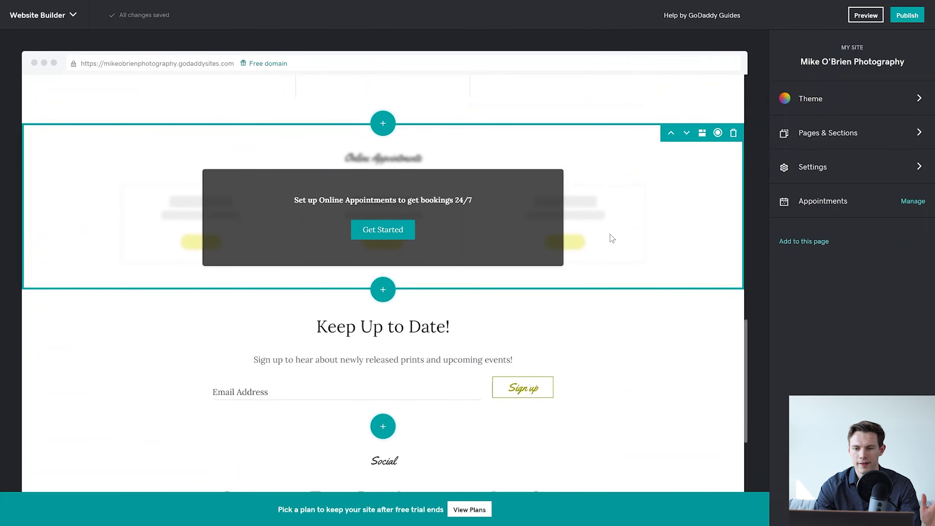
scroll(609, 234, "down", 4)
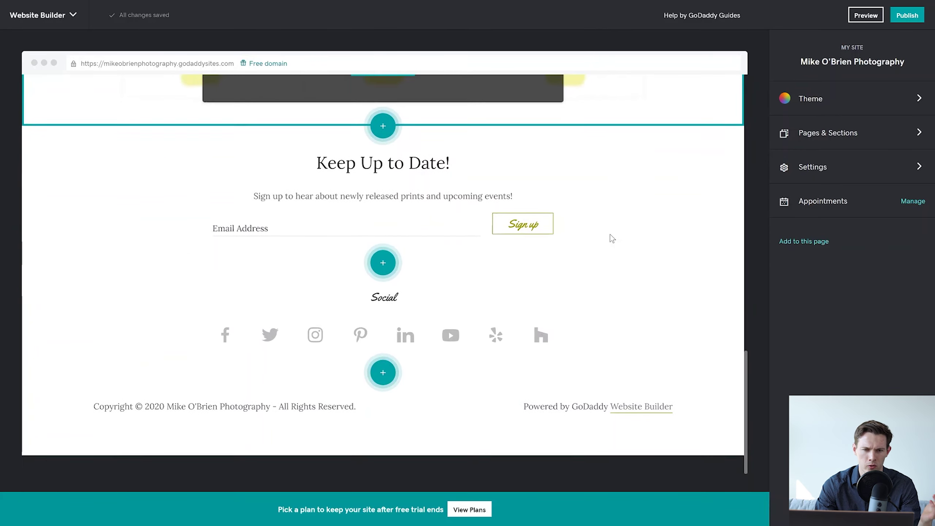
scroll(610, 233, "up", 20)
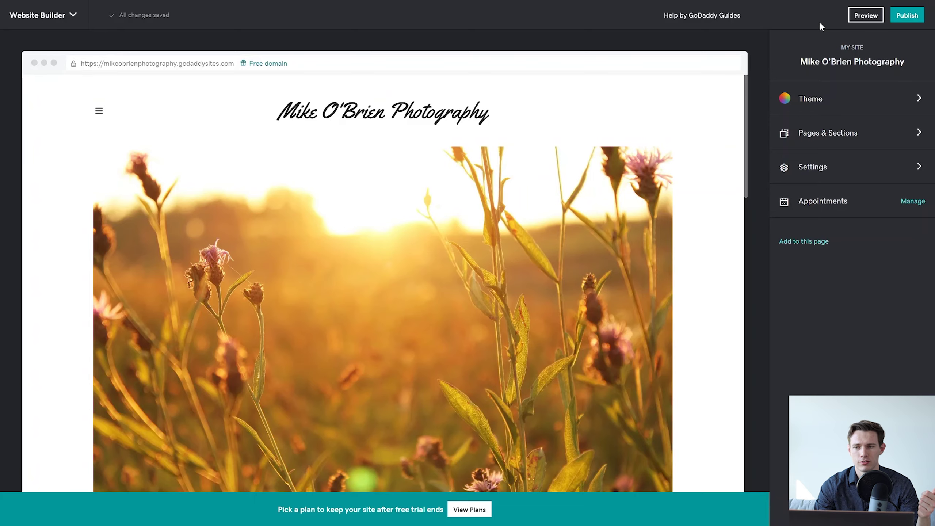
left_click(868, 16)
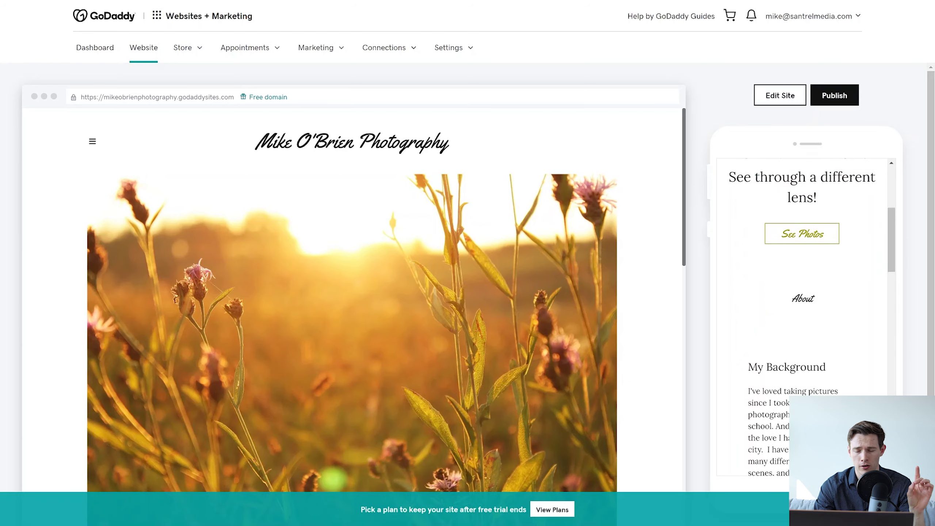
scroll(545, 351, "down", 5)
scroll(545, 350, "down", 2)
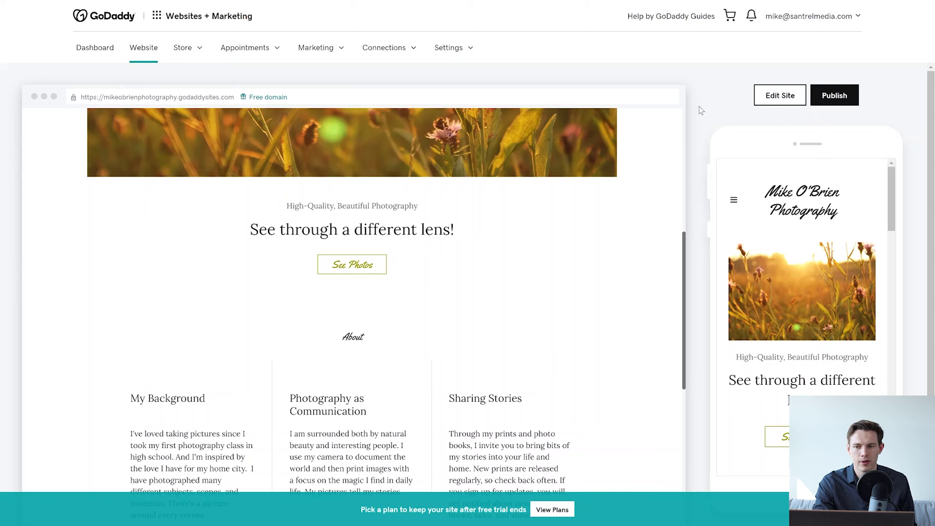
left_click(782, 97)
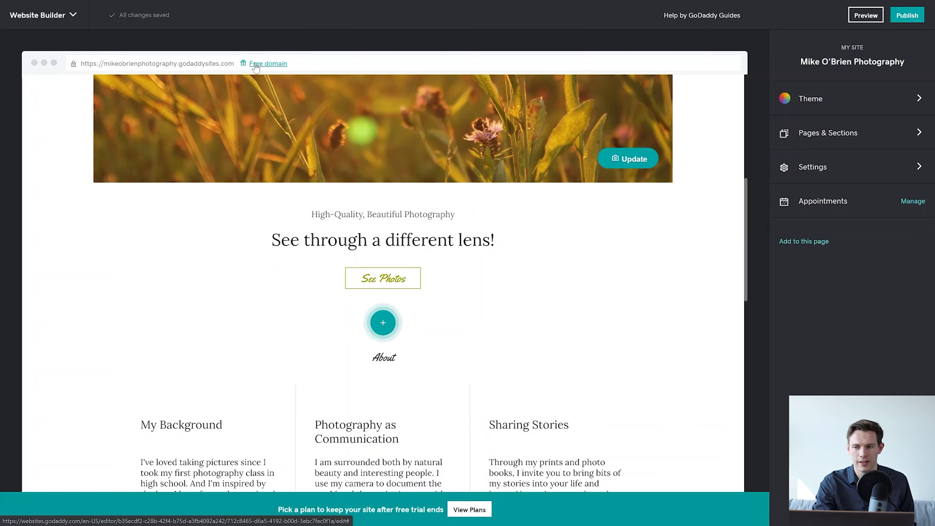
left_click(812, 167)
left_click(792, 46)
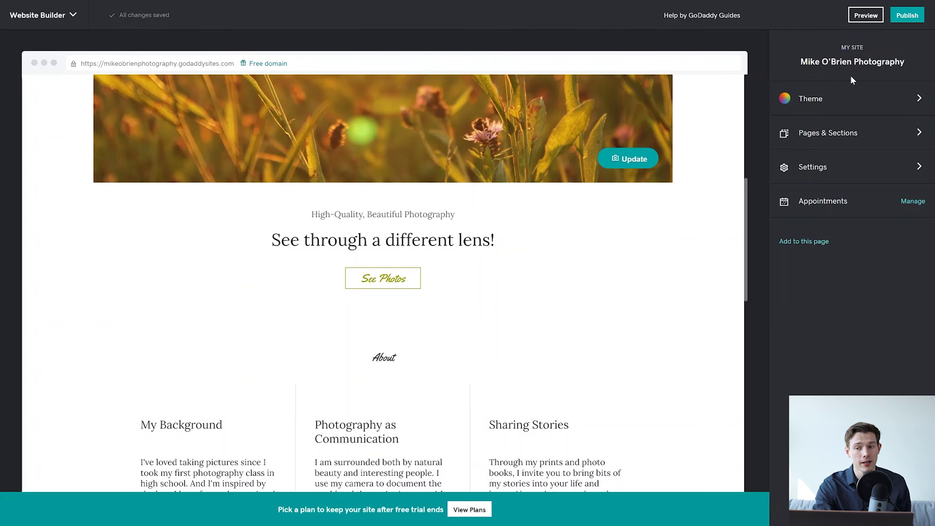
left_click(856, 60)
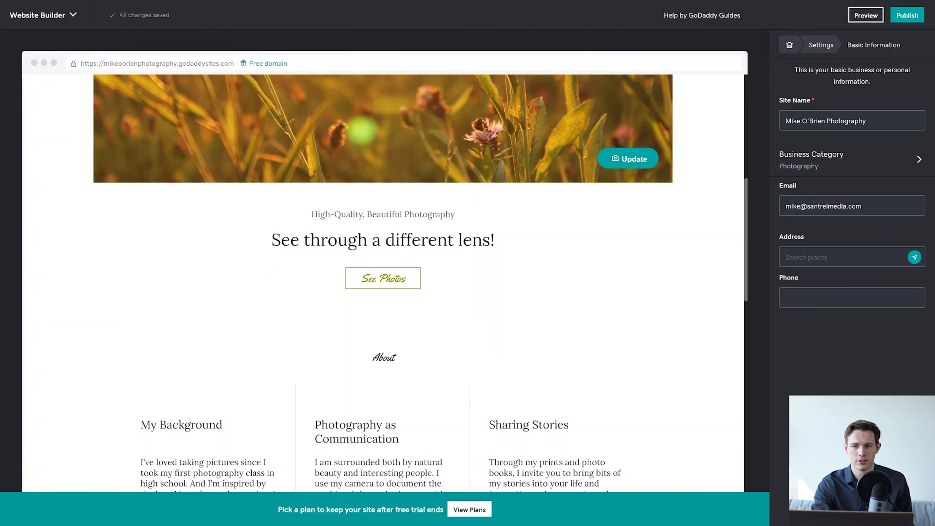
left_click(816, 52)
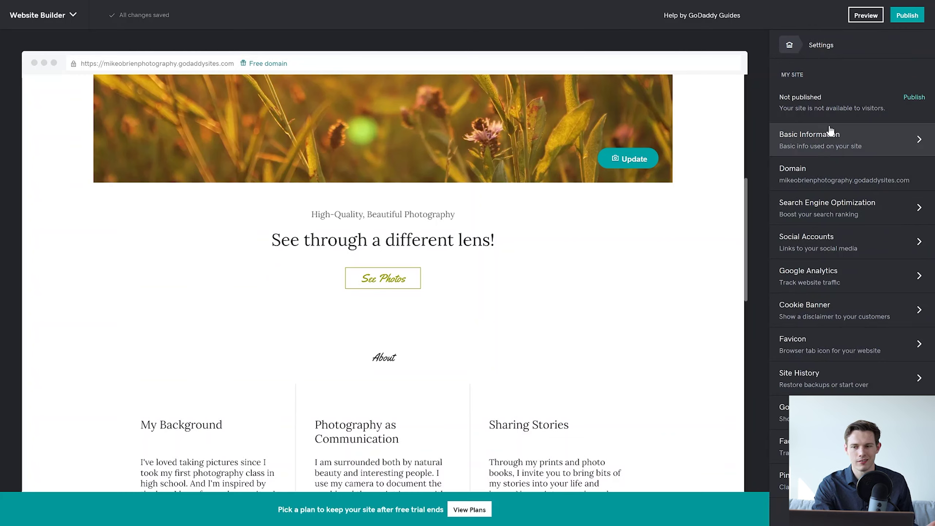
left_click(789, 44)
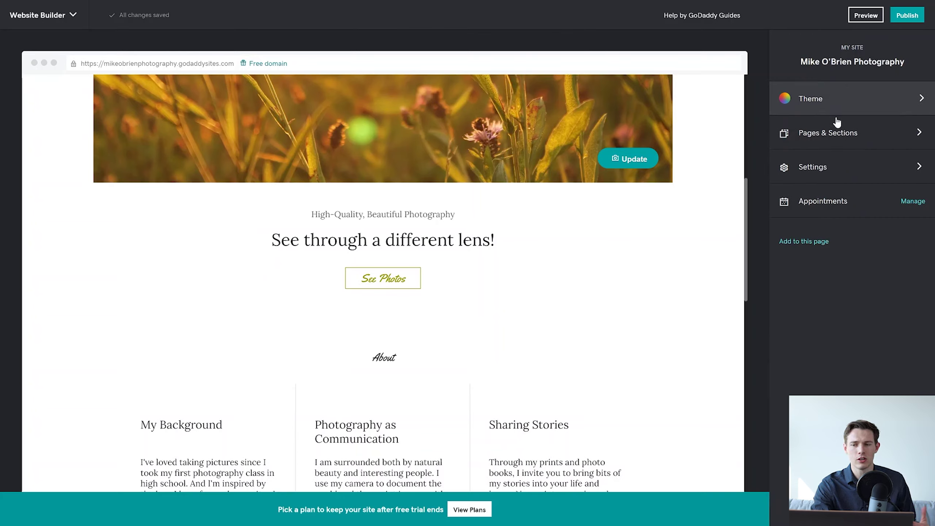
Open the Try a new look gallery and browse the alternative theme cards.
left_click(873, 105)
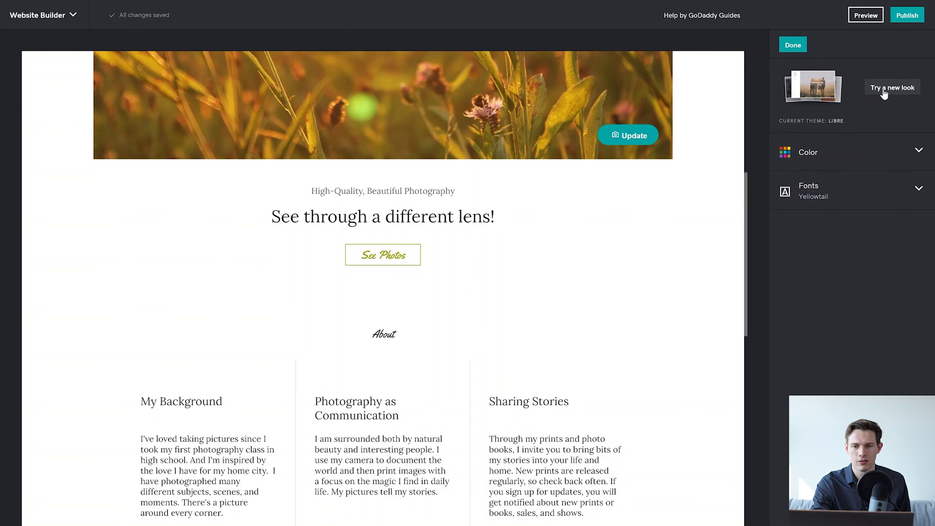
left_click(884, 94)
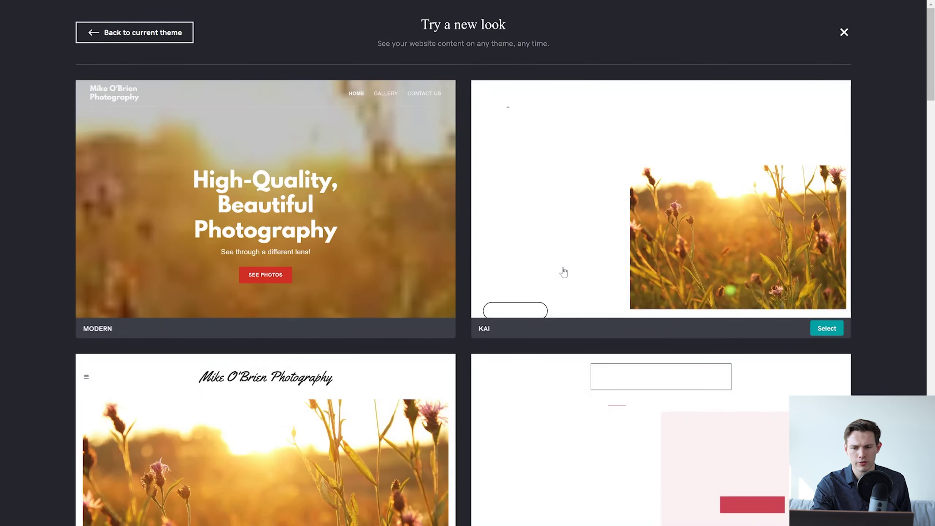
scroll(448, 368, "down", 5)
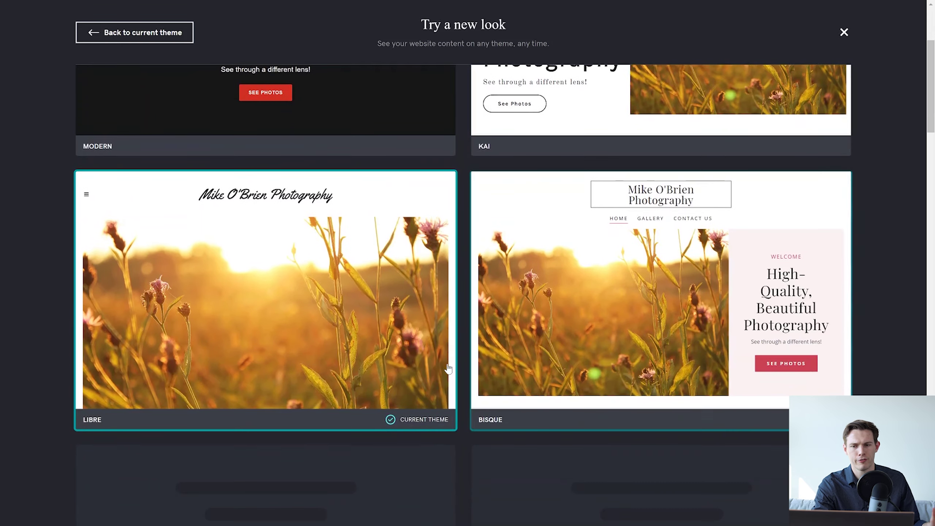
scroll(449, 368, "down", 1)
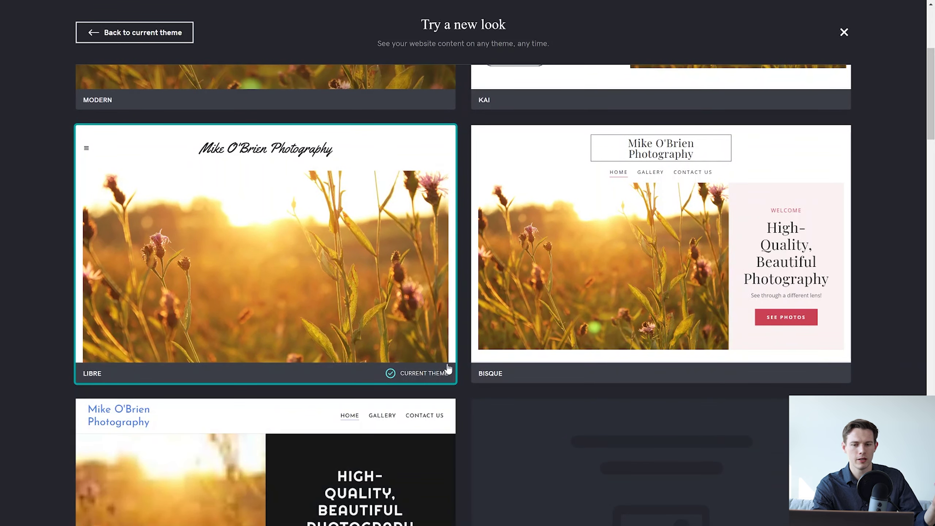
mouse_move(607, 301)
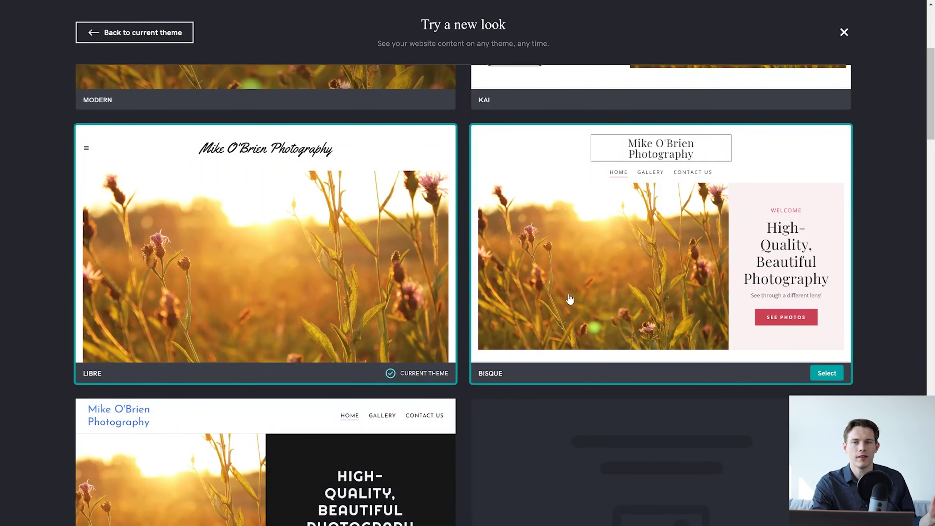
scroll(570, 299, "down", 5)
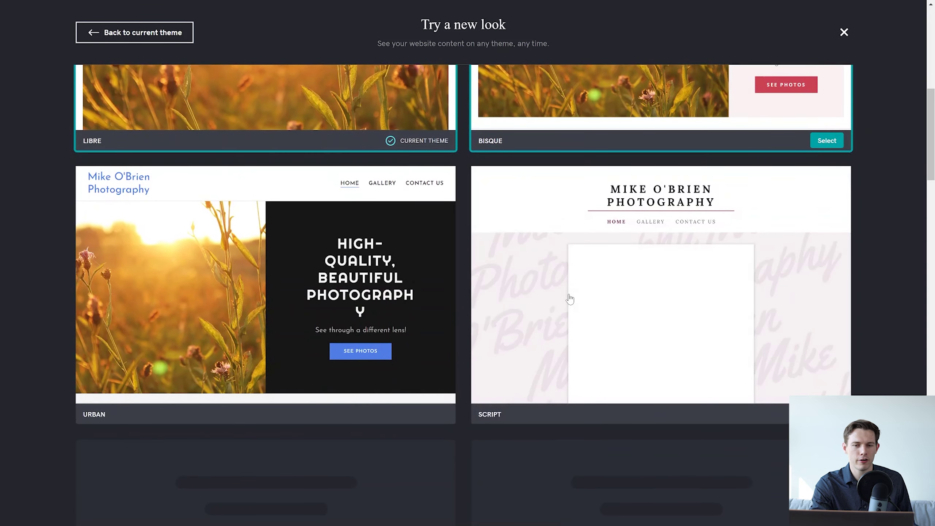
scroll(570, 299, "down", 7)
Return to the top of the gallery and select the Modern theme.
scroll(570, 299, "up", 4)
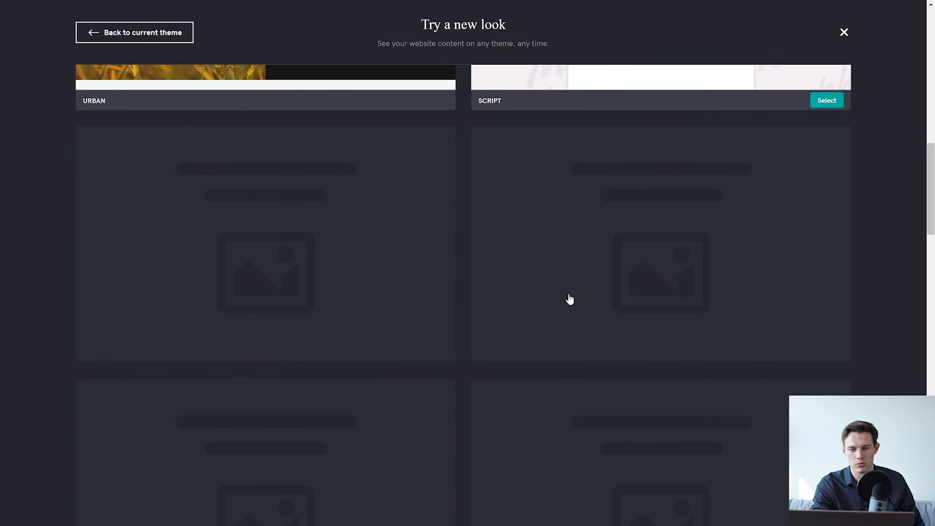
scroll(570, 299, "up", 4)
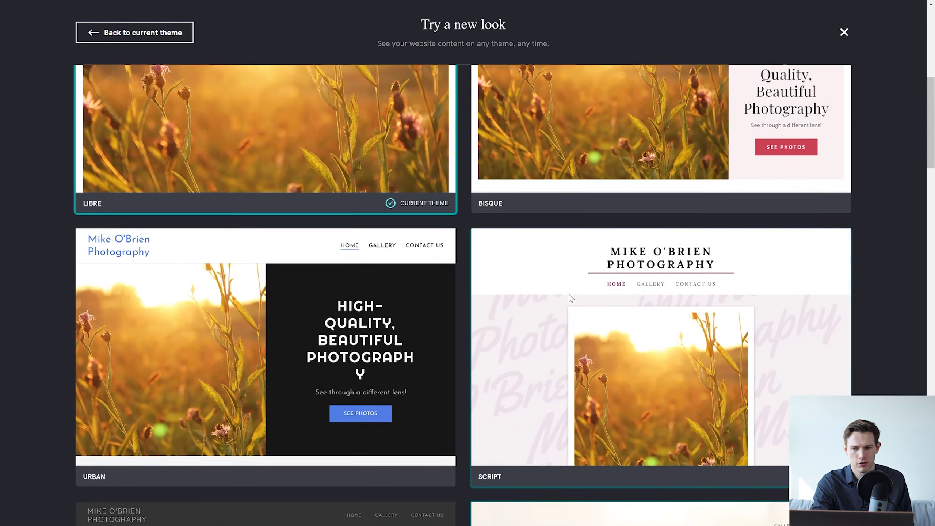
scroll(570, 298, "up", 2)
scroll(569, 296, "up", 6)
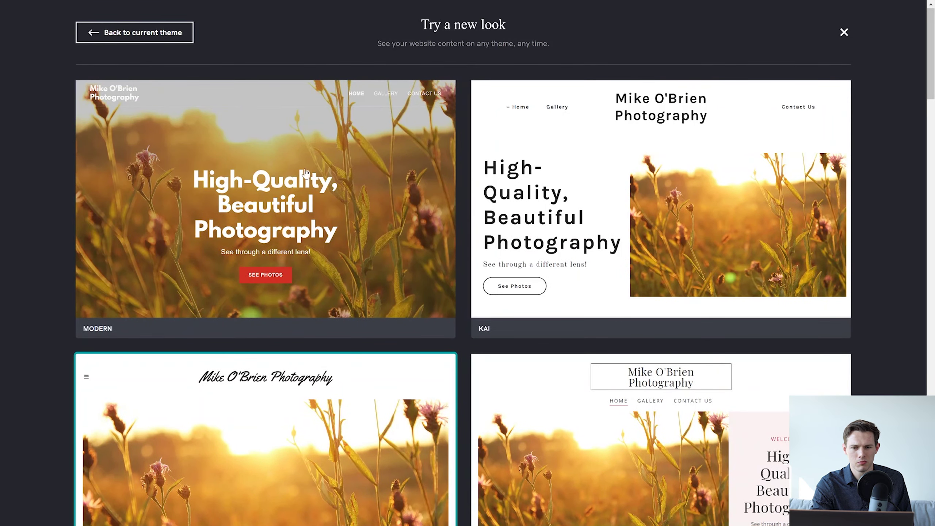
mouse_move(274, 169)
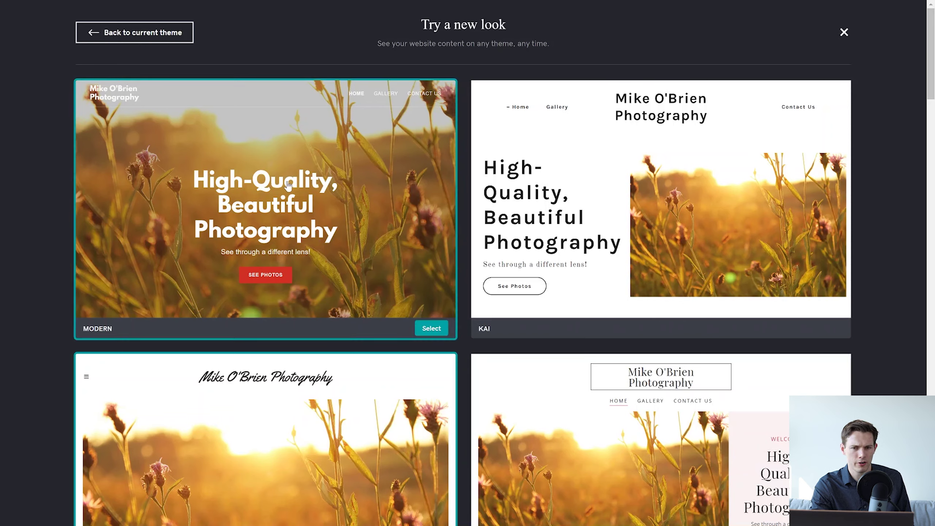
left_click(430, 327)
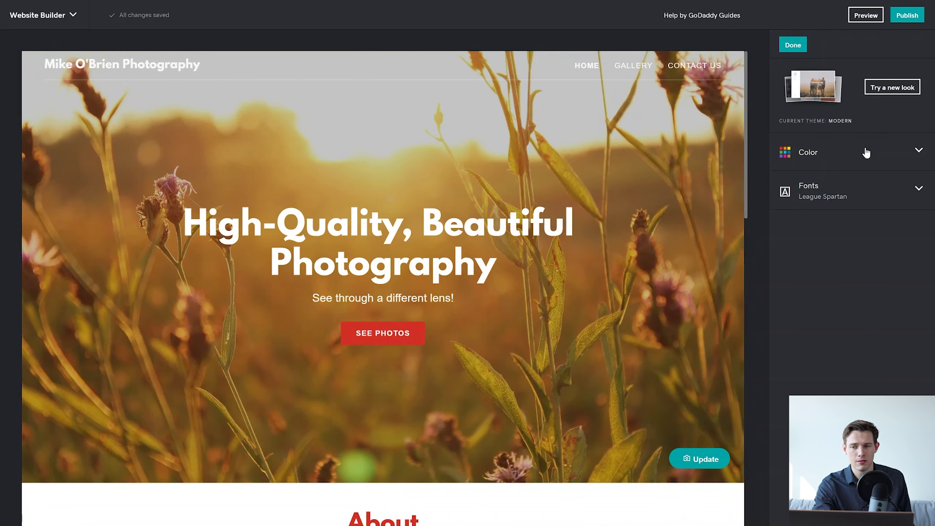
Set the accent colour to the cyan swatch #10B5DF and select its hex code.
left_click(866, 153)
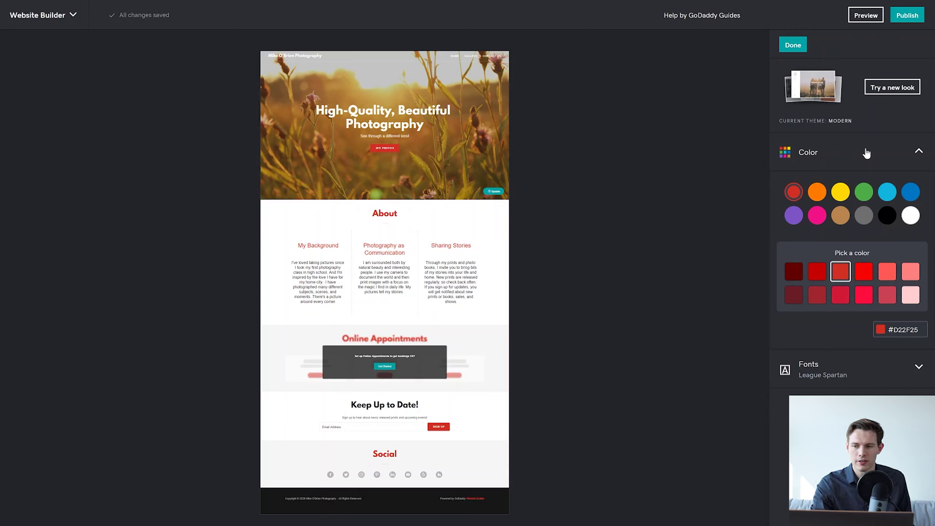
left_click(888, 197)
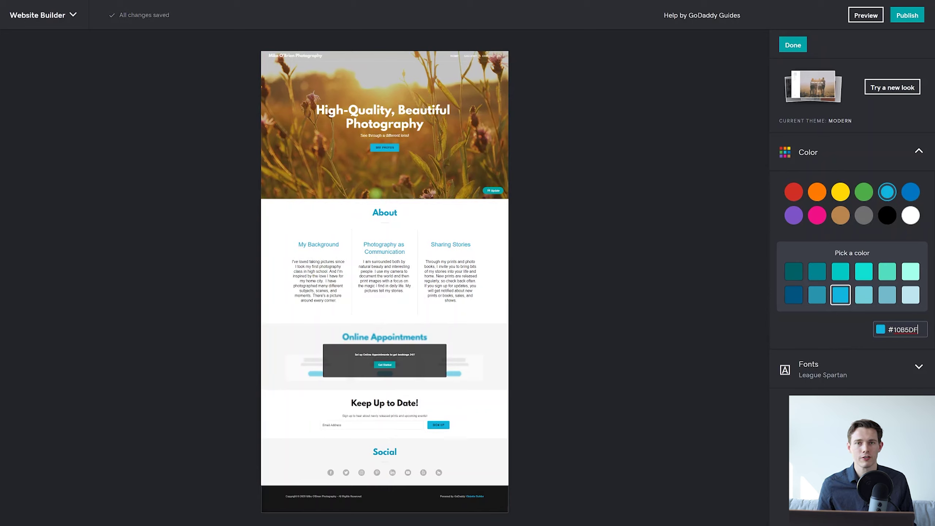
key("ctrl+a")
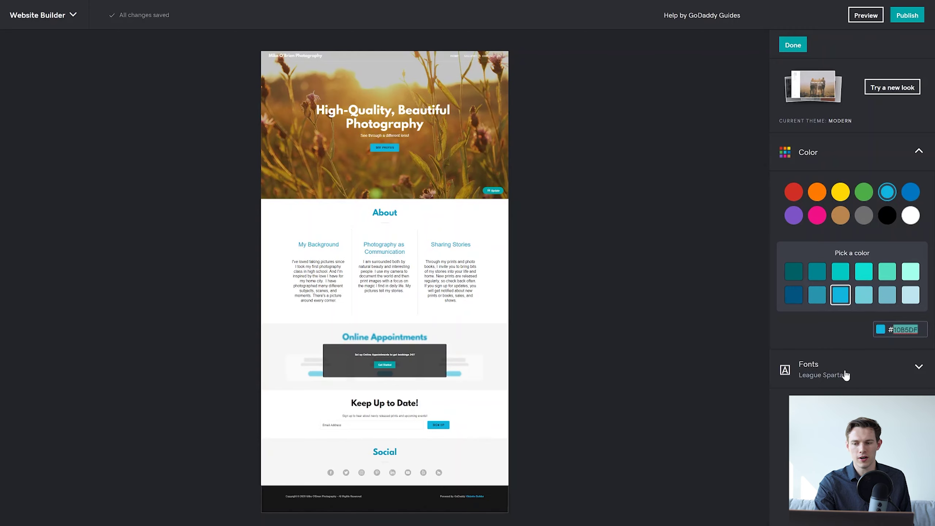
Expand Fonts and review the pairings, keeping League Spartan with Helvetica at Medium size.
left_click(871, 374)
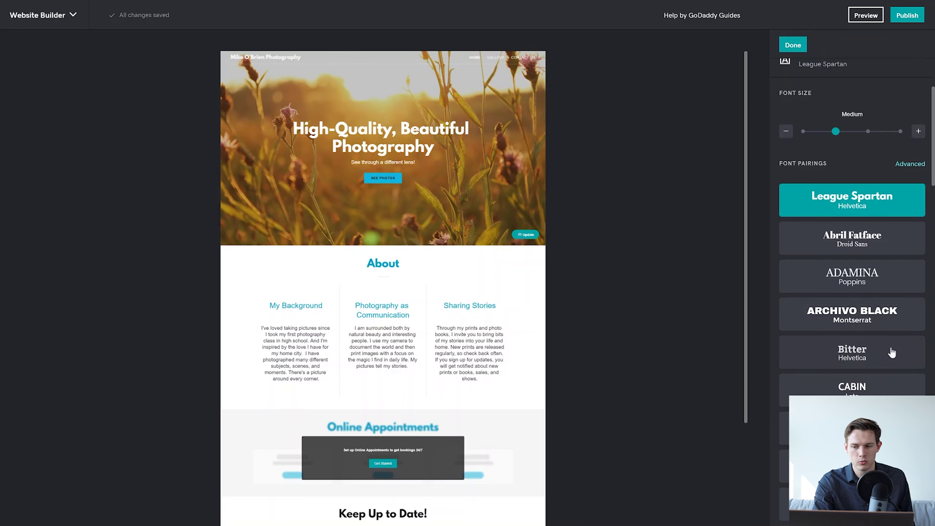
scroll(892, 359, "down", 2)
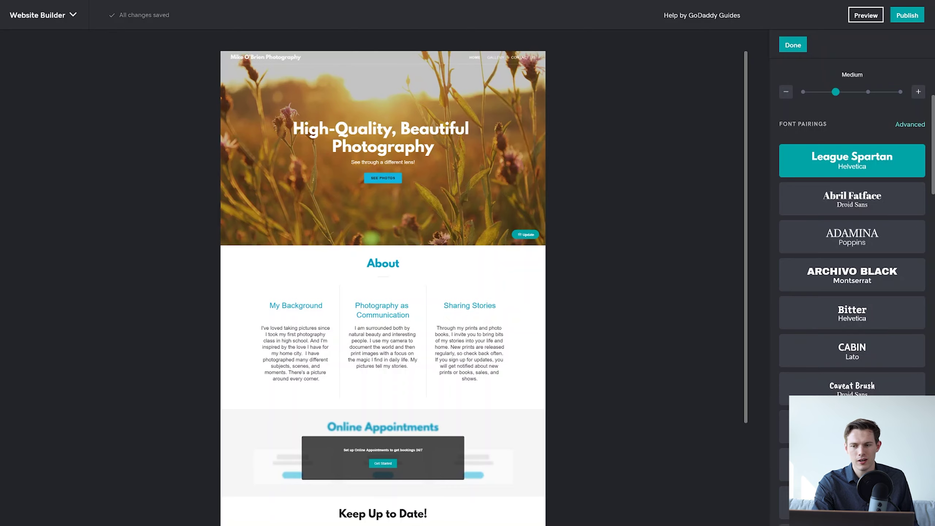
scroll(857, 269, "down", 7)
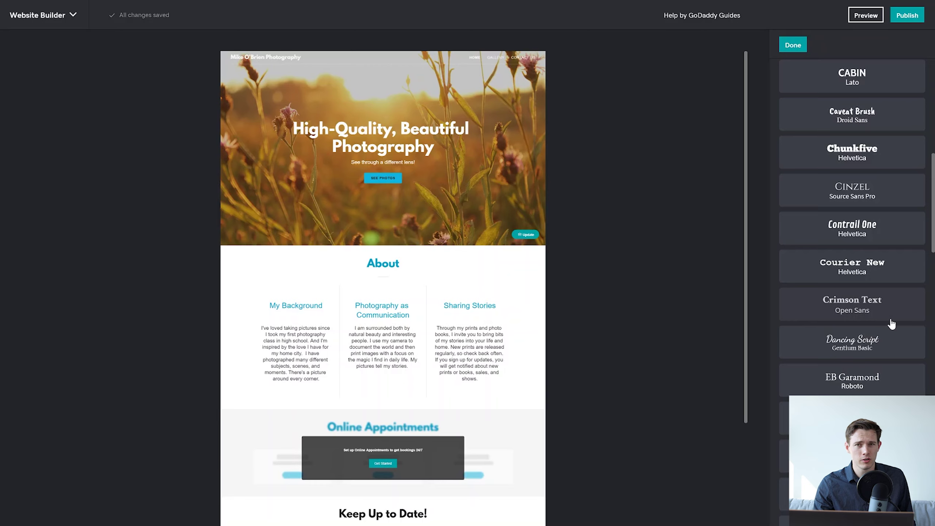
scroll(891, 324, "up", 10)
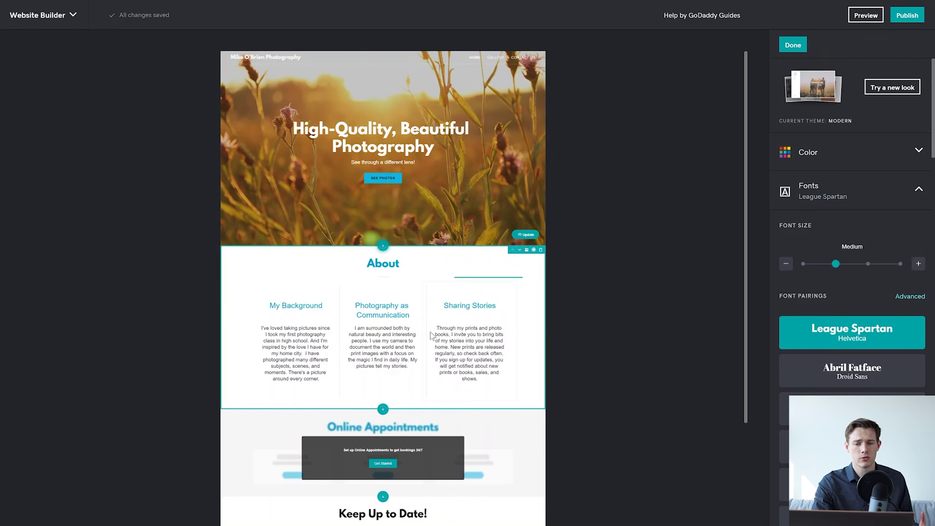
Move About down below Online Appointments, just above the Keep Up to Date sign-up.
scroll(430, 334, "down", 3)
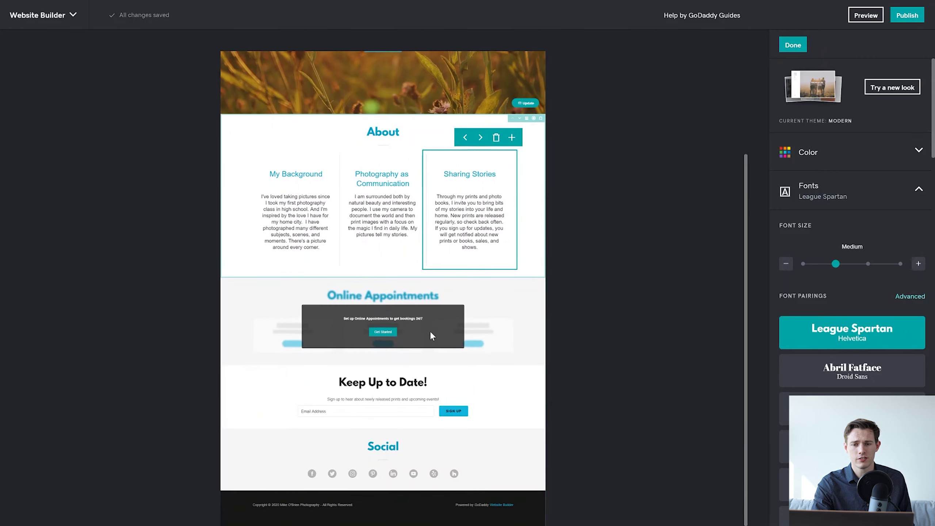
scroll(431, 335, "up", 3)
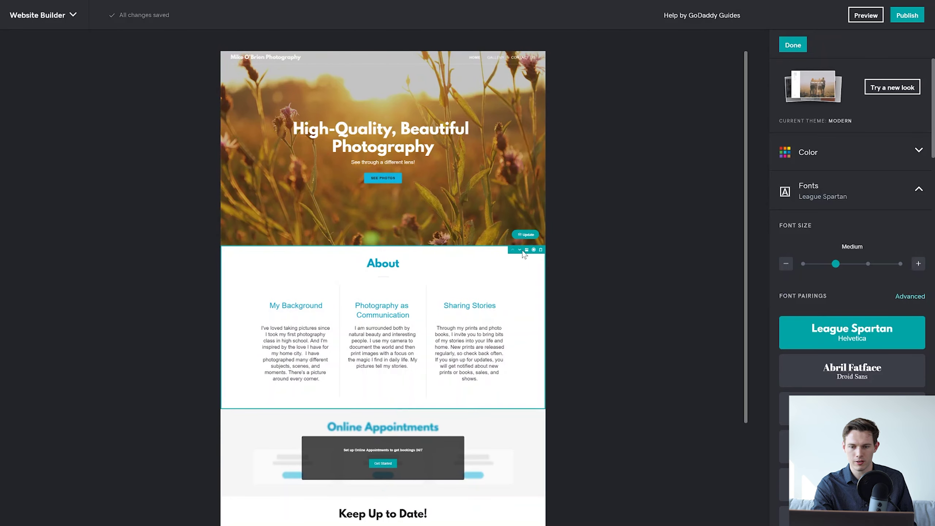
left_click(519, 249)
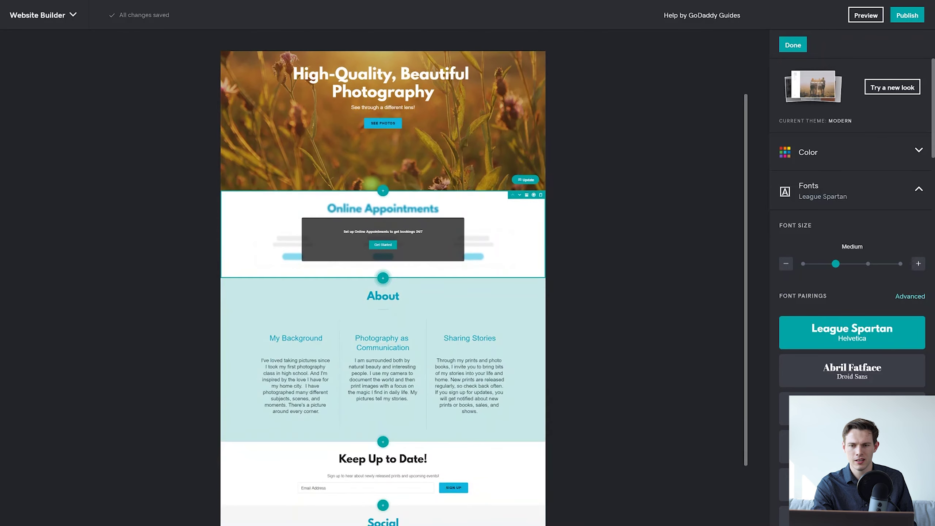
scroll(449, 178, "down", 2)
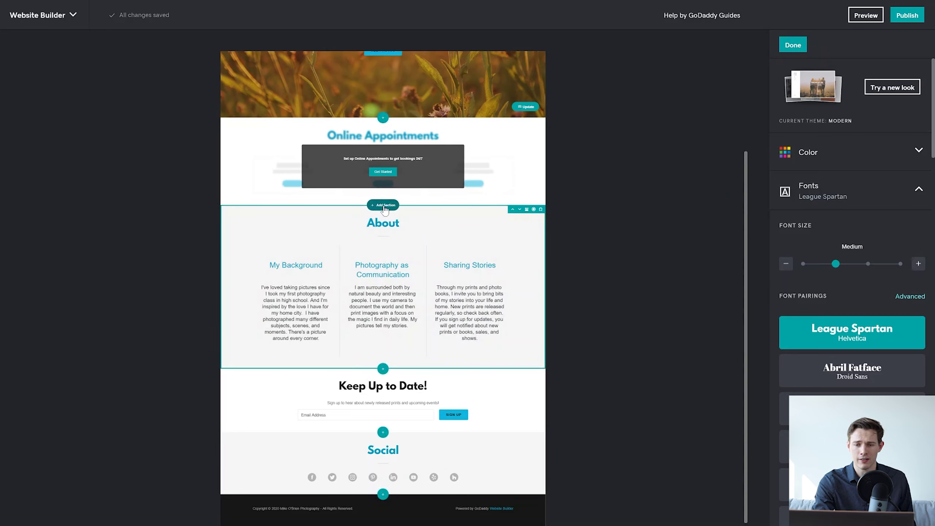
Start a new section below Online Appointments and look over the section categories.
left_click(385, 207)
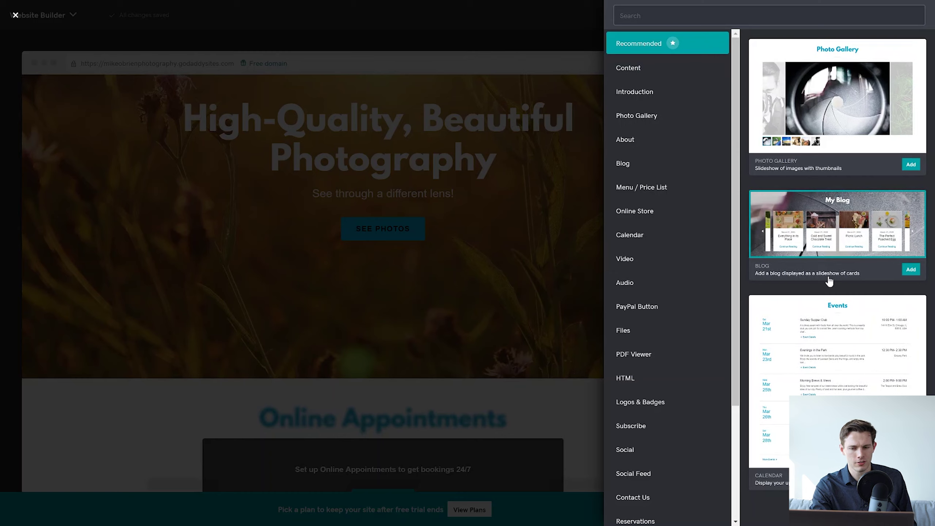
scroll(675, 409, "down", 5)
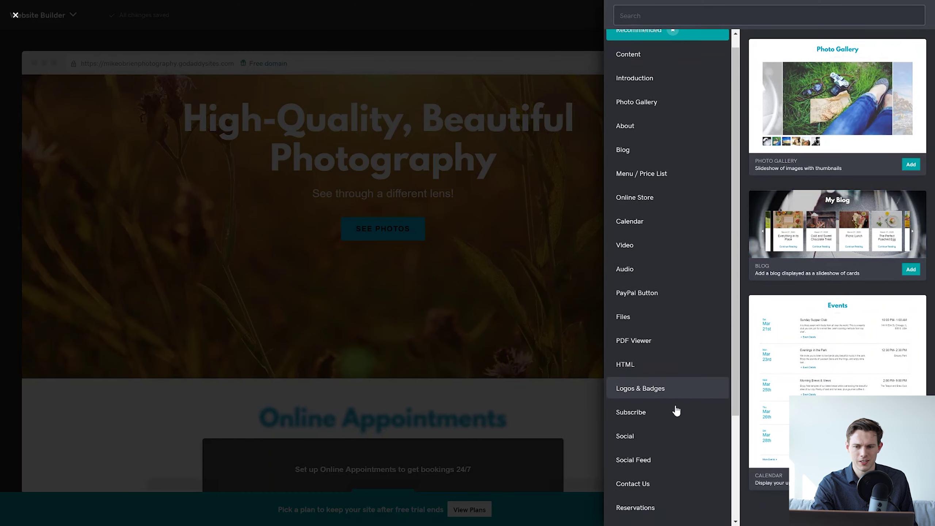
scroll(676, 410, "up", 5)
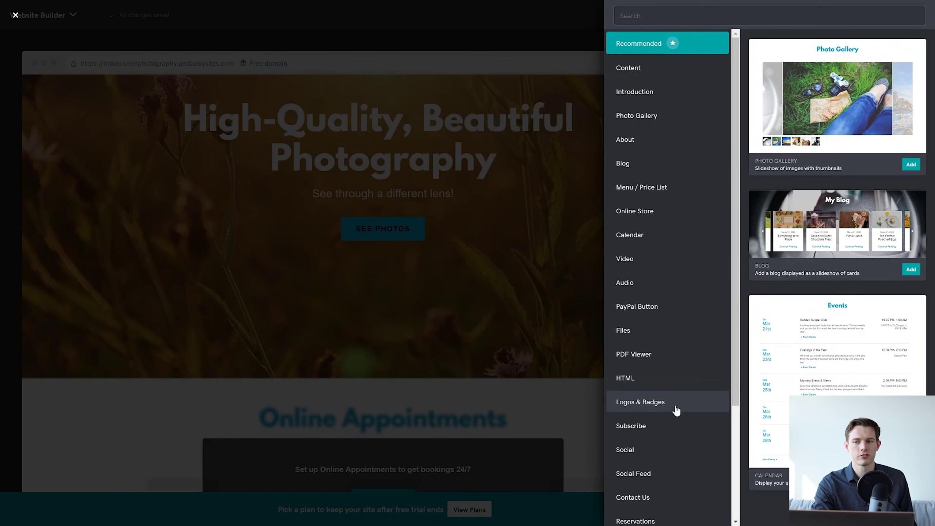
scroll(675, 410, "down", 5)
scroll(708, 412, "up", 5)
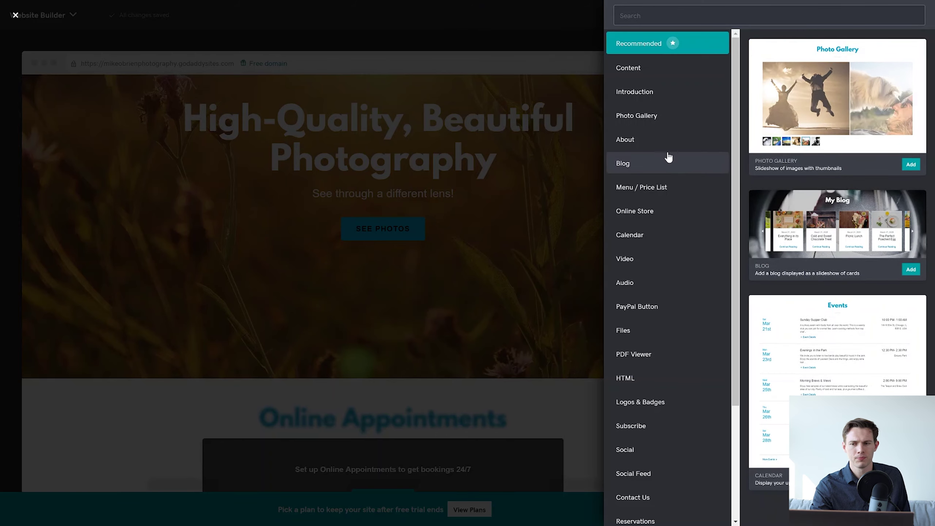
Browse Photo Gallery layouts, then add the Blog slideshow-of-cards section titled 'My Blog'.
left_click(667, 125)
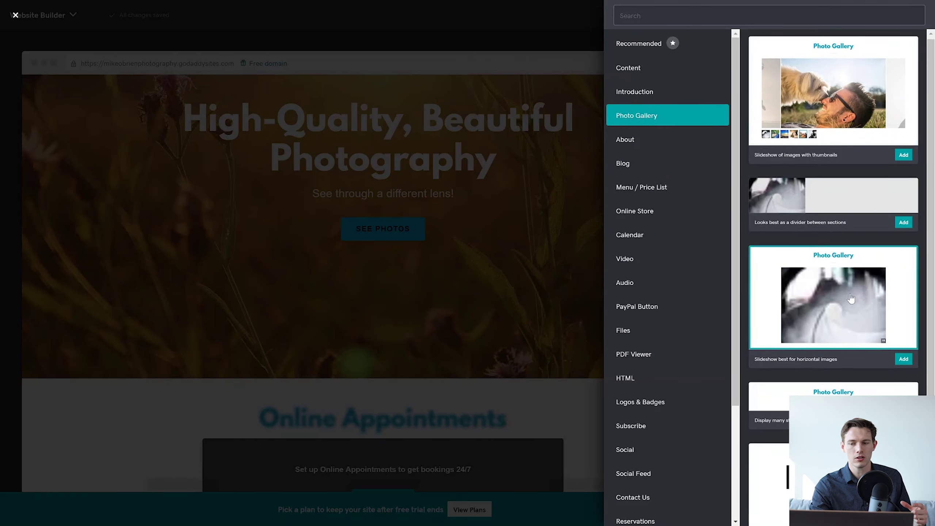
scroll(850, 298, "down", 4)
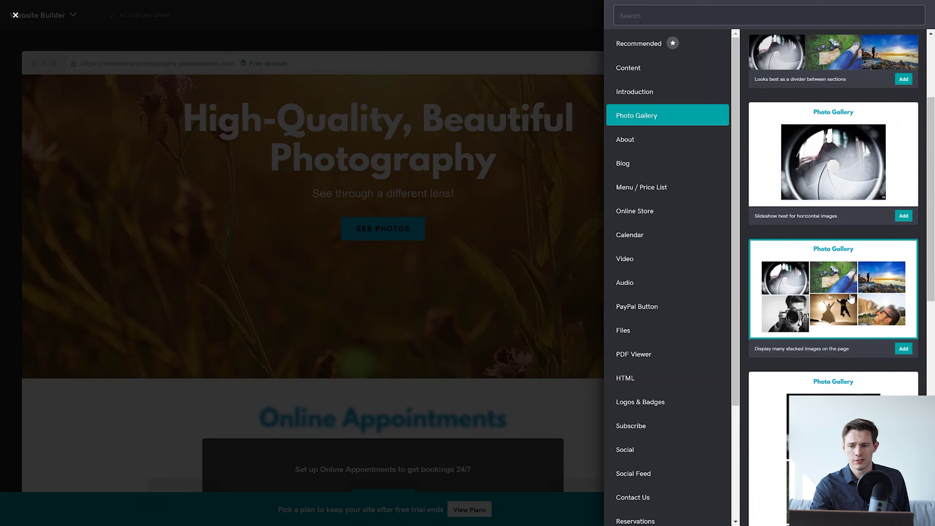
scroll(851, 298, "down", 1)
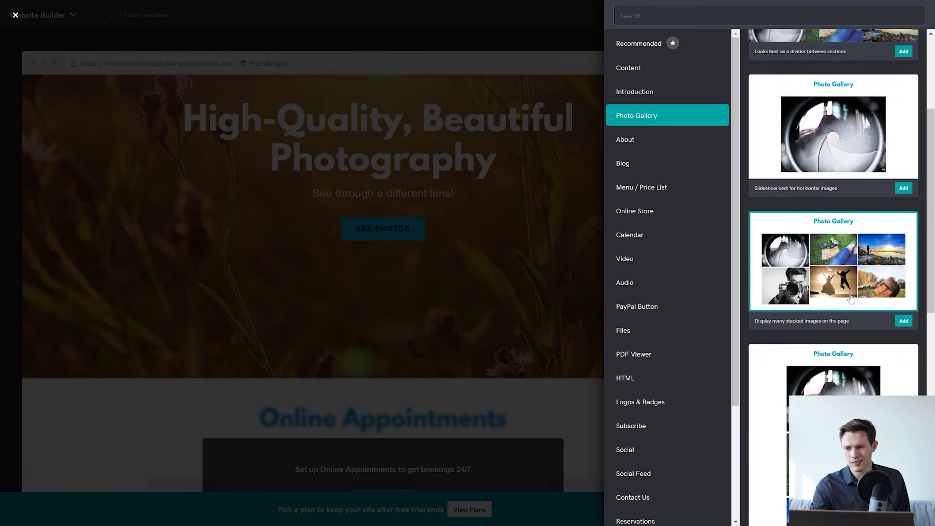
scroll(852, 298, "down", 4)
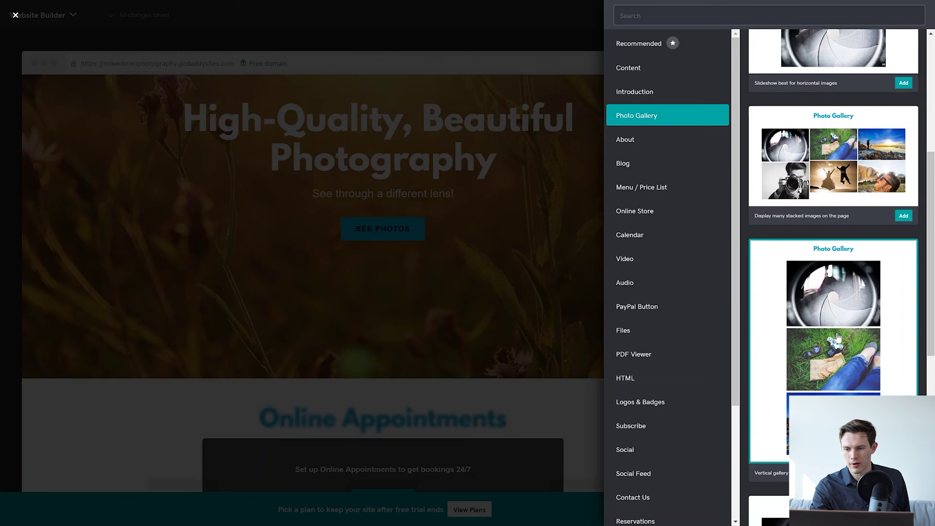
scroll(838, 341, "down", 14)
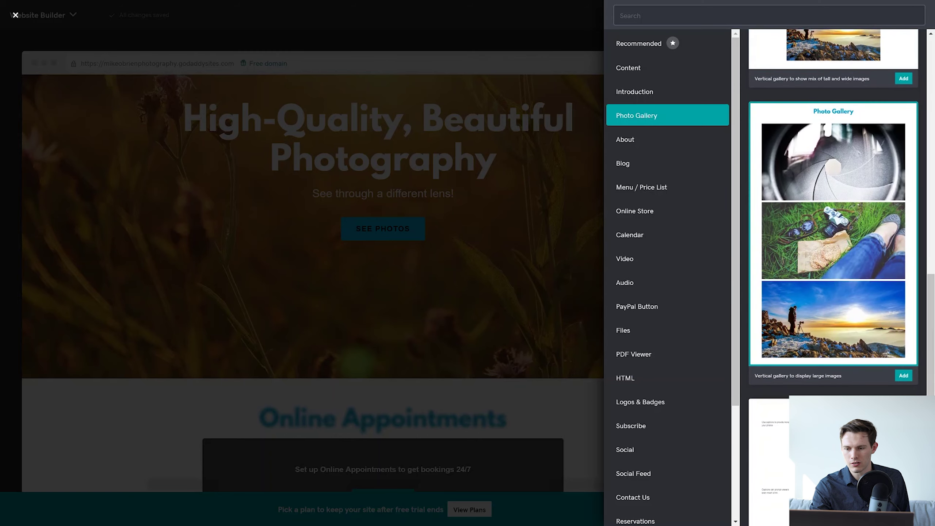
scroll(824, 250, "down", 7)
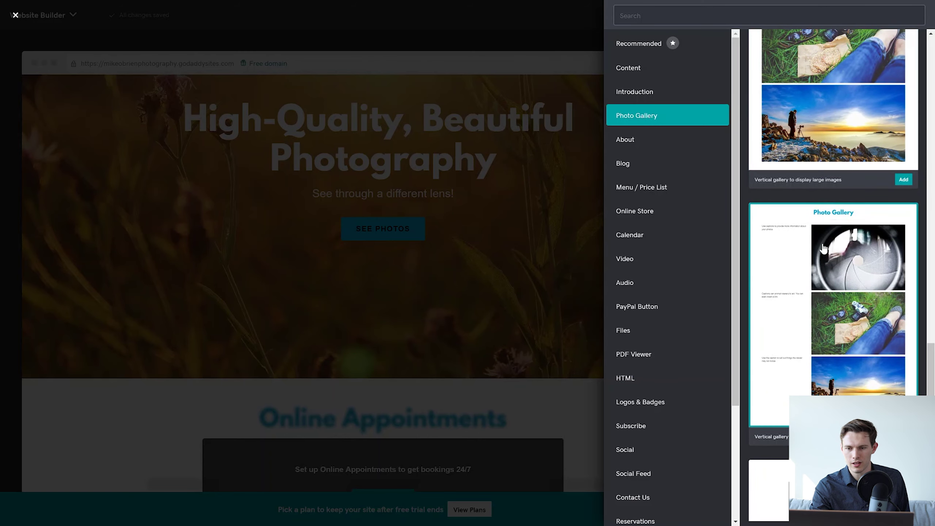
scroll(823, 249, "down", 3)
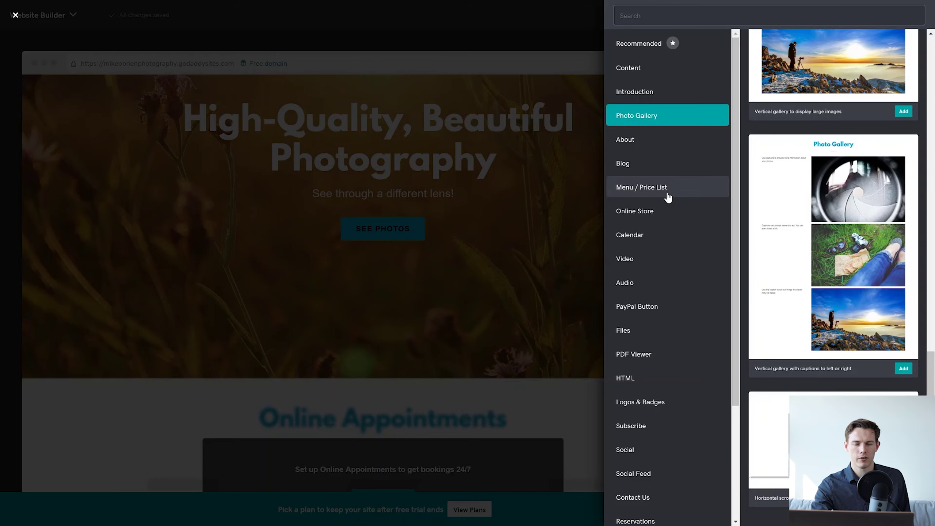
left_click(655, 165)
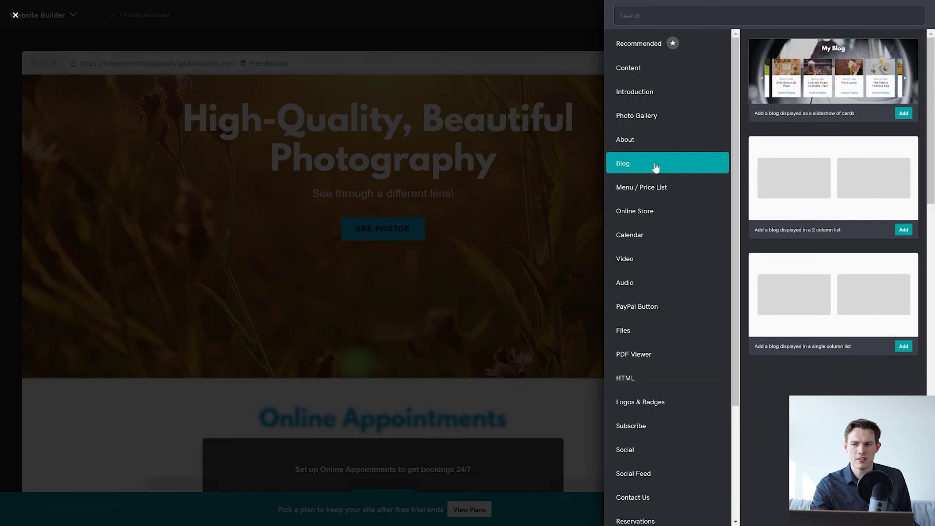
left_click(915, 117)
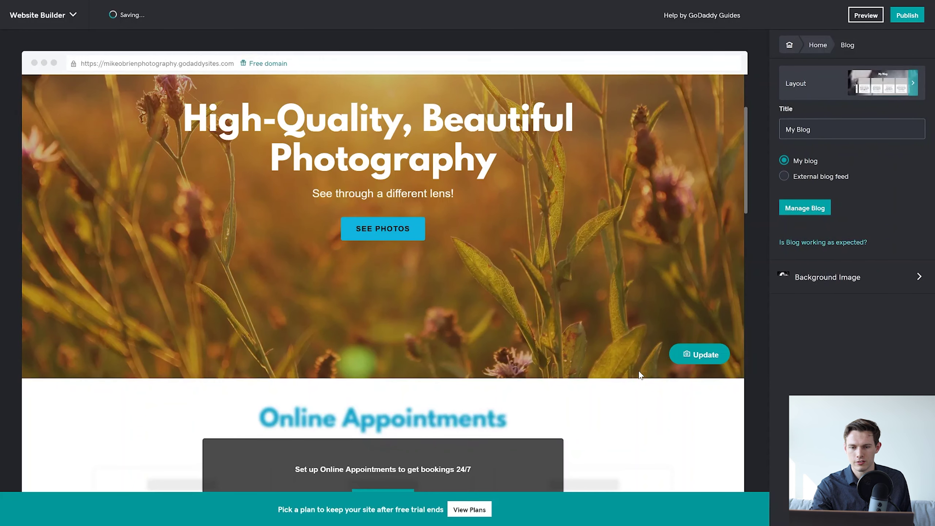
Leave the My Blog section settings and go back to the My Site menu.
scroll(640, 373, "down", 1)
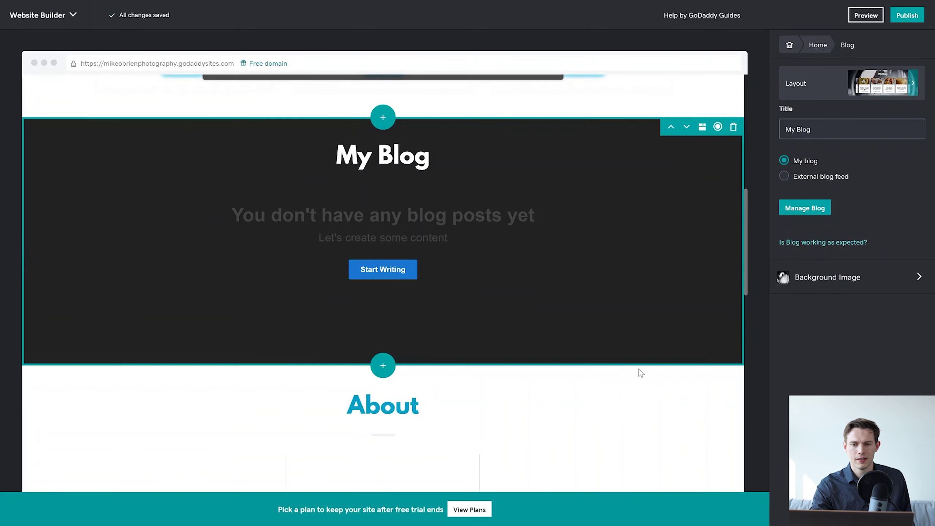
scroll(626, 369, "up", 2)
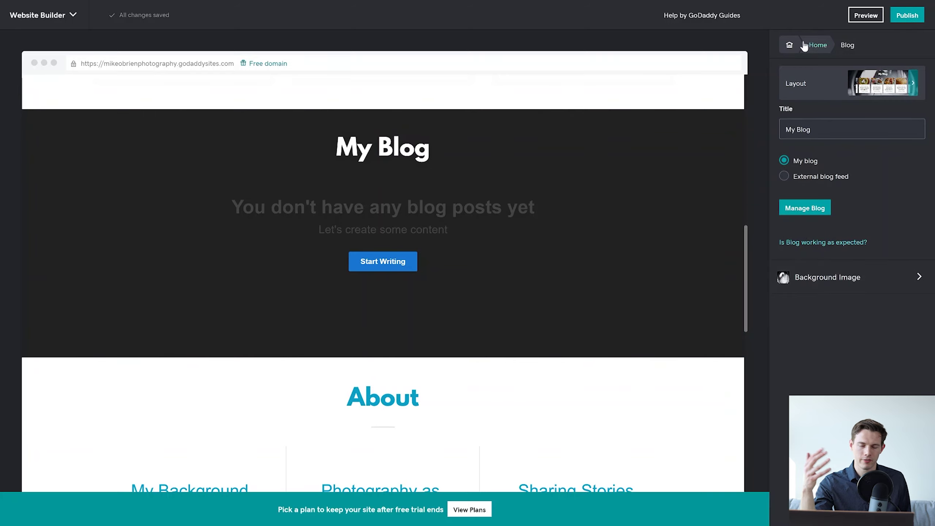
left_click(789, 45)
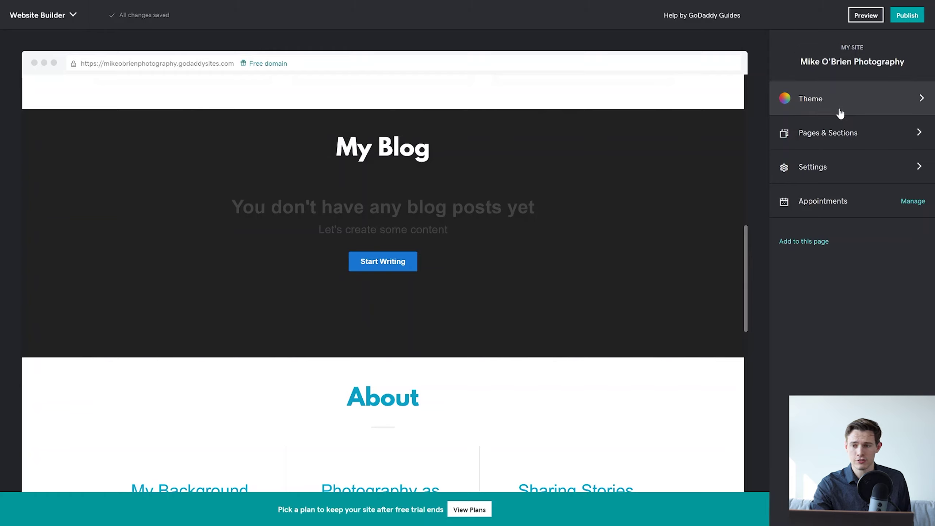
In Pages & Sections, drag Online Appointments below About in the Home page list.
left_click(851, 133)
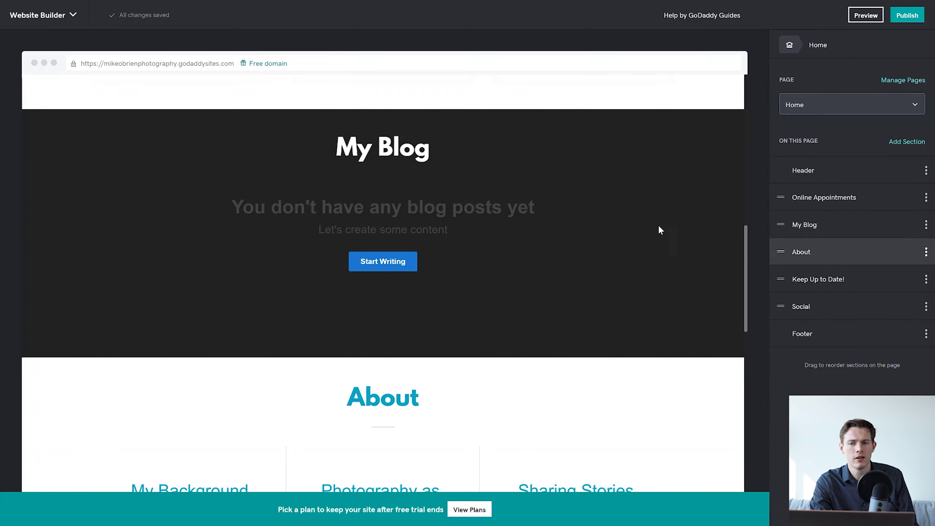
mouse_move(674, 125)
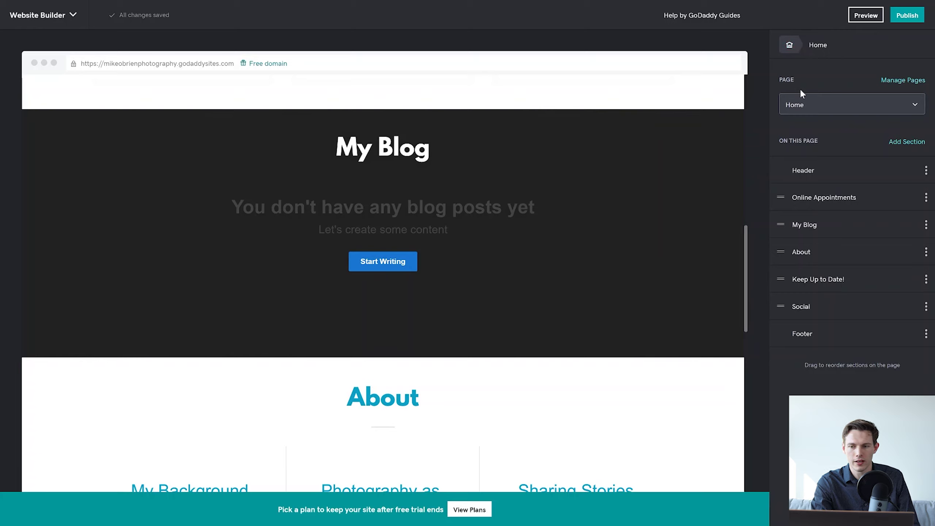
left_click_drag(783, 200, 791, 267)
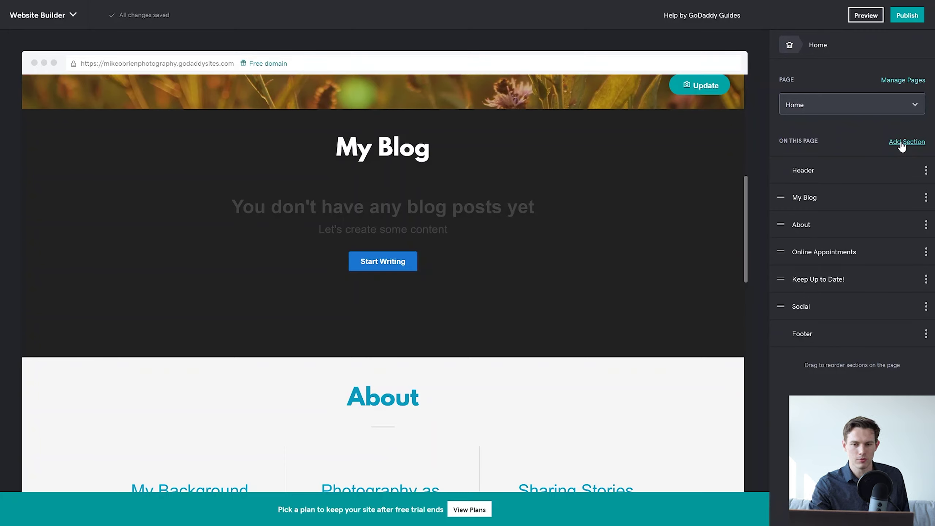
mouse_move(392, 117)
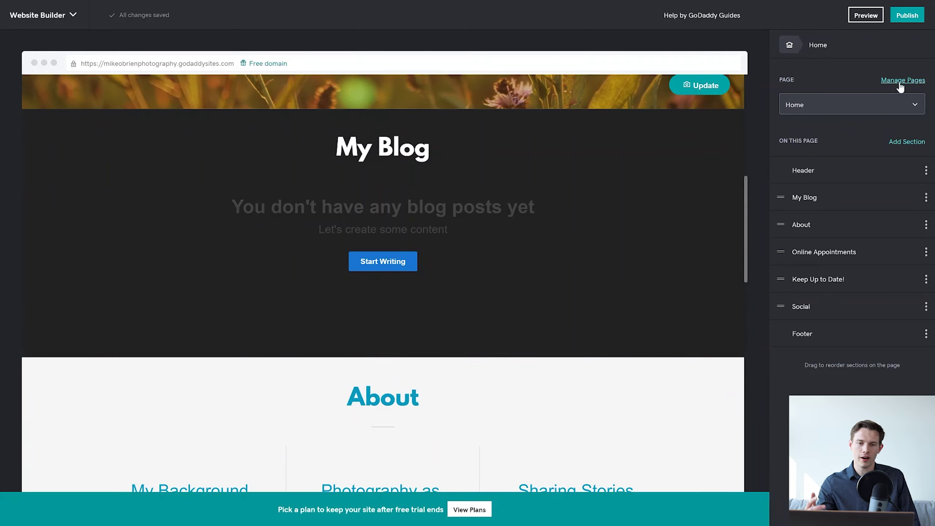
Move Gallery below Contact Us in the navigation and open Contact Us's page settings.
left_click(869, 108)
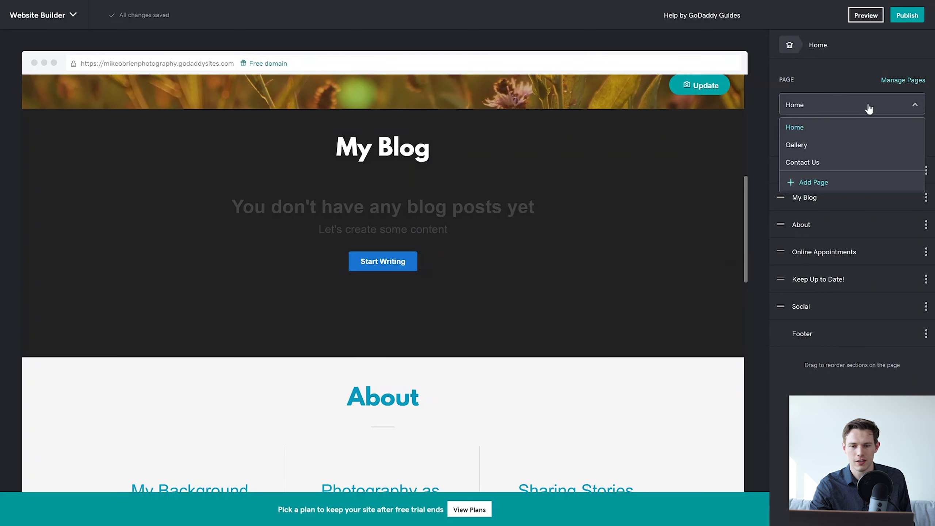
scroll(612, 181, "up", 5)
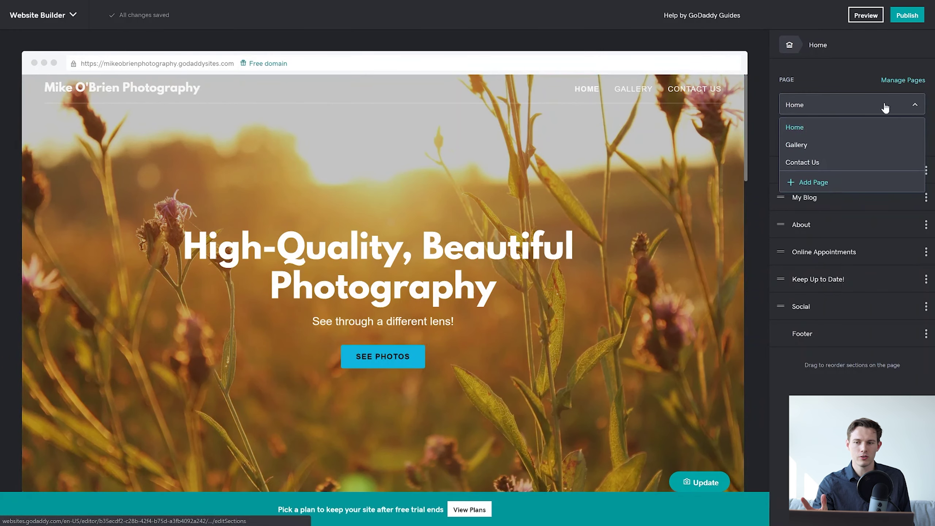
left_click(901, 80)
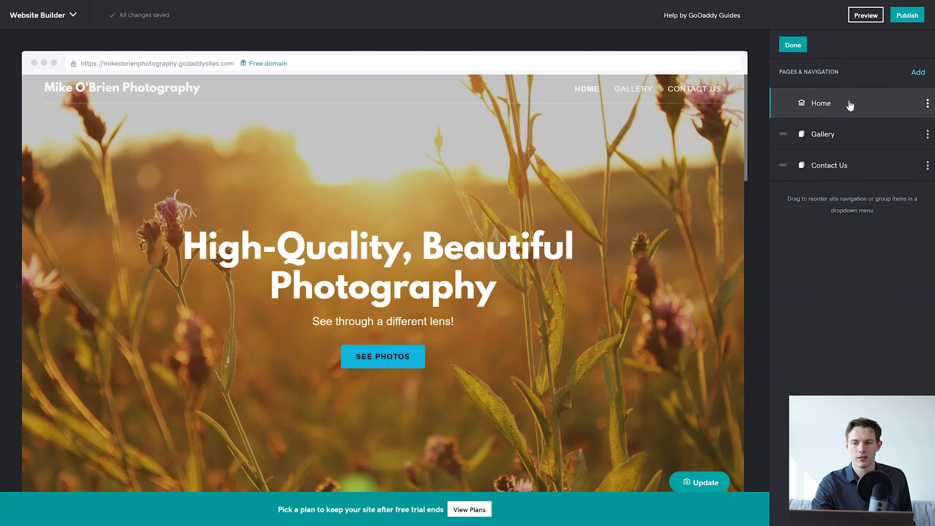
left_click_drag(783, 134, 791, 162)
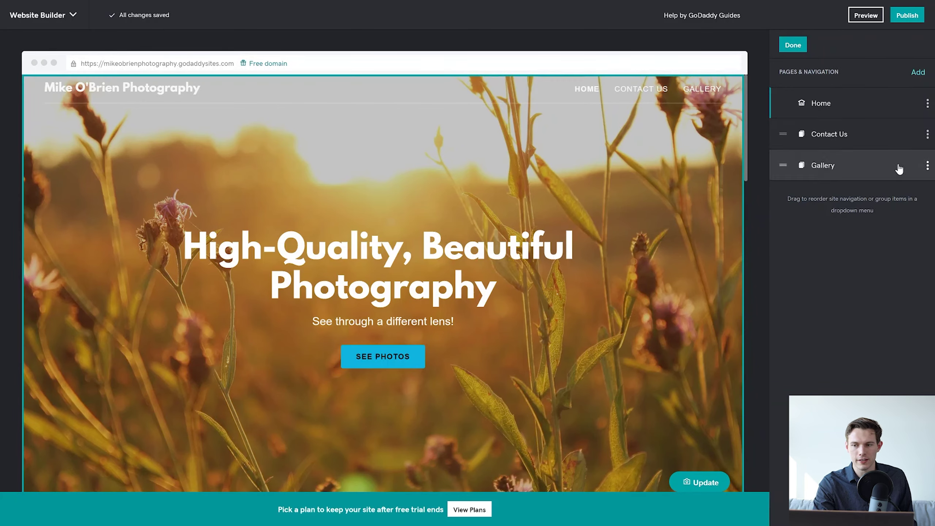
left_click(927, 134)
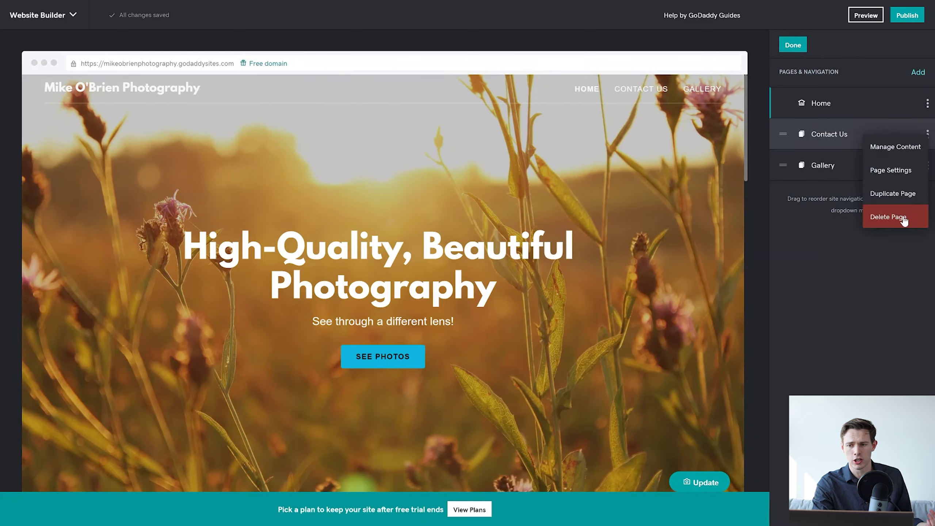
left_click(907, 172)
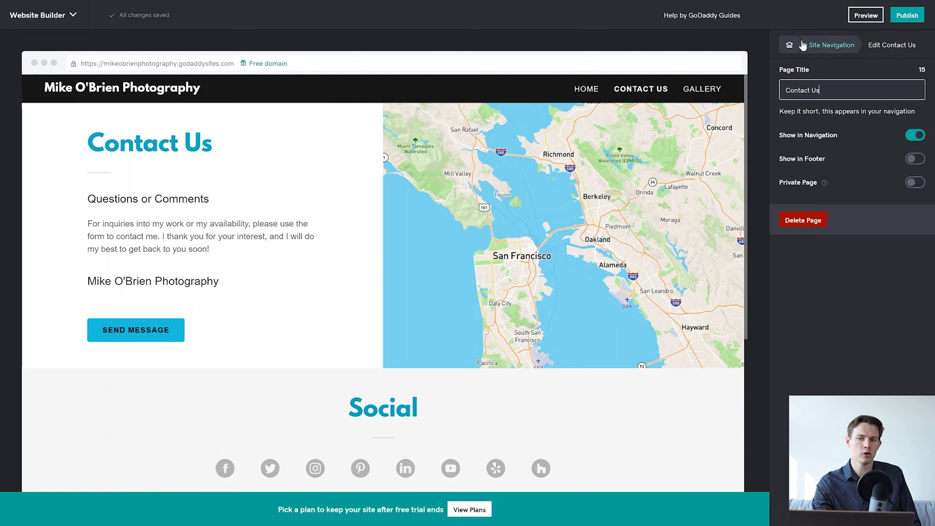
View the Contact Us page's sections, then switch the editor back to the Home page.
left_click(839, 45)
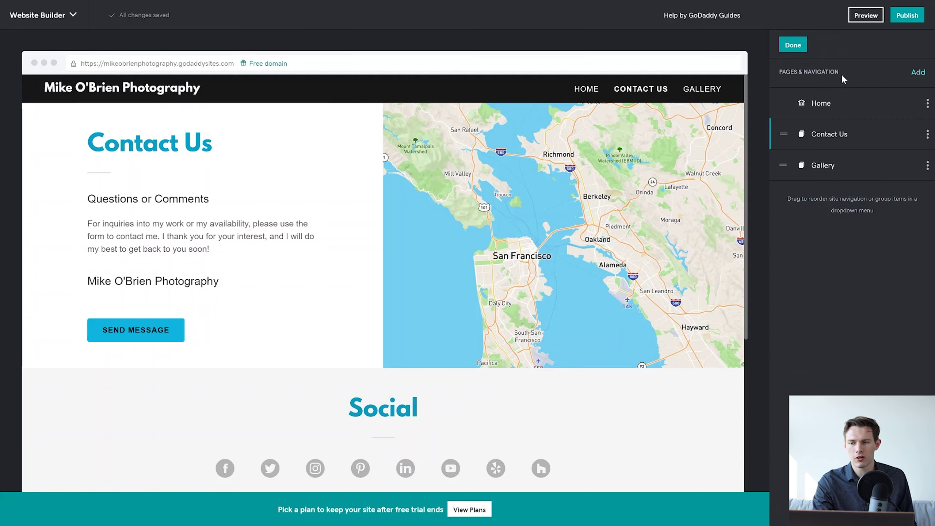
left_click(927, 134)
left_click(918, 151)
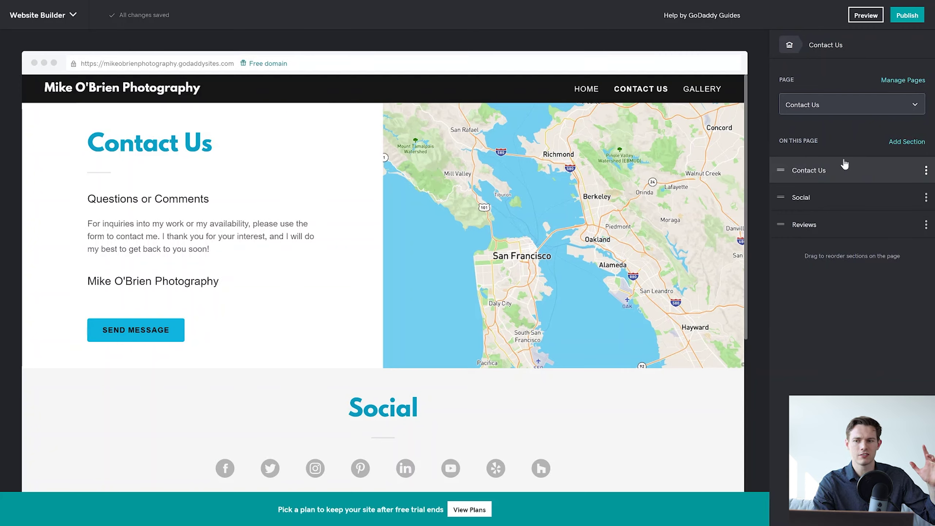
left_click(893, 114)
left_click(842, 129)
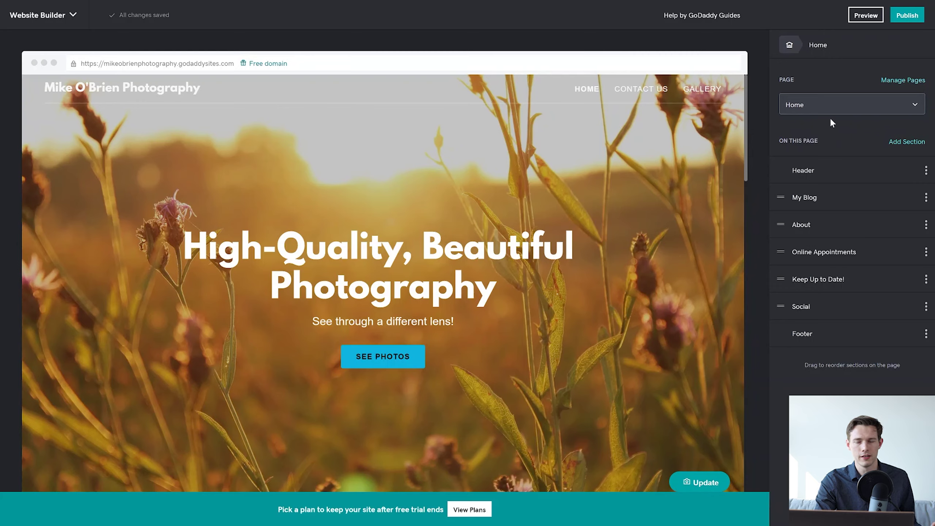
Leave page management and return to the Home page's section list.
left_click(894, 81)
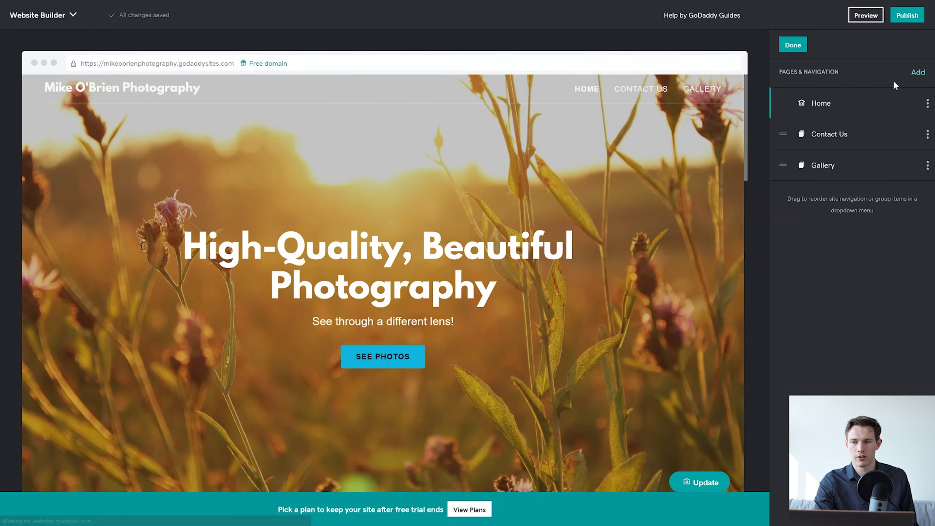
left_click(783, 49)
left_click(788, 56)
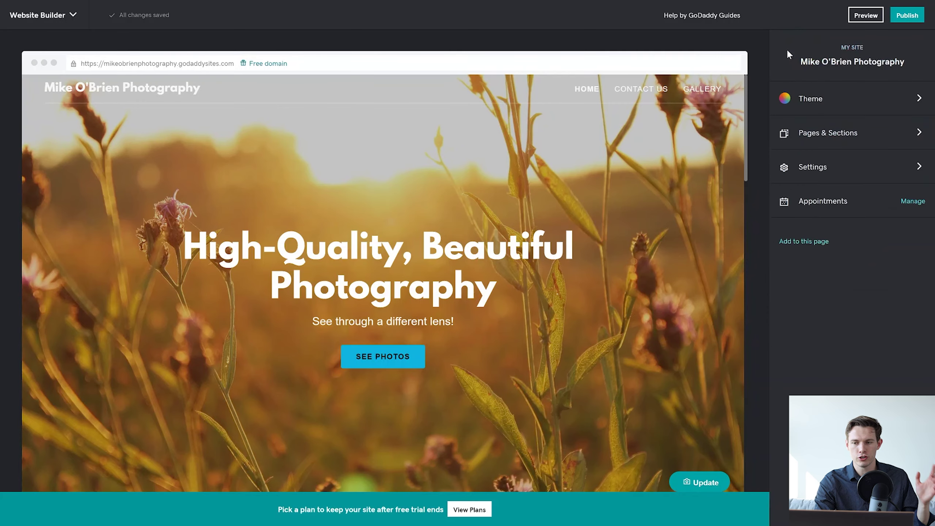
left_click(828, 133)
Create a new page titled 'About Us' and open it for content editing.
left_click(896, 82)
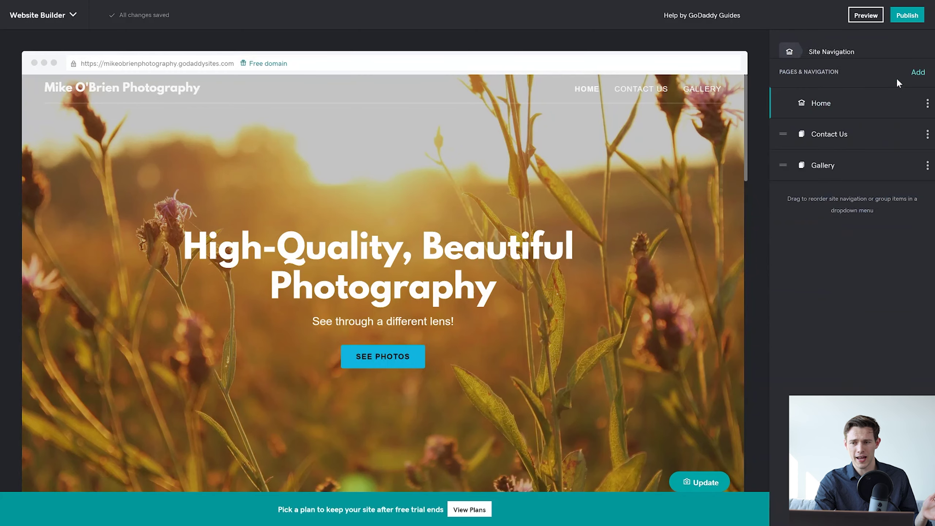
left_click(918, 73)
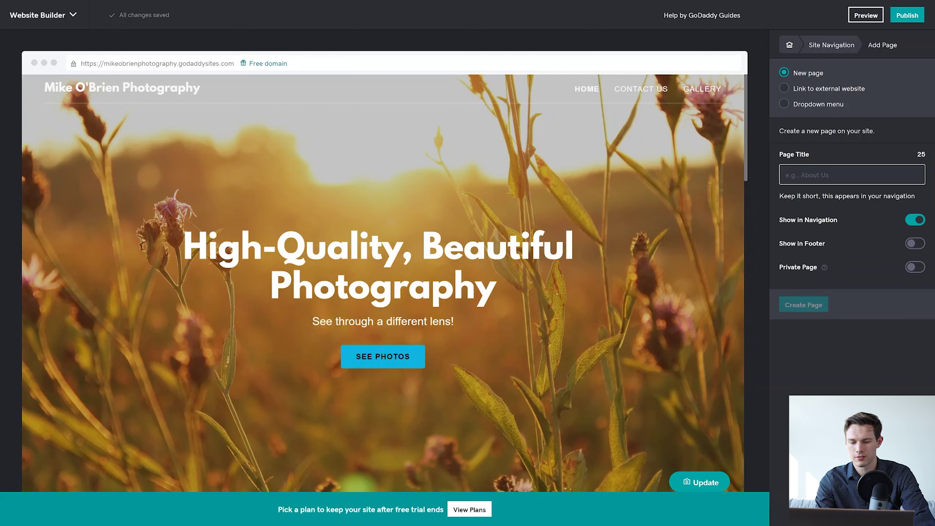
type("About Us")
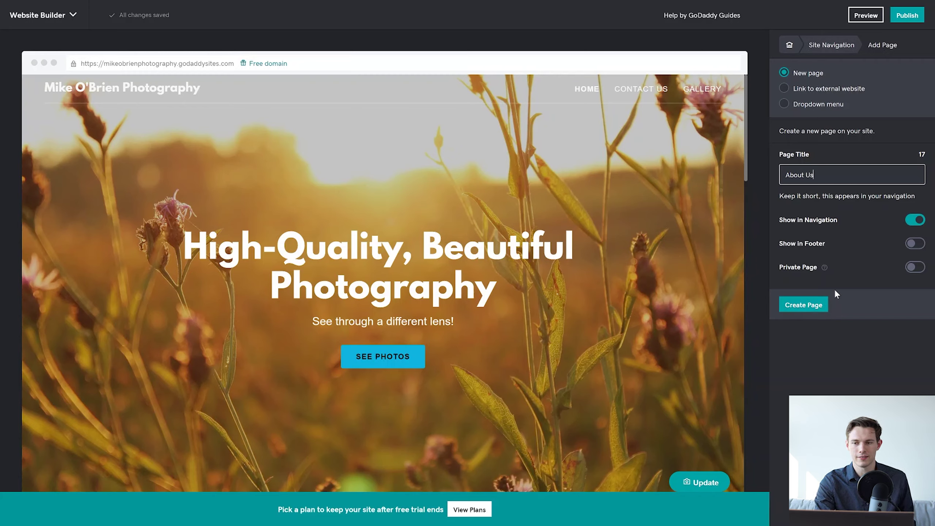
left_click(806, 304)
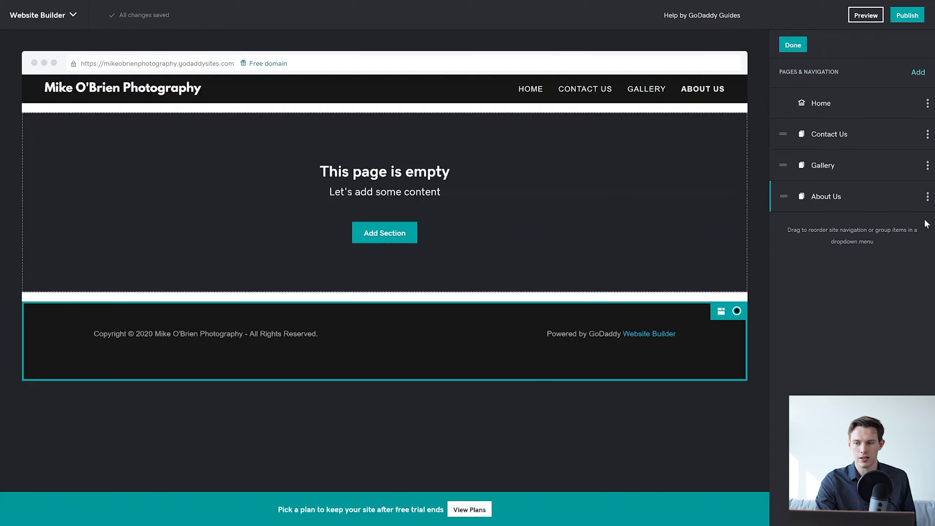
left_click(928, 197)
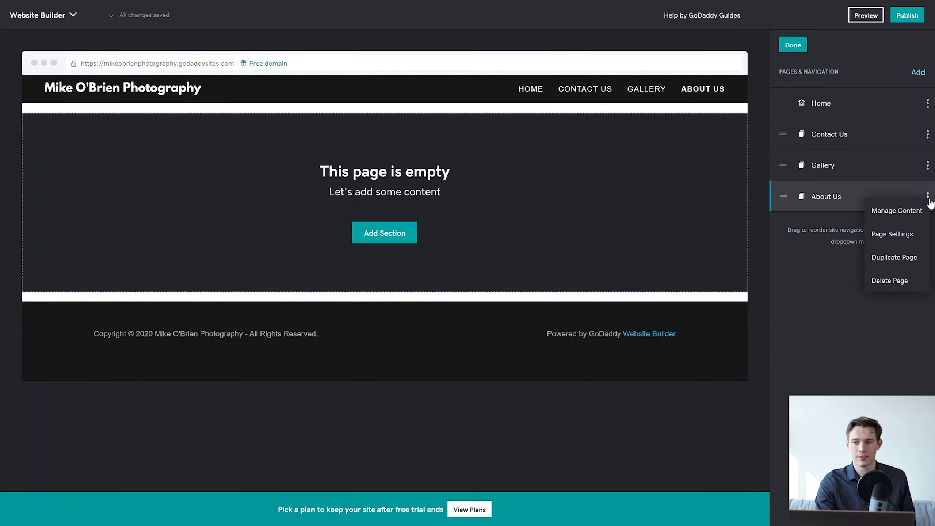
left_click(913, 217)
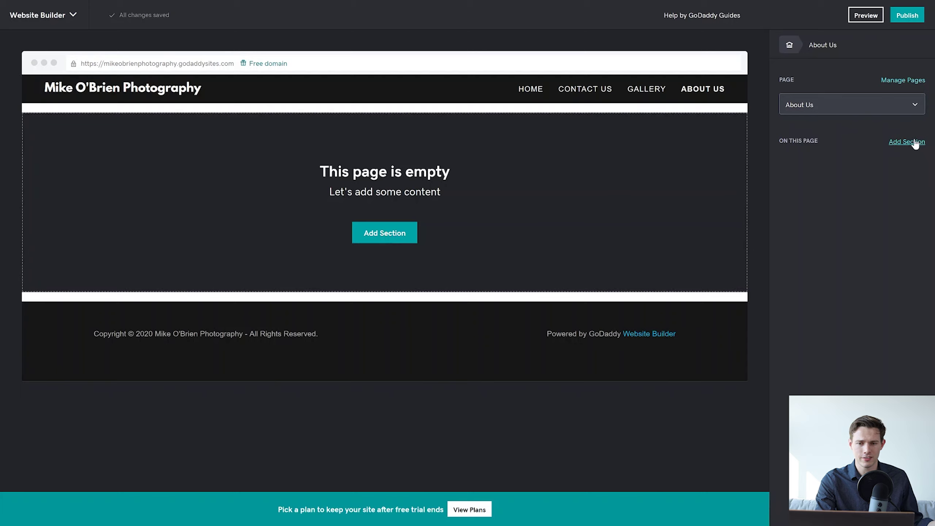
Add the second Menu / Price List layout to the About Us page.
left_click(914, 143)
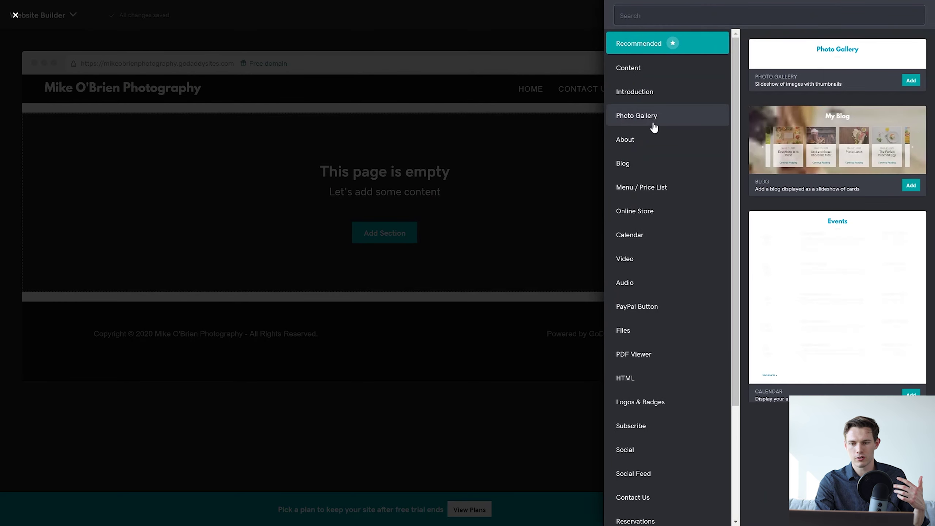
left_click(653, 187)
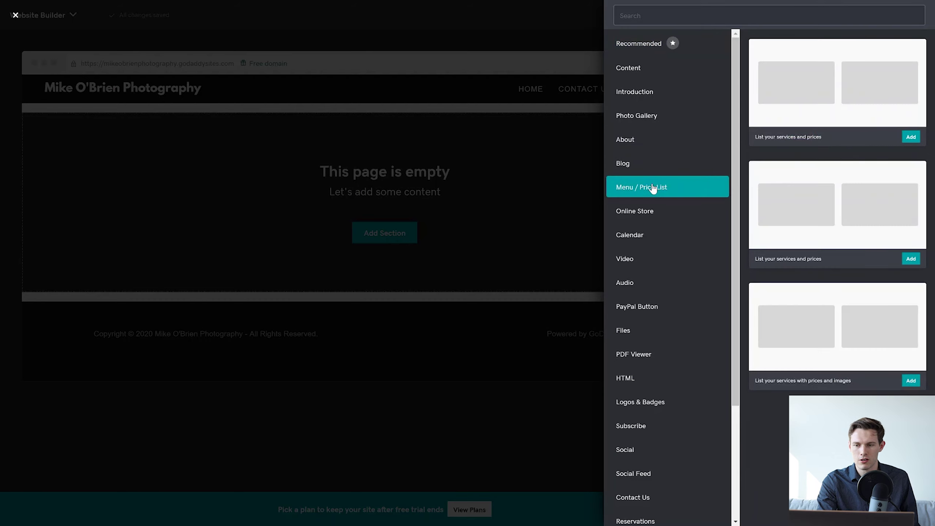
left_click(913, 260)
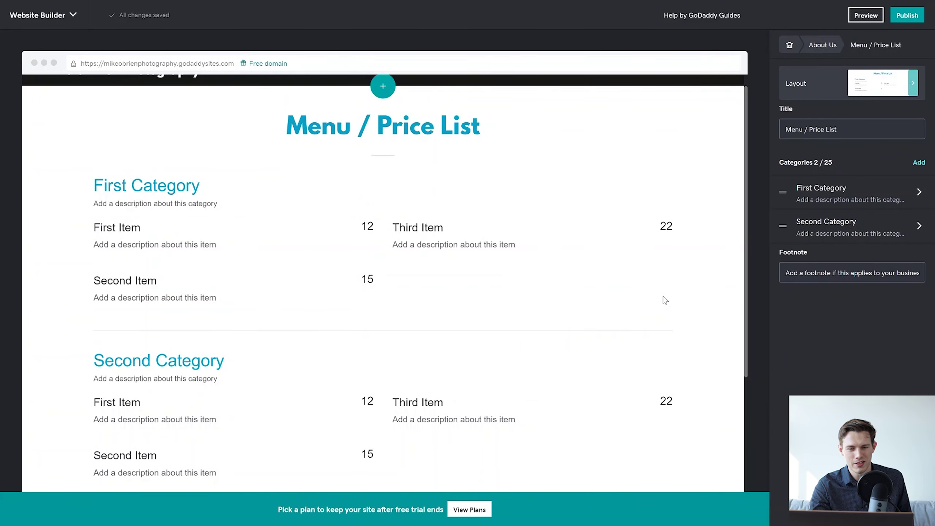
scroll(389, 348, "down", 5)
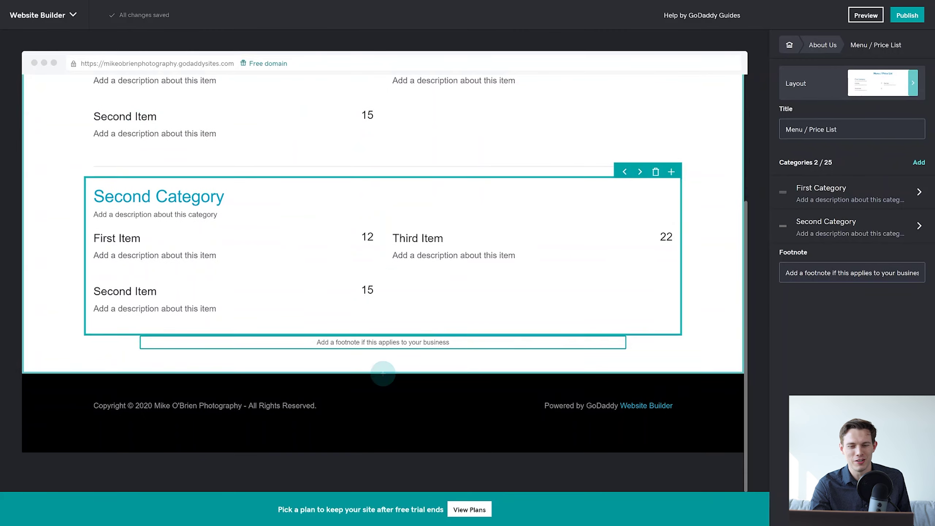
Add the first Subscribe newsletter layout below the price list section.
left_click(383, 379)
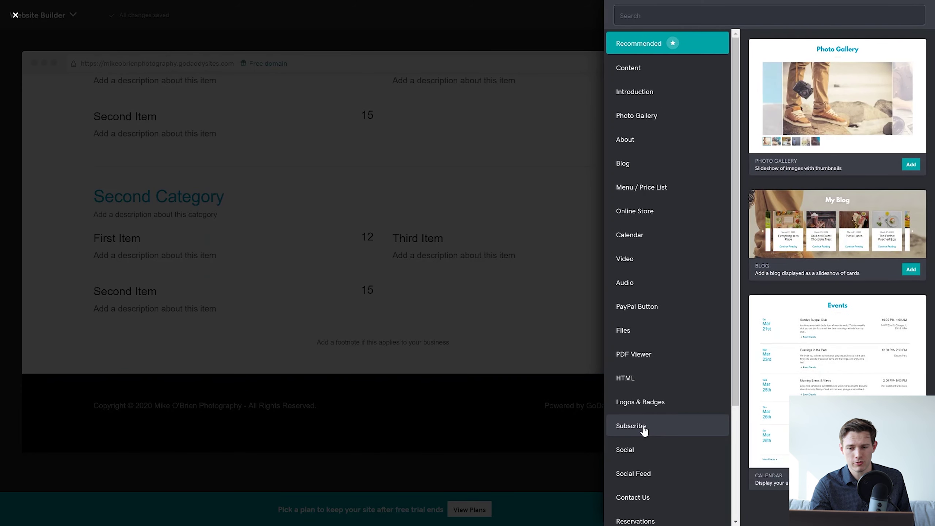
left_click(641, 426)
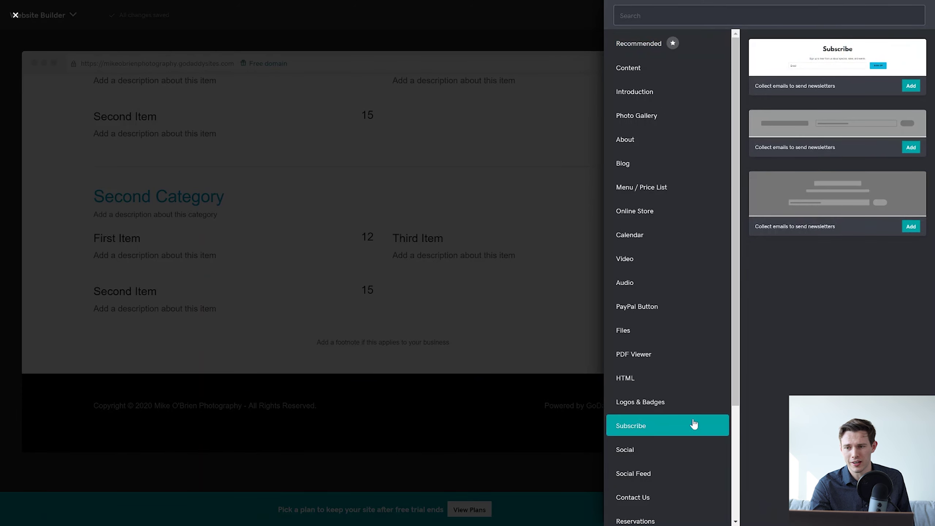
left_click(910, 88)
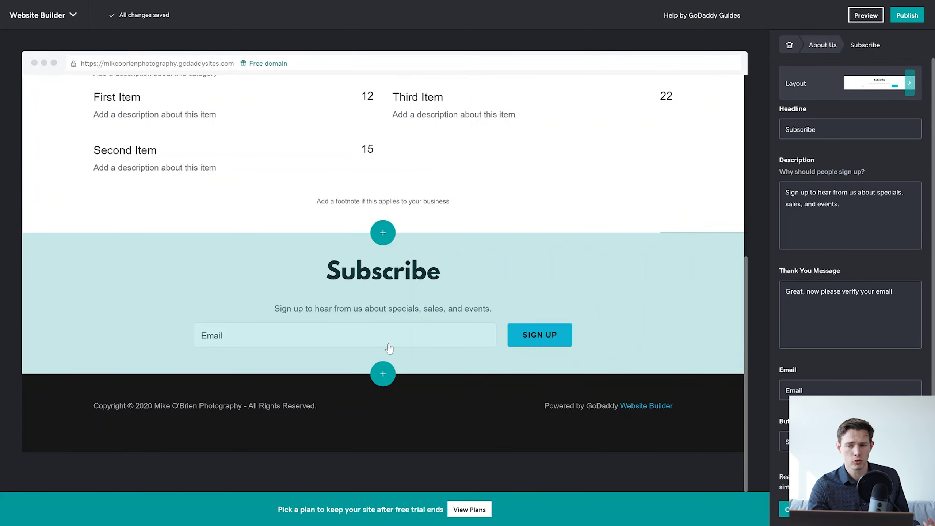
Preview the Content, Photo Gallery, About and PayPal Button section templates.
left_click(383, 374)
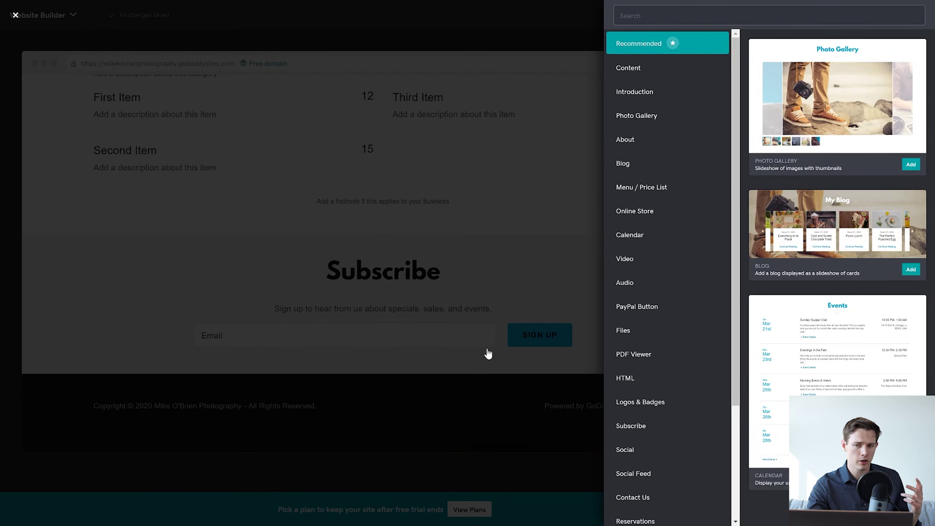
left_click(647, 70)
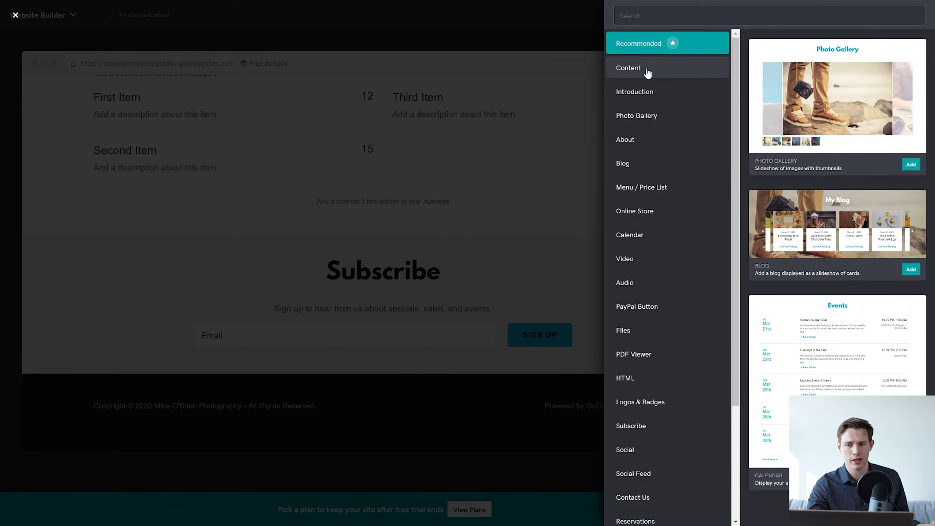
left_click(663, 117)
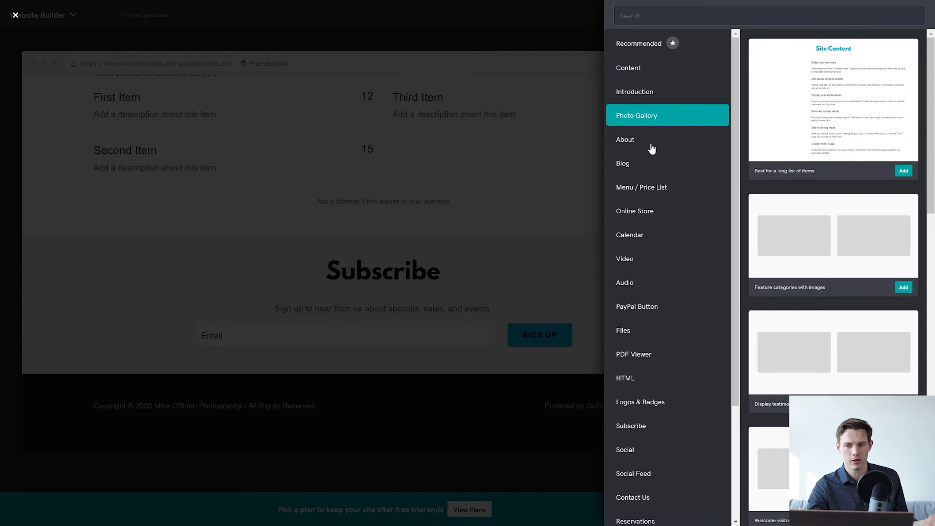
left_click(651, 147)
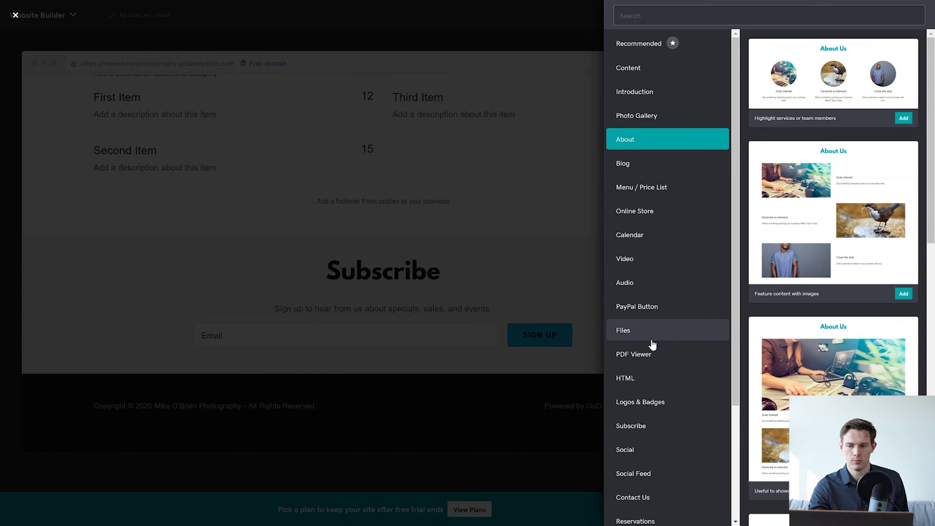
left_click(667, 310)
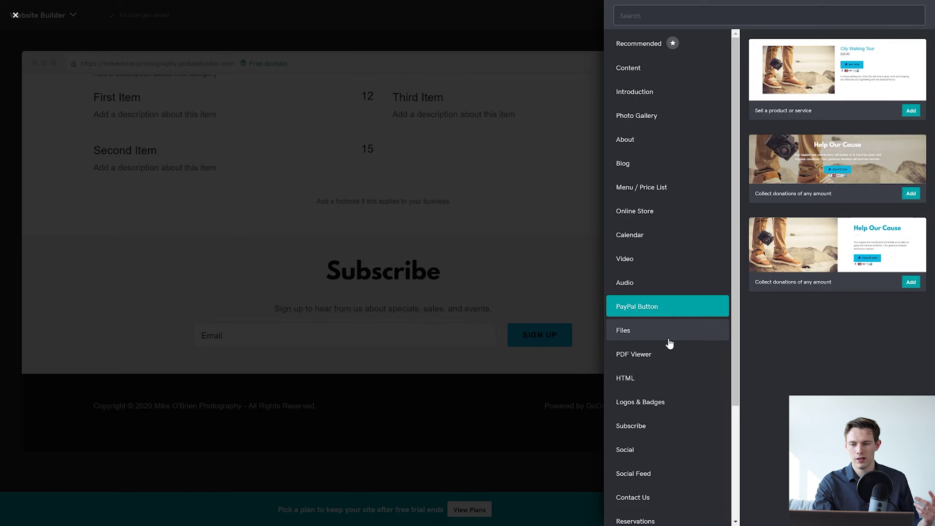
scroll(668, 366, "down", 4)
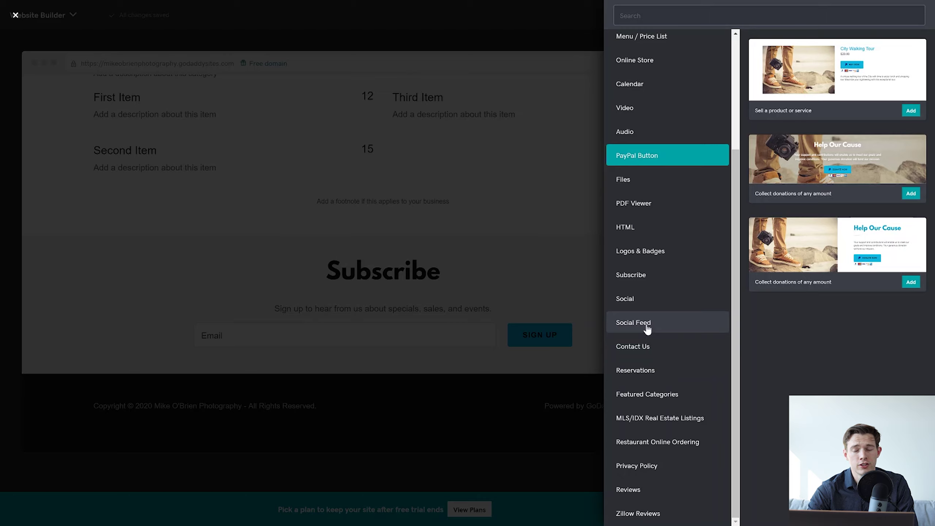
Preview the Reservations, Featured Categories, MLS/IDX, Restaurant Online Ordering, Privacy Policy and Reviews templates.
left_click(657, 370)
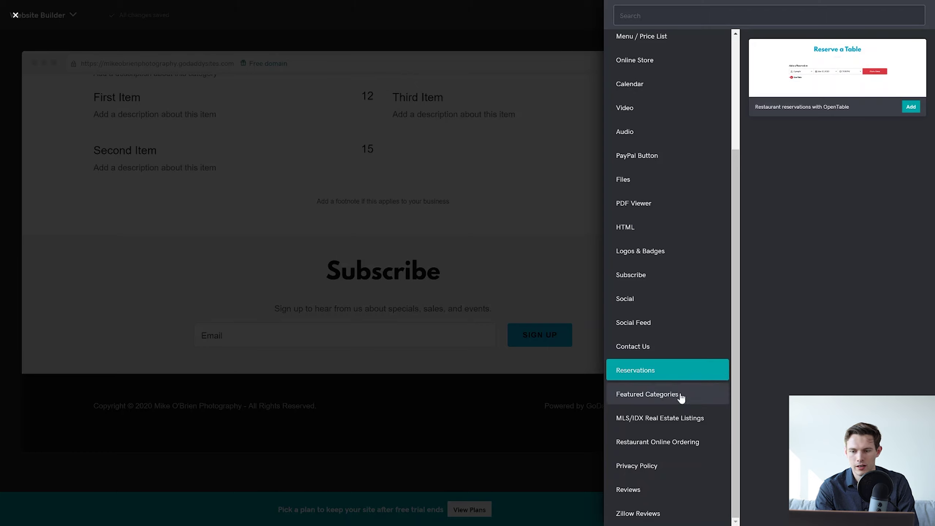
left_click(681, 393)
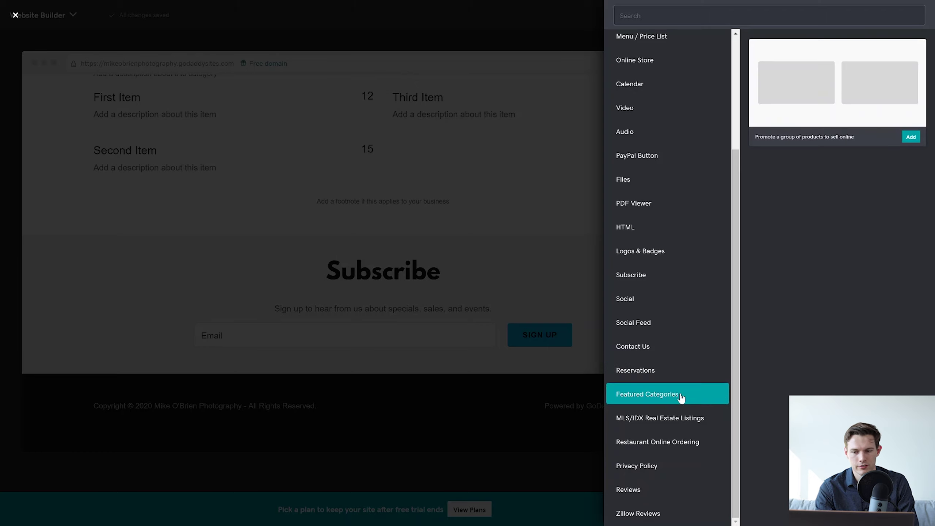
left_click(685, 428)
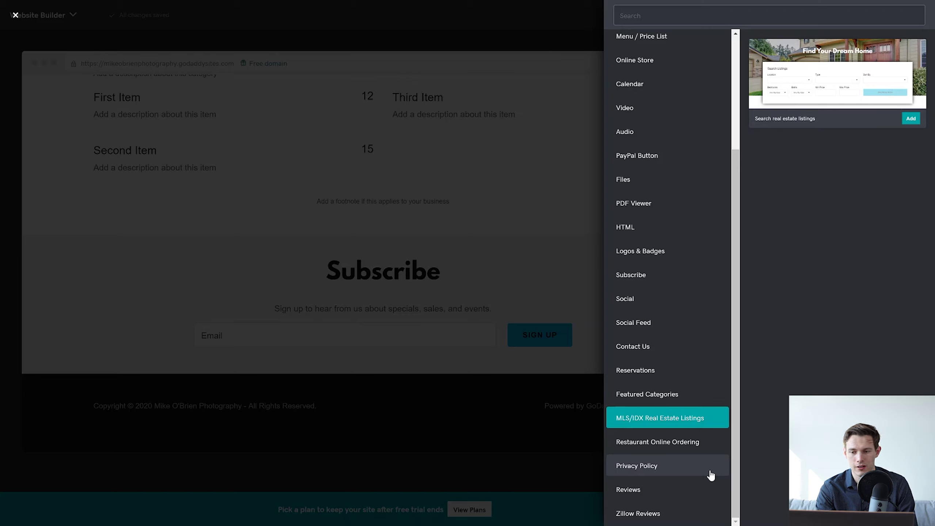
left_click(687, 450)
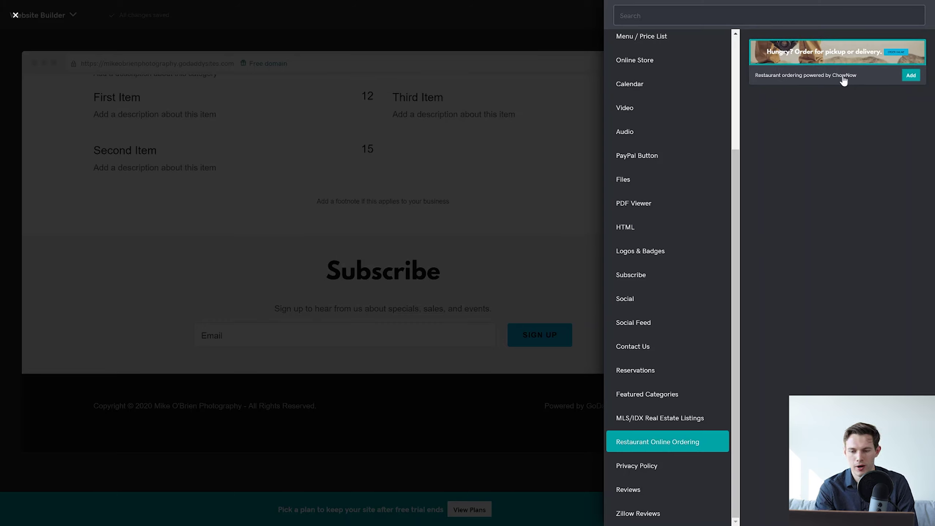
left_click(655, 465)
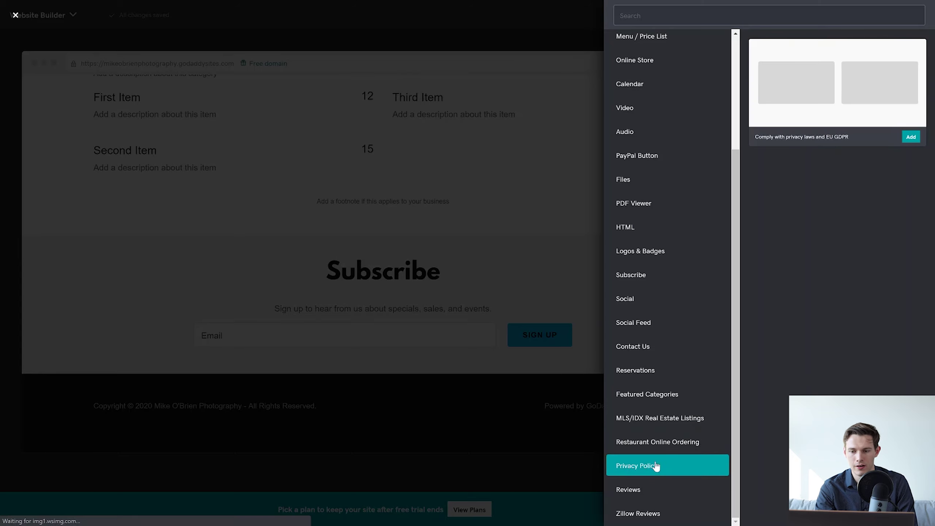
left_click(654, 495)
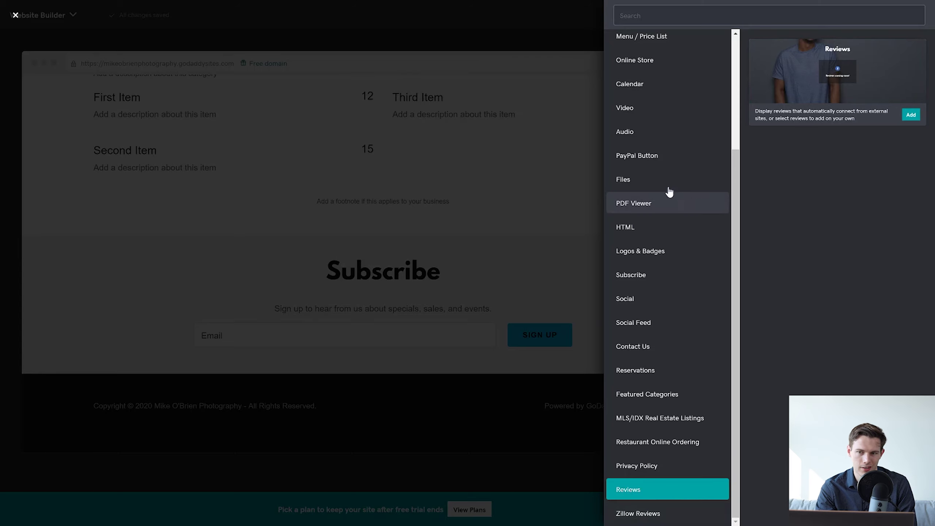
Return to the Recommended section suggestions and close the add-section panel.
scroll(662, 178, "up", 4)
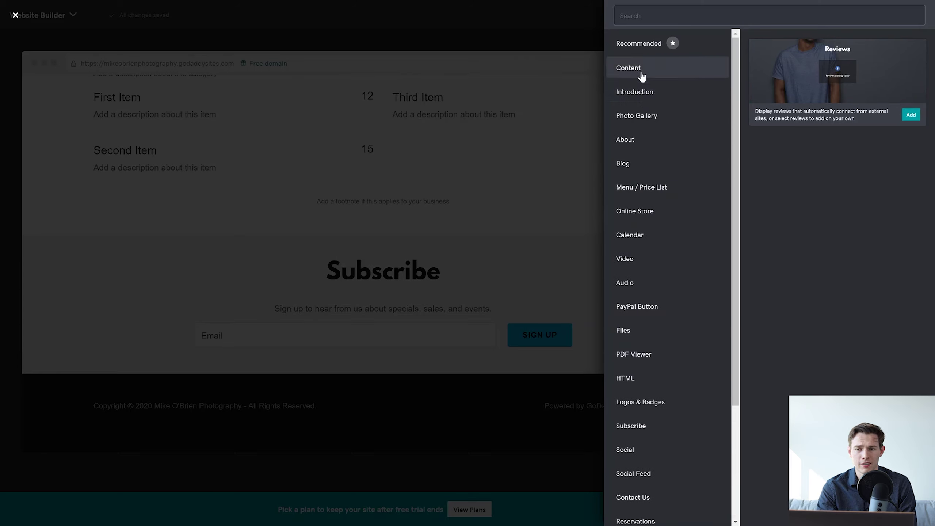
left_click(640, 48)
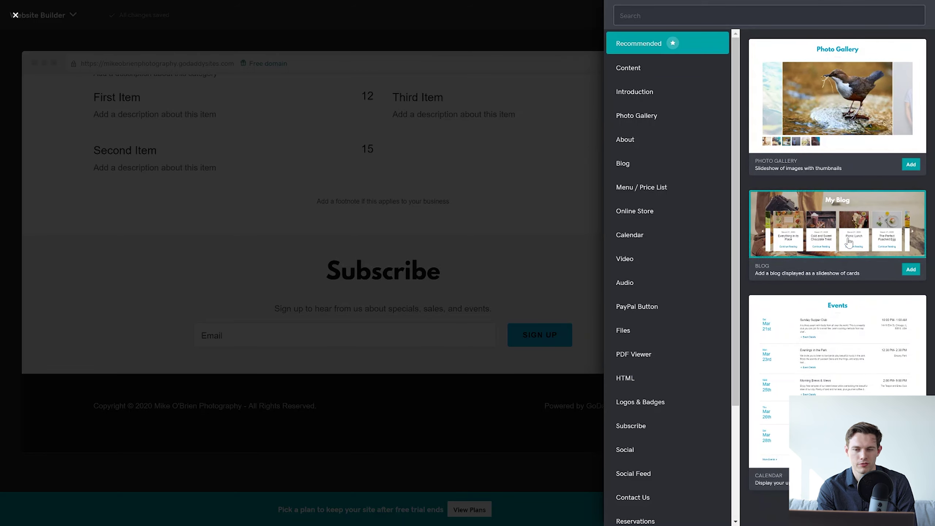
left_click(517, 254)
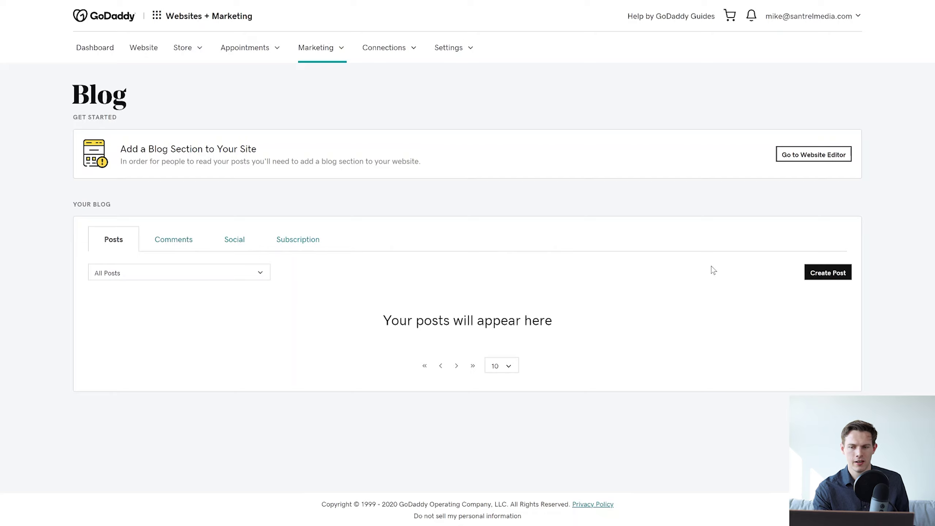
Create a blog post titled 'New Blog' with a divider below the title.
left_click(836, 274)
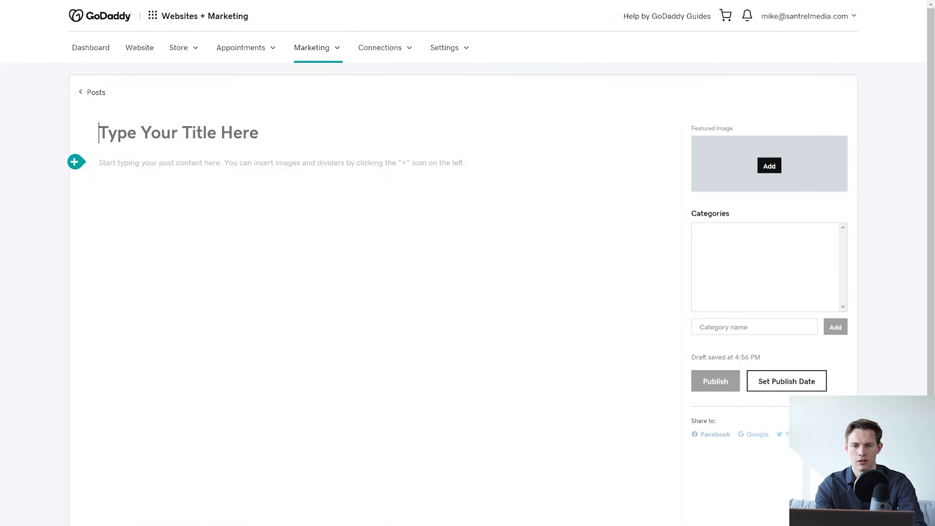
type("New Blog")
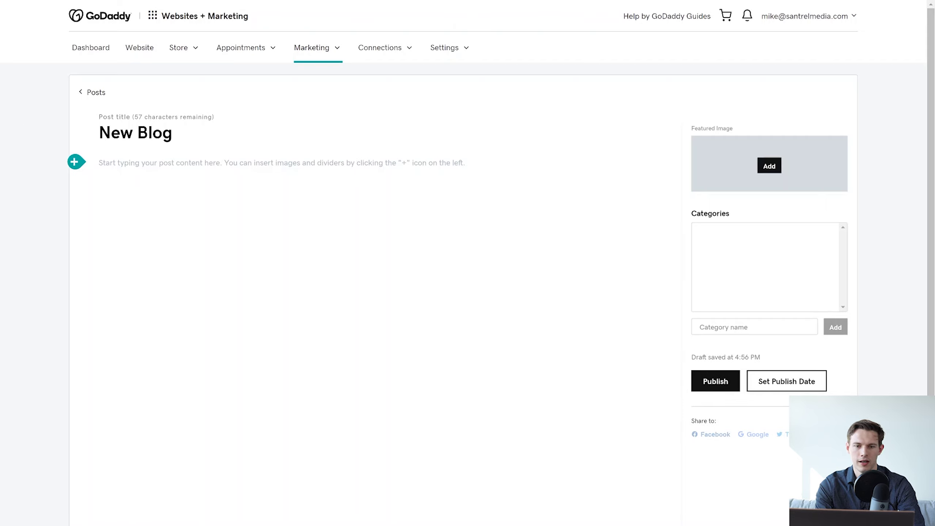
left_click(75, 161)
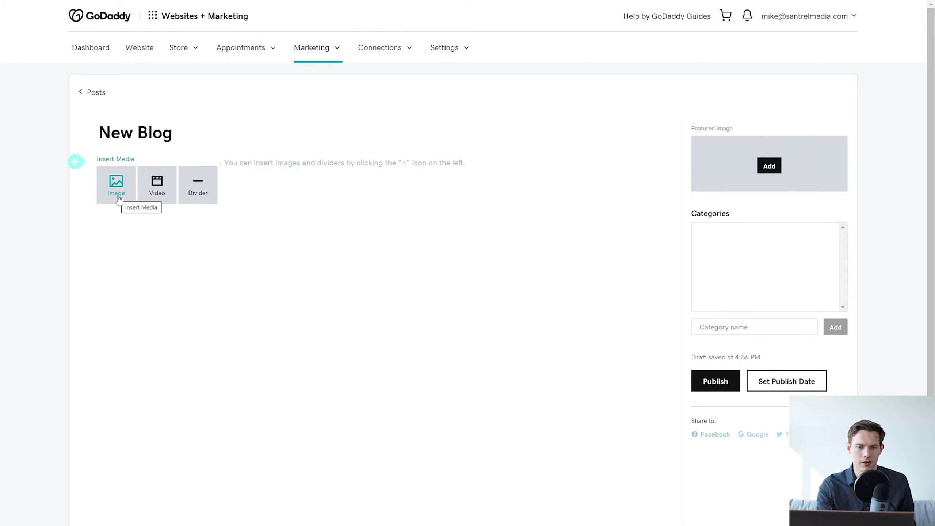
left_click(197, 186)
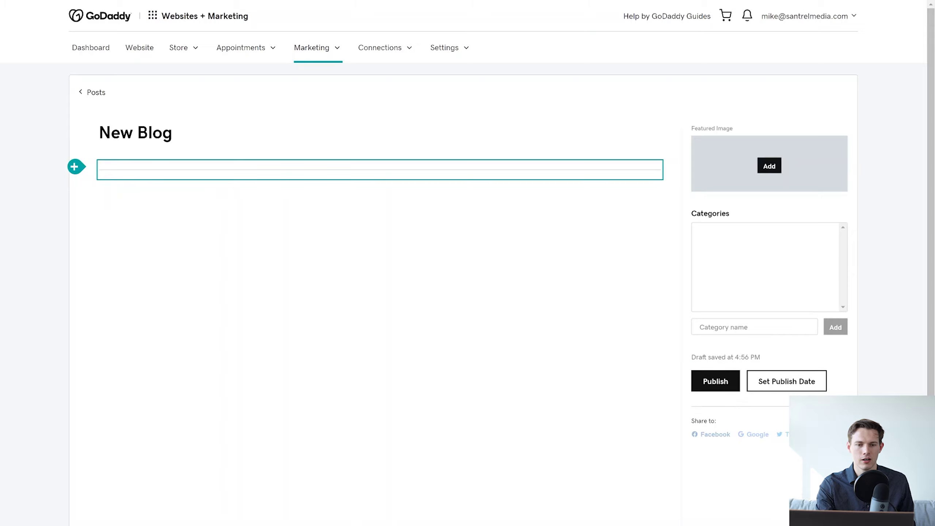
type("klnlknkl,")
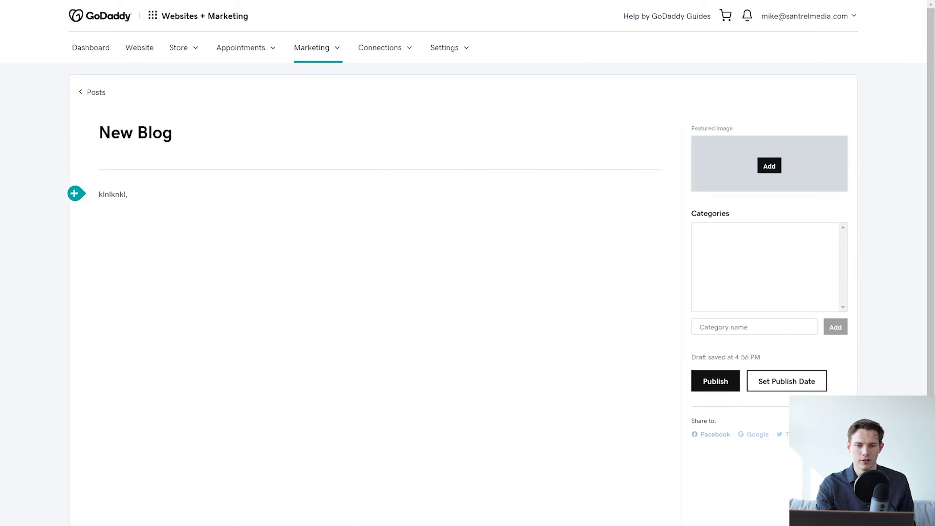
key("BackSpace")
key("BackSpace")
key("BackSpace")
key("BackSpace")
key("BackSpace")
key("BackSpace")
key("BackSpace")
key("BackSpace")
key("BackSpace")
left_click(75, 193)
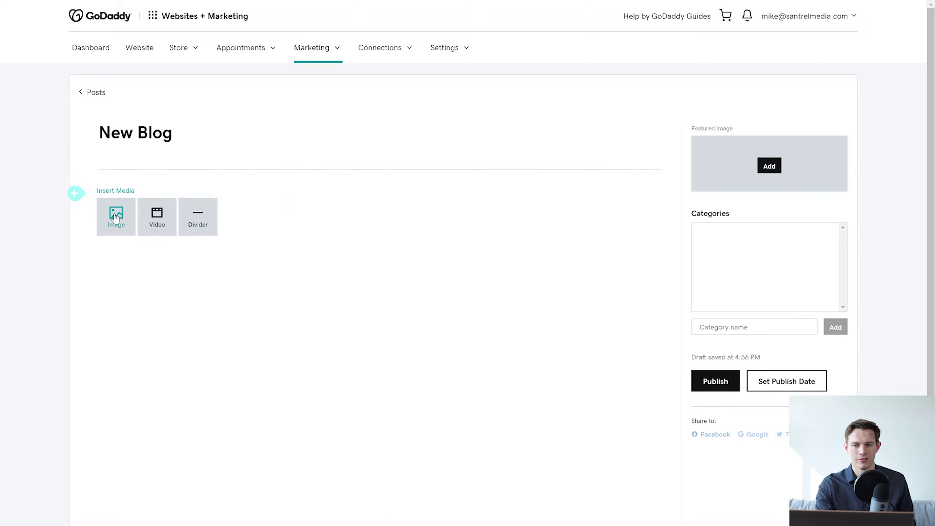
Insert the camera-on-grass stock photo into the New Blog post.
left_click(116, 218)
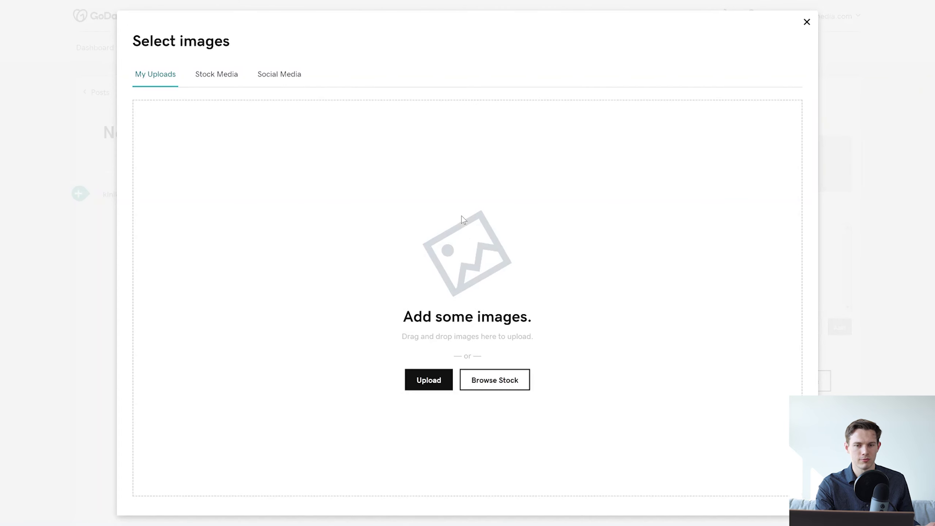
left_click(213, 85)
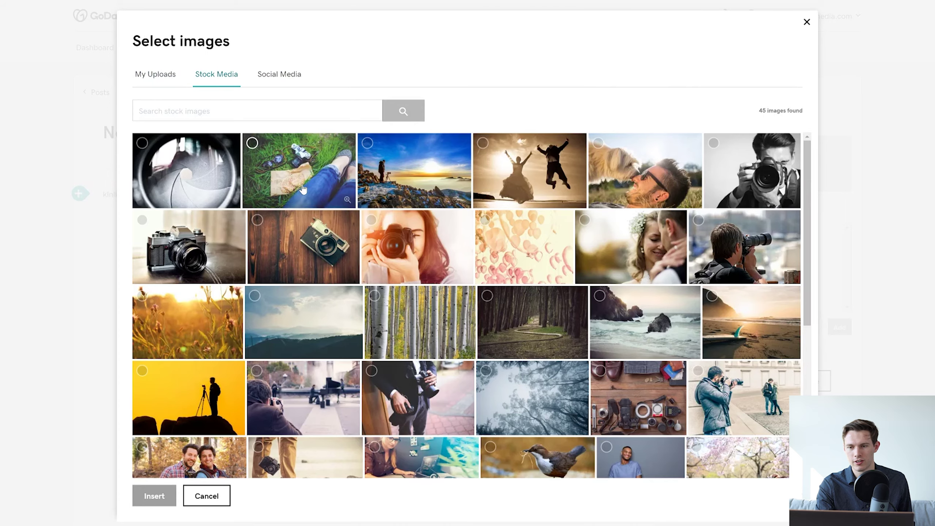
left_click(305, 187)
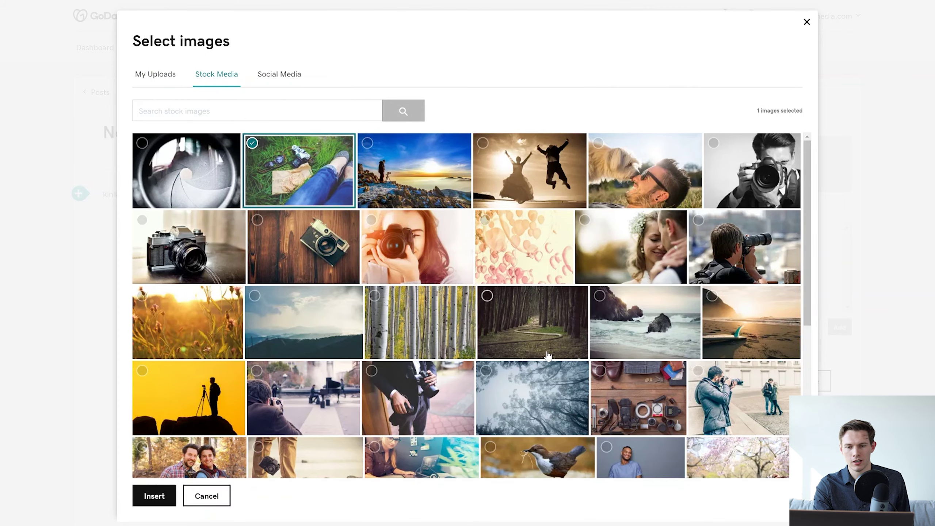
left_click(154, 497)
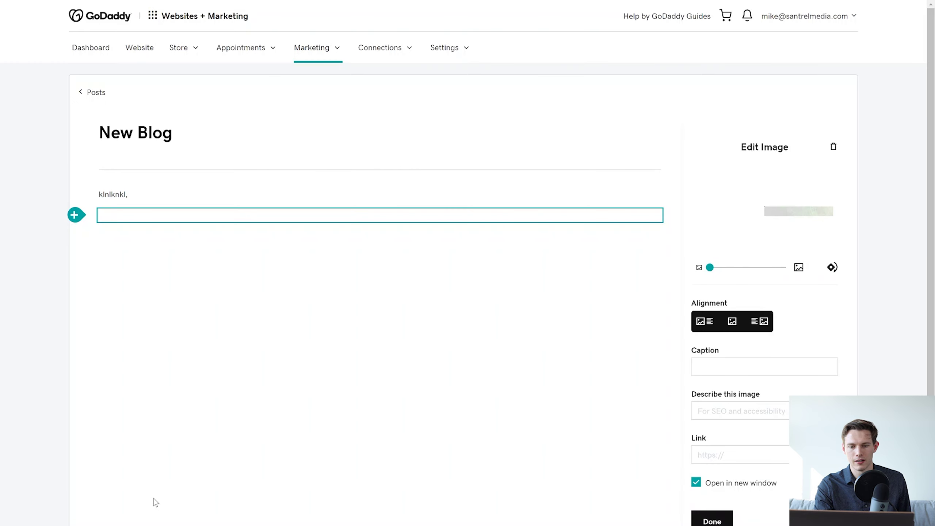
scroll(161, 257, "down", 3)
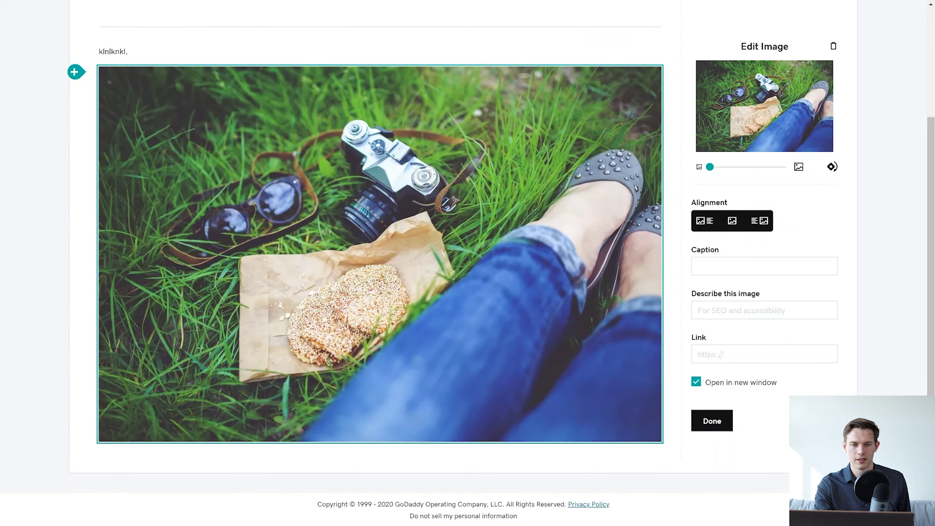
Add a video block below the photo, then return to the Blog posts list.
left_click(83, 77)
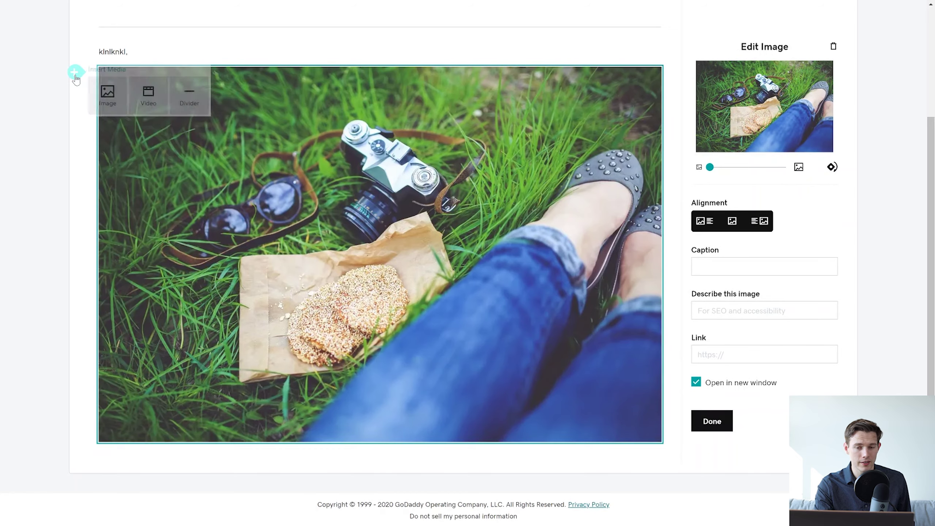
left_click(160, 107)
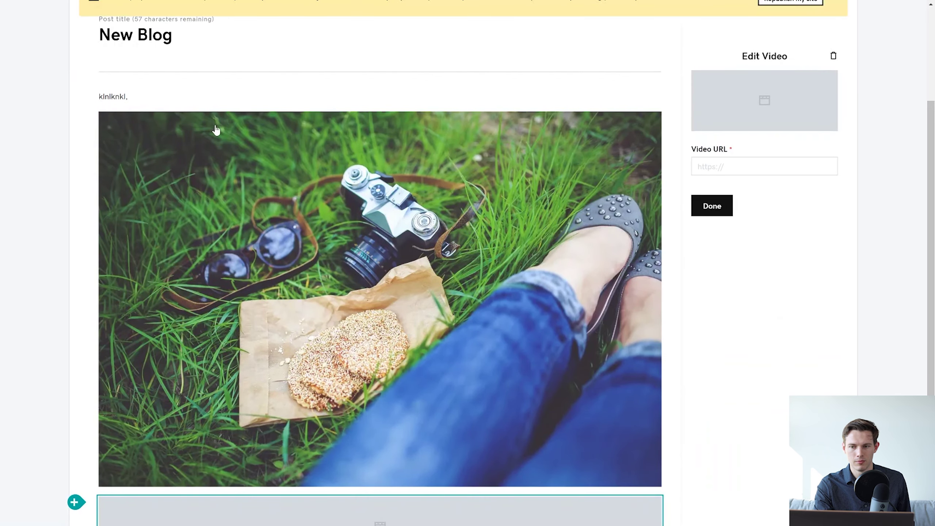
scroll(537, 179, "up", 4)
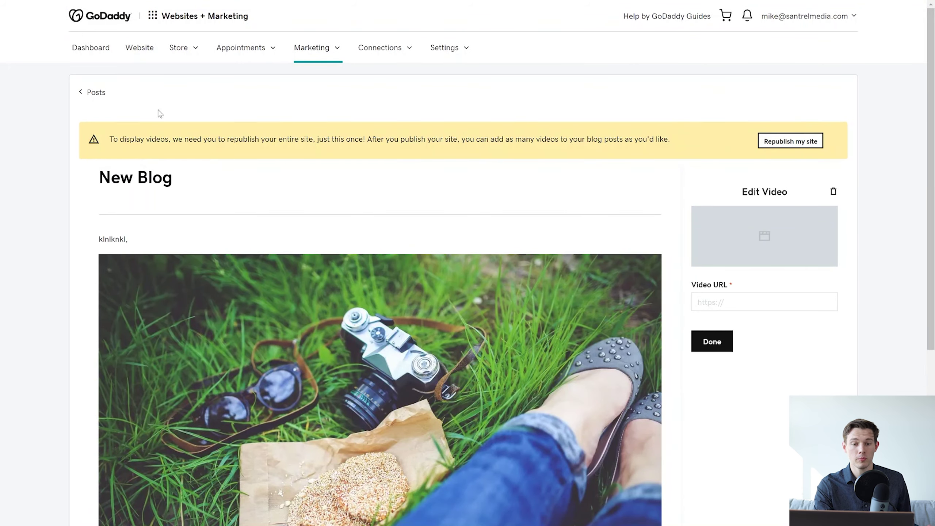
left_click(86, 97)
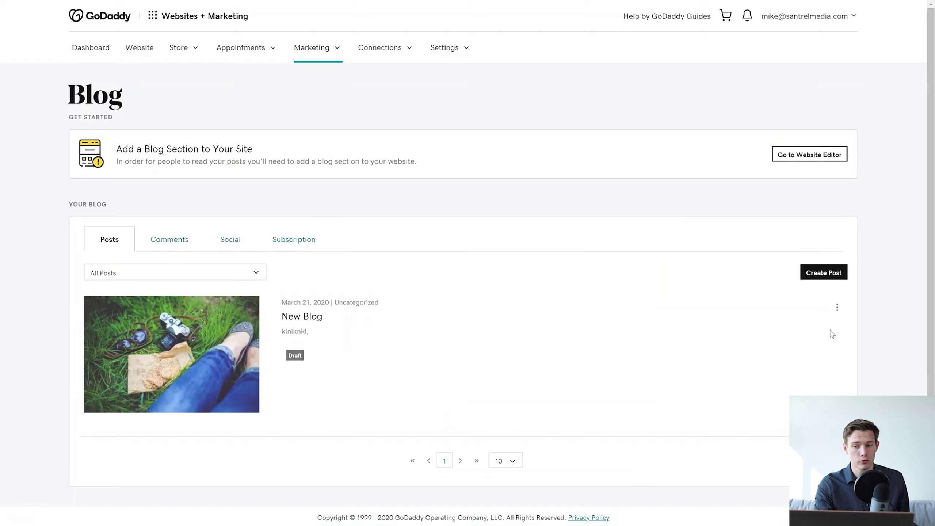
left_click(836, 313)
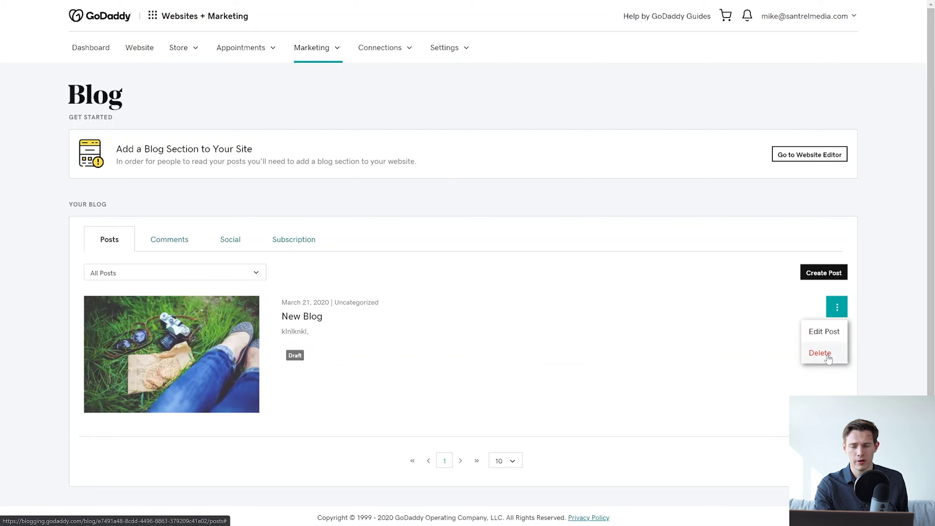
Reopen New Blog, delete its empty video block, and leave the image description blank.
left_click(823, 333)
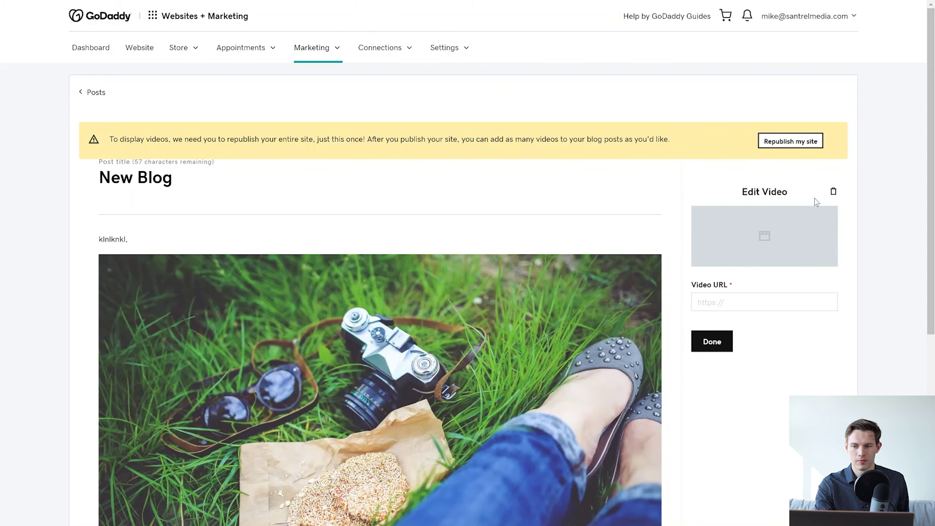
left_click(833, 191)
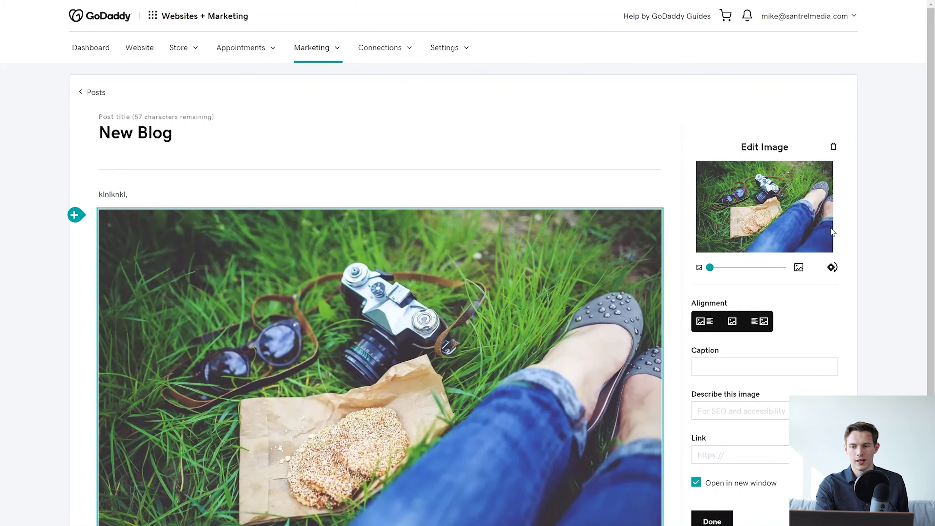
scroll(869, 363, "down", 3)
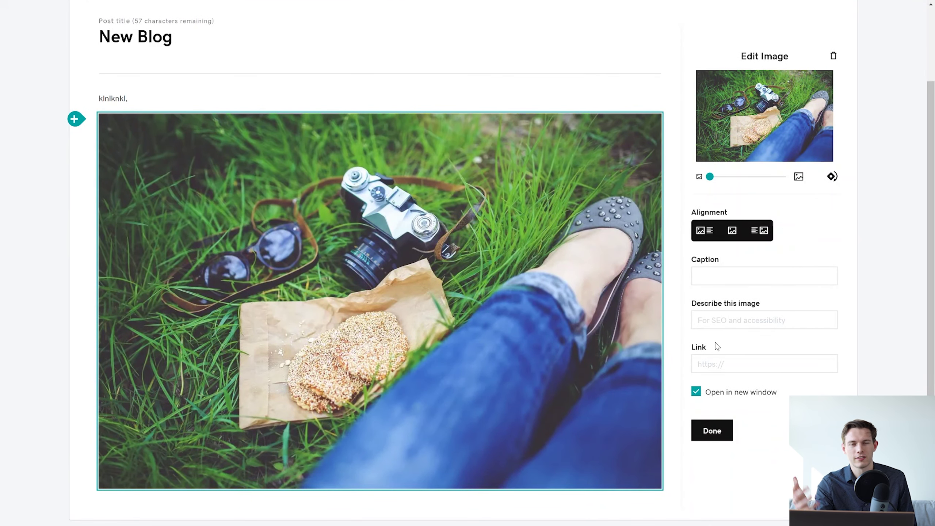
left_click(718, 320)
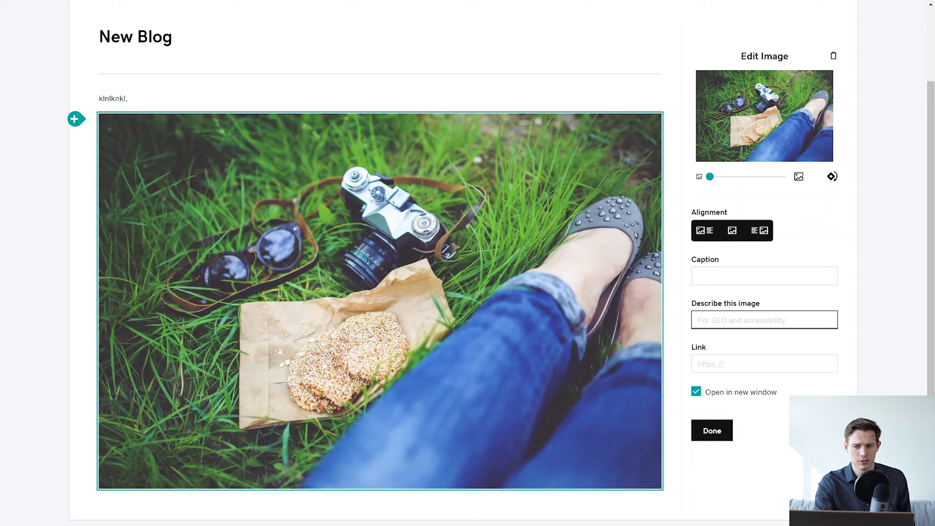
left_click(772, 295)
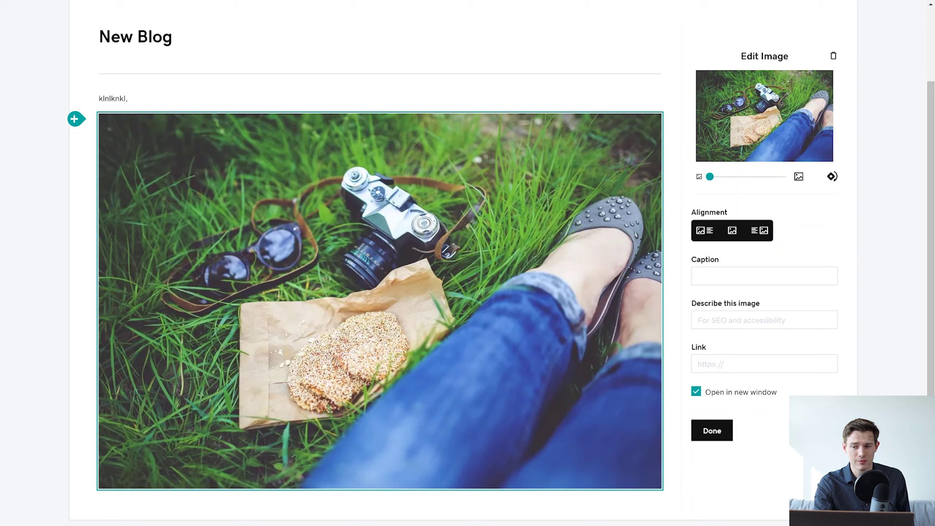
scroll(762, 273, "up", 3)
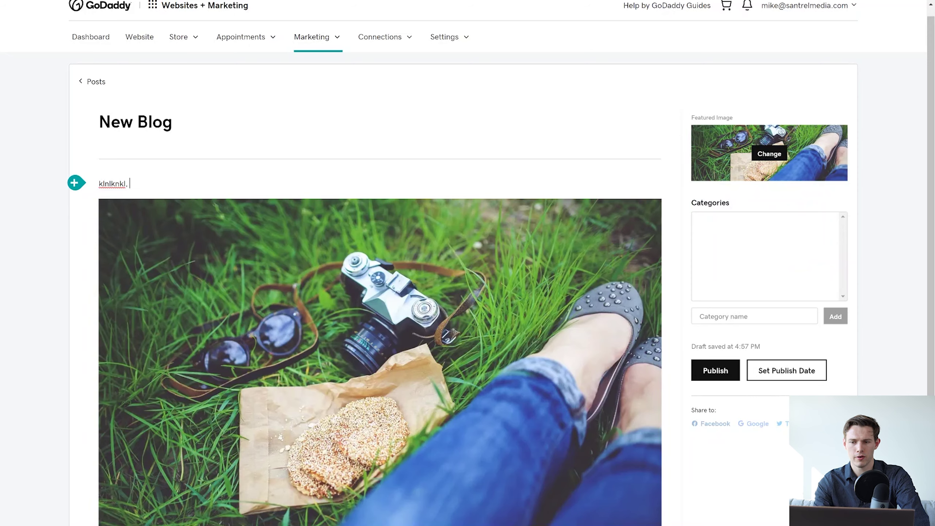
Extend the New Blog post's opening line so it ends with 'linked to something'.
type("salksdjasdklajsdlakjsdklajsd")
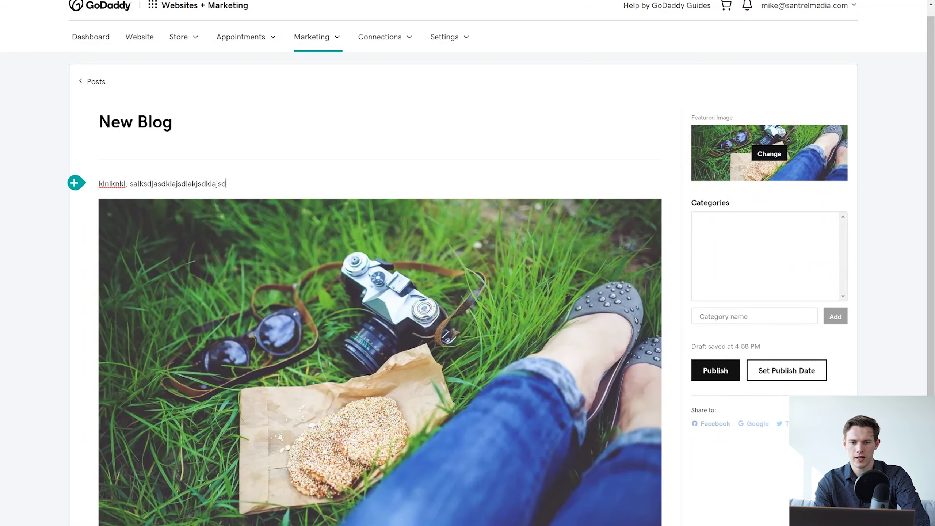
left_click_drag(170, 184, 187, 183)
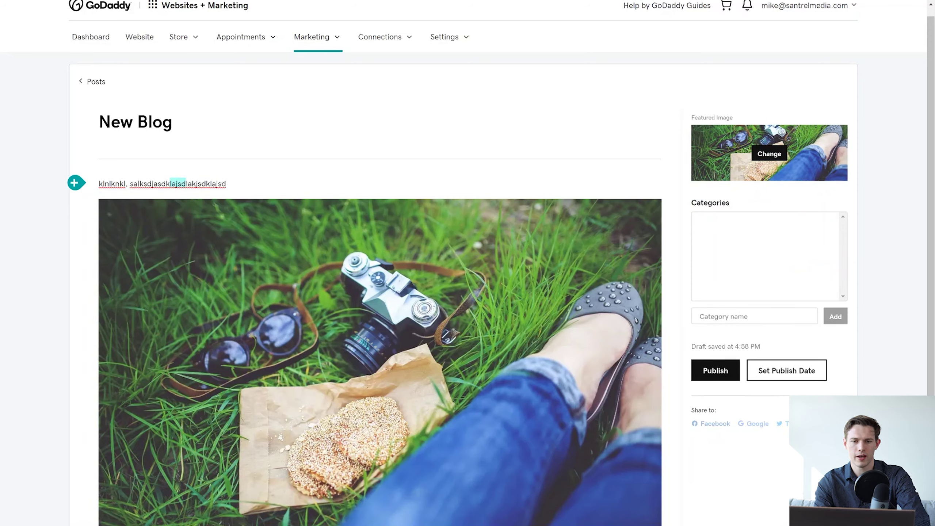
left_click(226, 183)
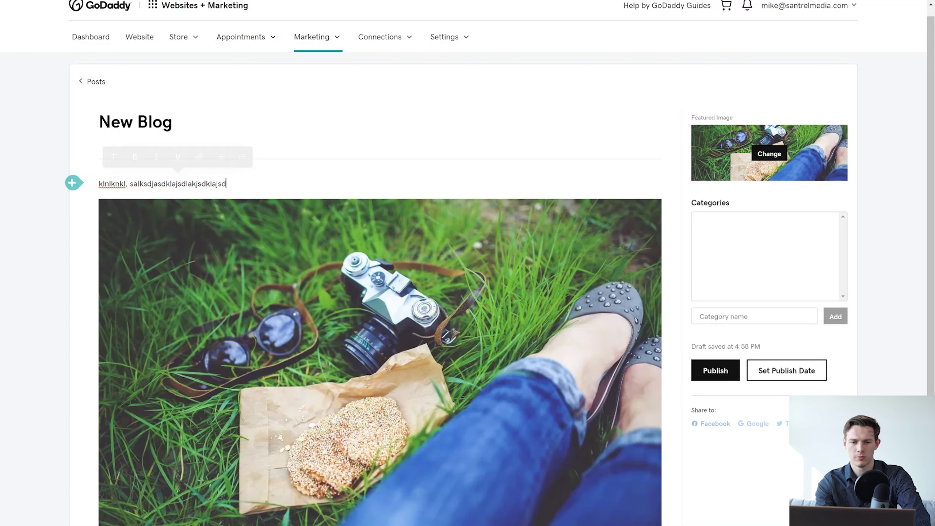
type("lined")
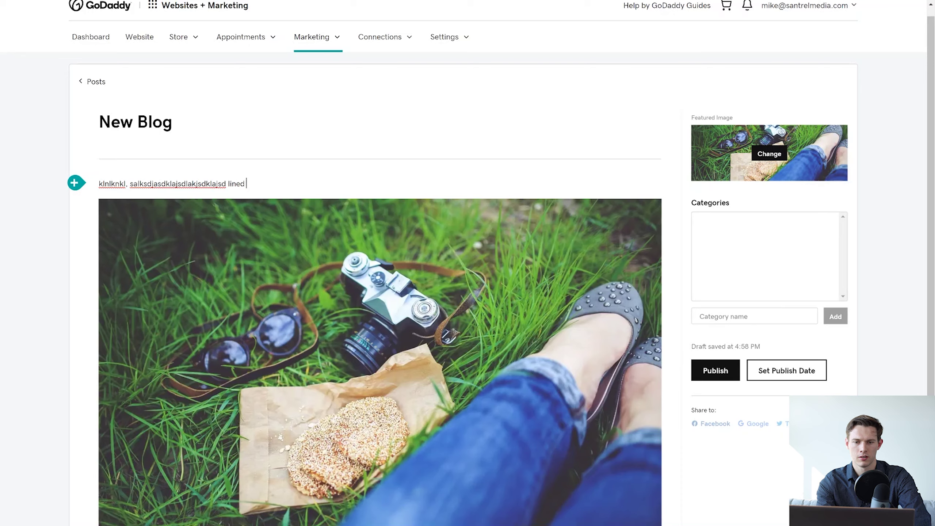
key("BackSpace")
key("BackSpace")
key("BackSpace")
type("ked to som")
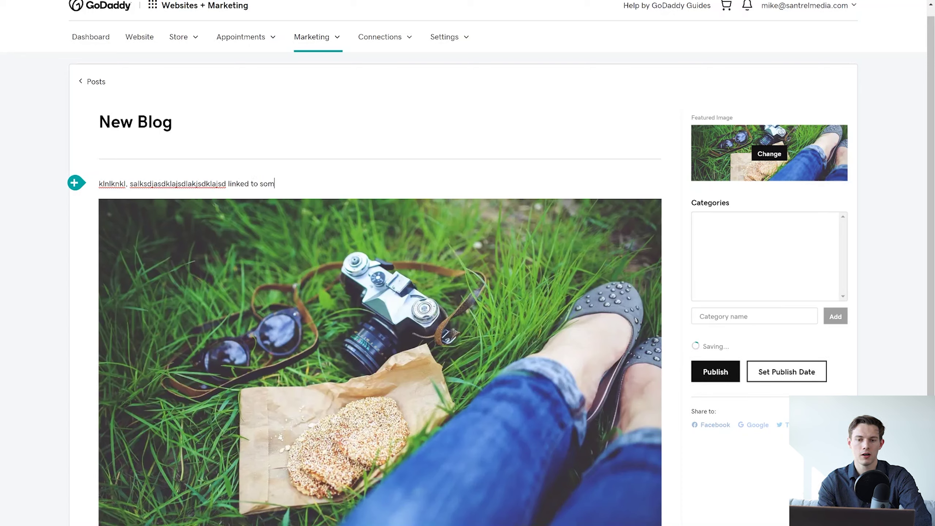
type("ething")
Select the word 'something' and open its link settings, then close them without adding a link.
key("ctrl+Left")
key("shift+Right")
key("shift+Right")
key("shift+Right")
key("shift+Right")
key("shift+Right")
key("shift+Right")
key("shift+Right")
key("shift+Right")
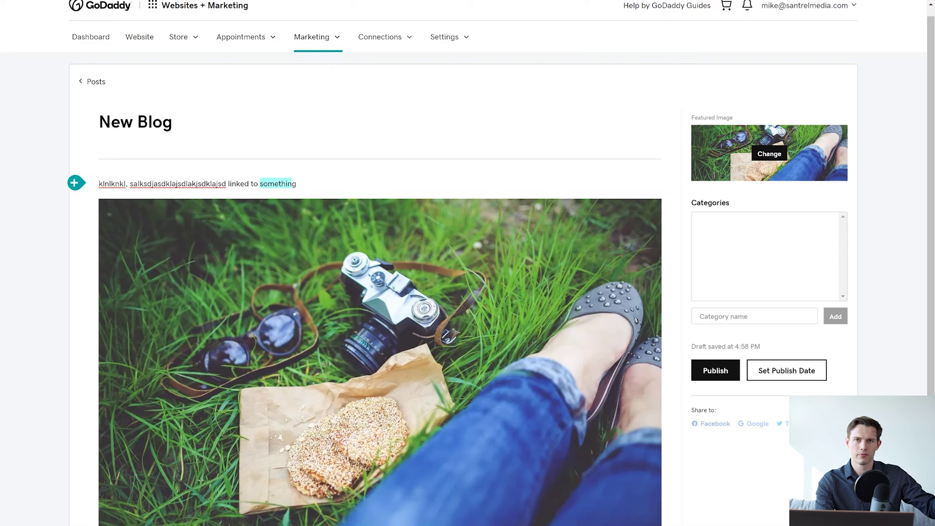
key("shift+Right")
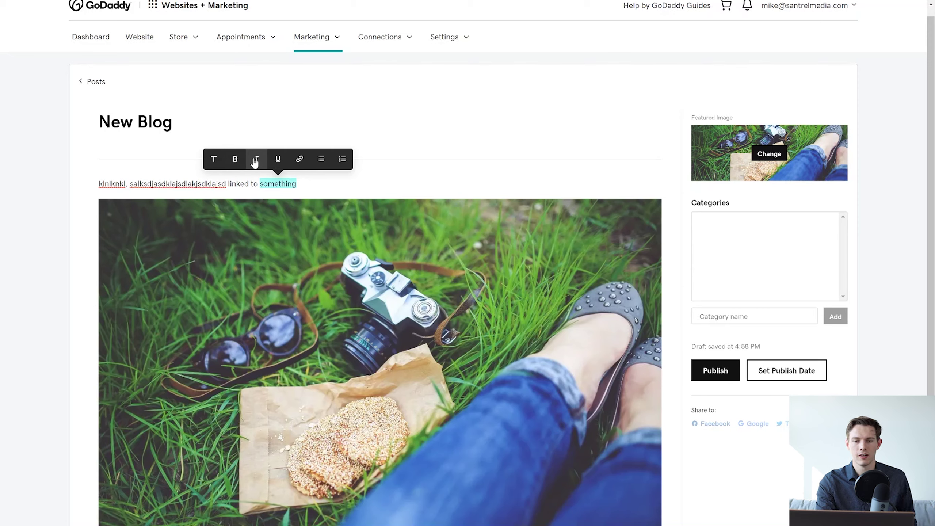
left_click(299, 159)
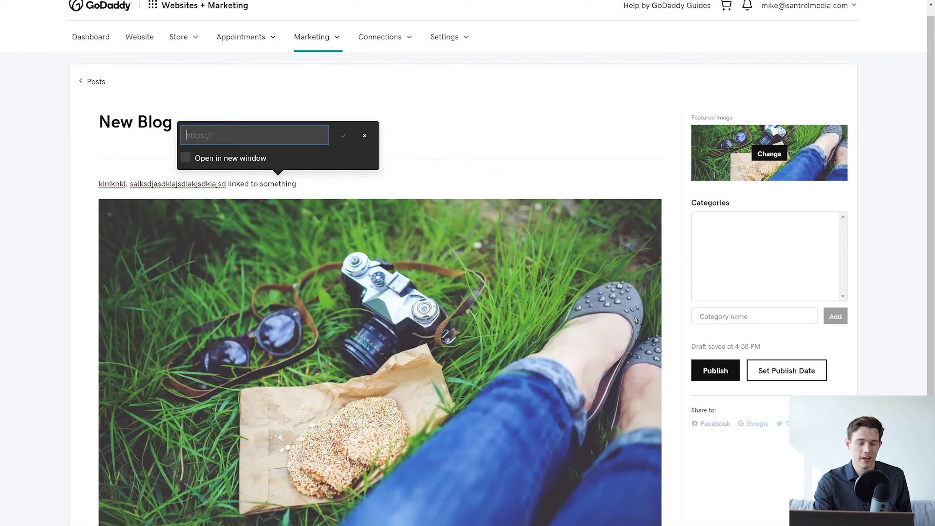
left_click(363, 136)
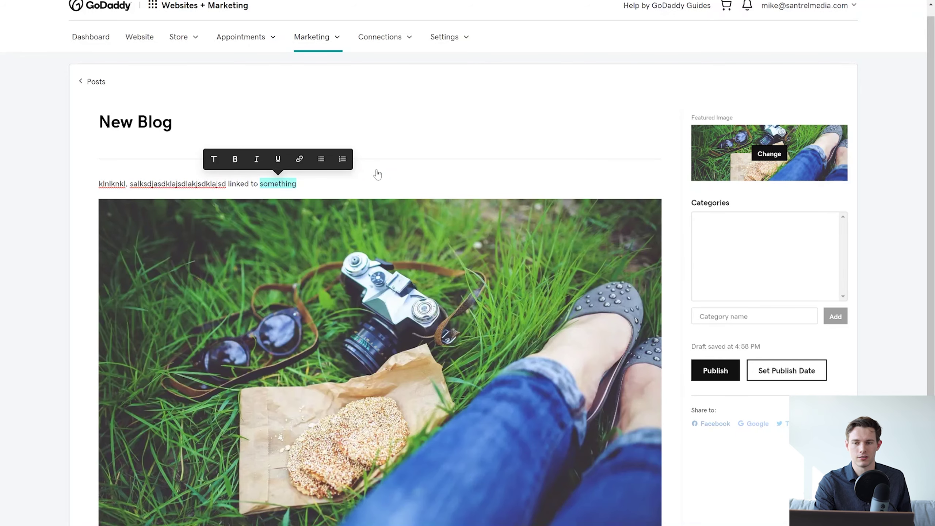
scroll(377, 175, "up", 1)
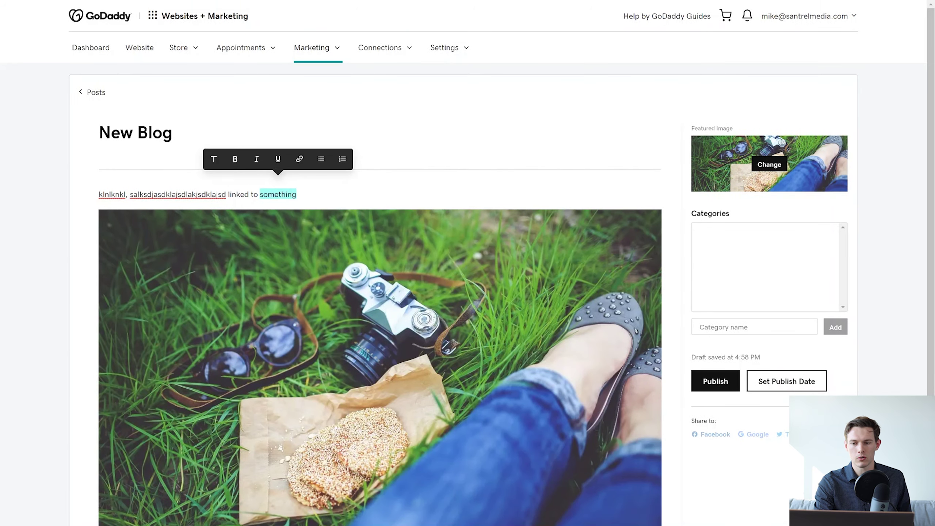
Publish the New Blog post and choose Maybe Later for publishing the whole site.
left_click(715, 383)
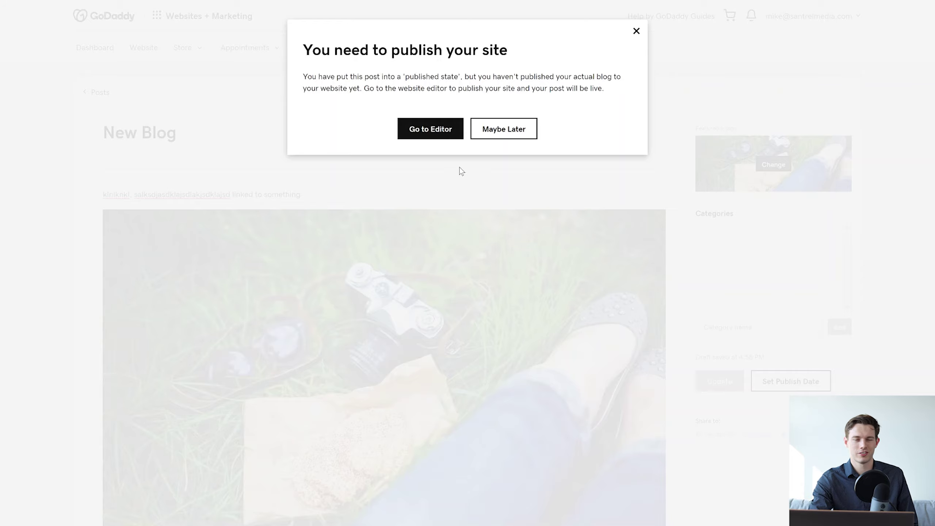
left_click(520, 131)
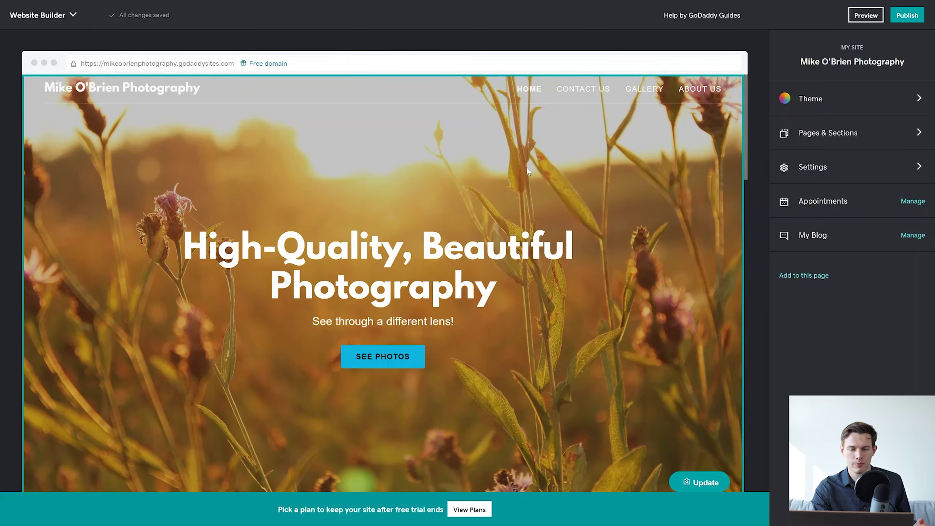
Review the Basic Information and Search Engine Optimization settings, ending back on the settings list.
left_click(822, 169)
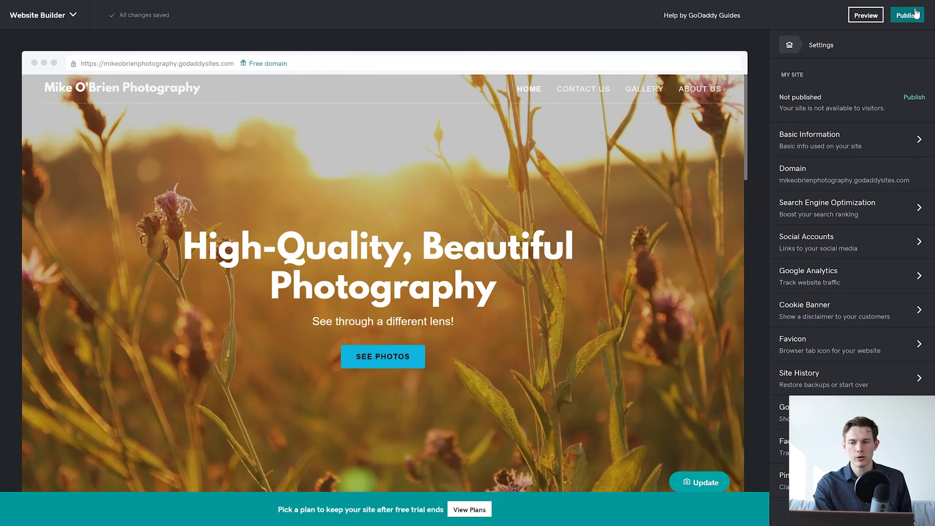
left_click(870, 147)
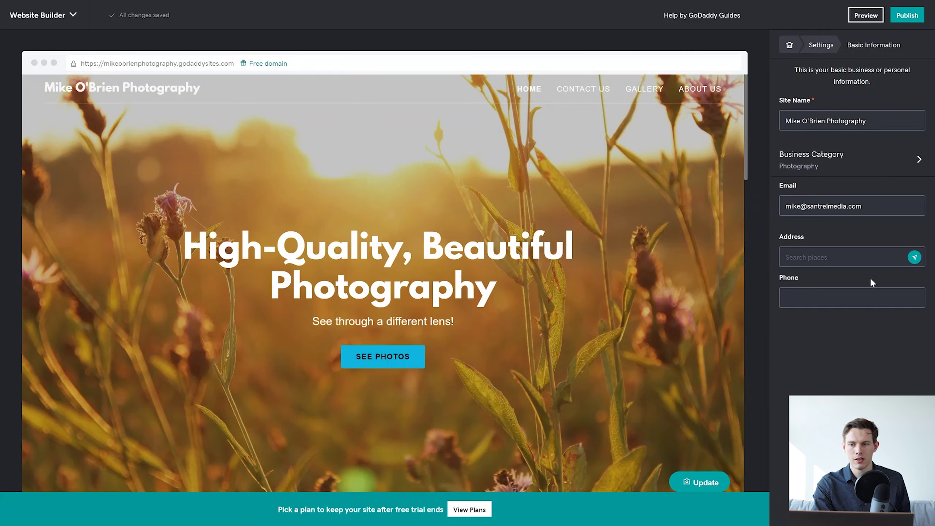
left_click(821, 52)
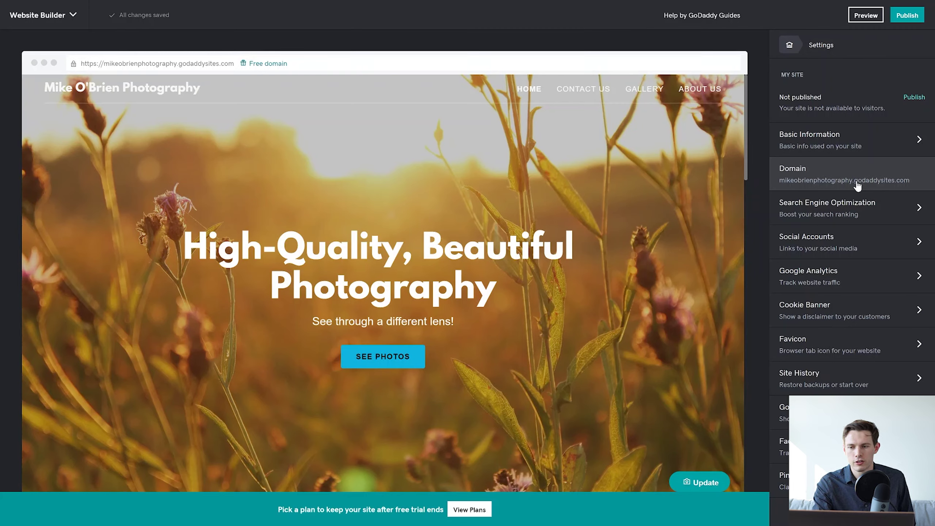
left_click(863, 215)
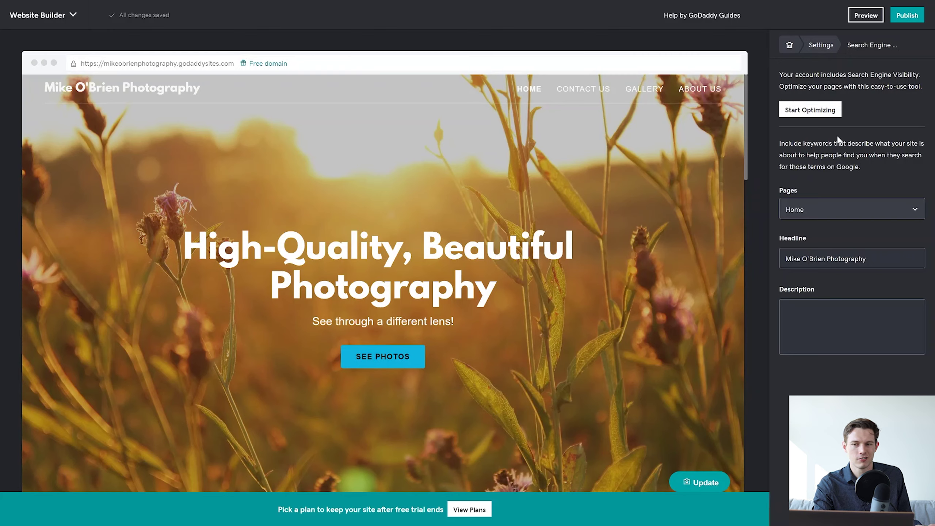
left_click(826, 51)
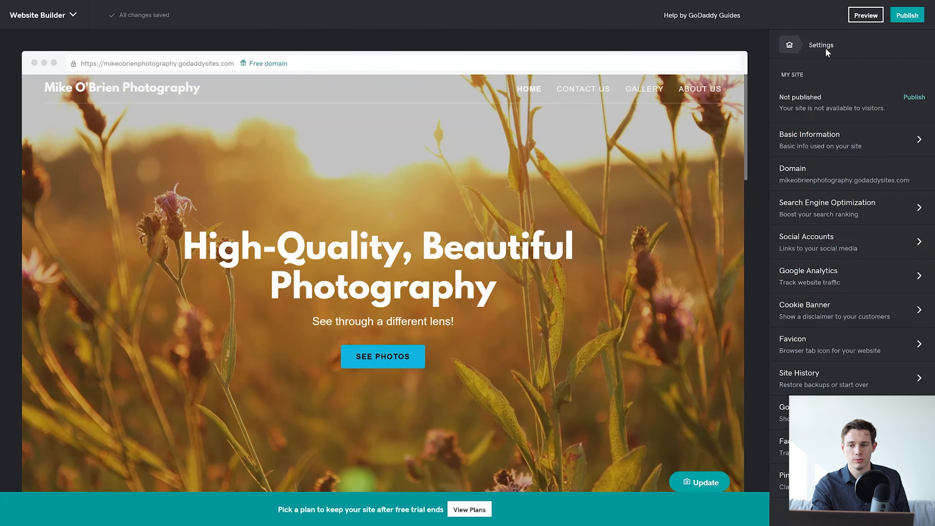
Enter the Instagram profile address under Social Accounts and confirm it with Done.
left_click(873, 254)
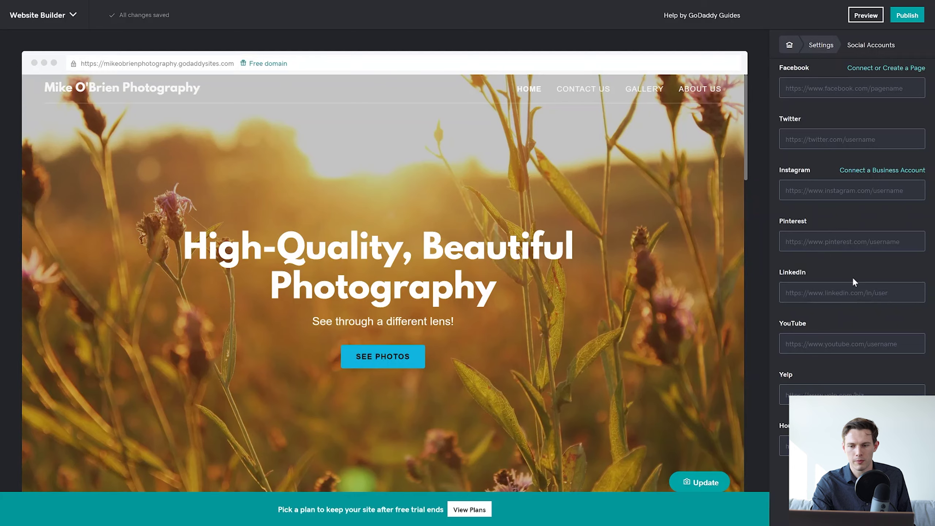
scroll(491, 347, "down", 15)
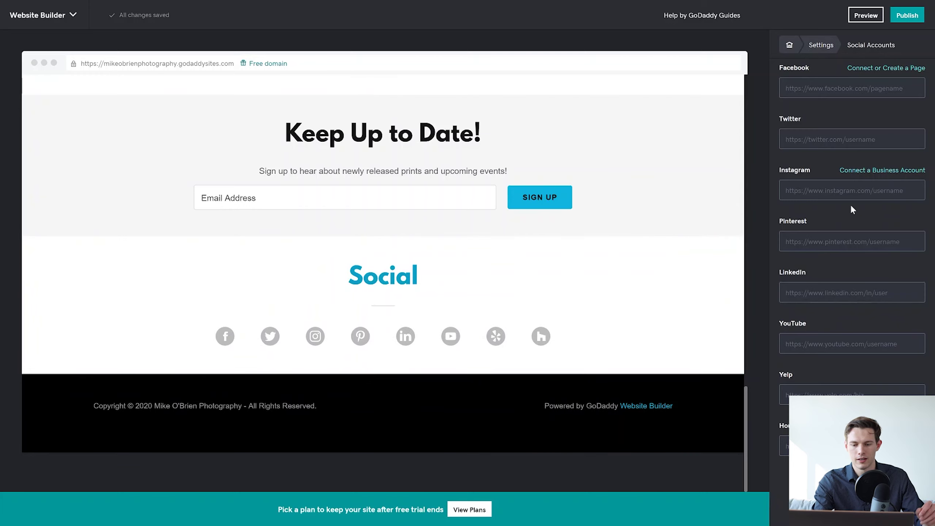
left_click(852, 191)
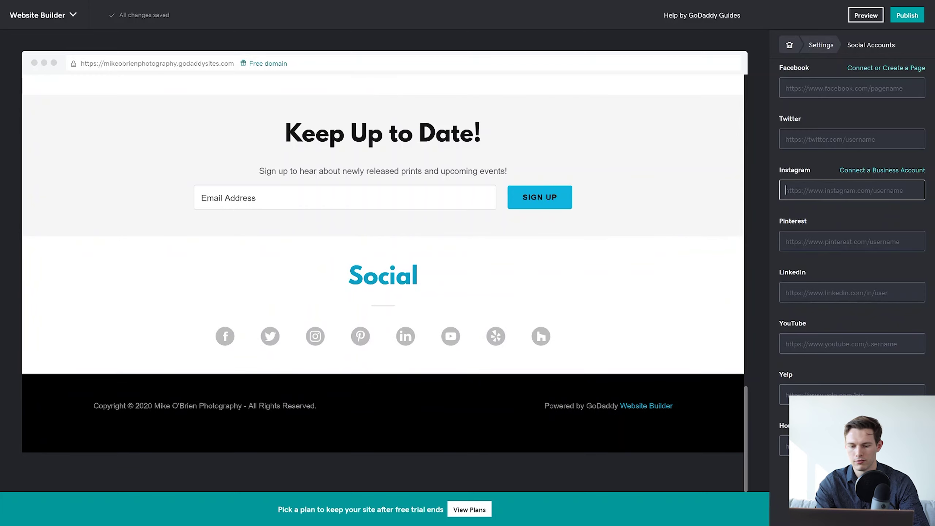
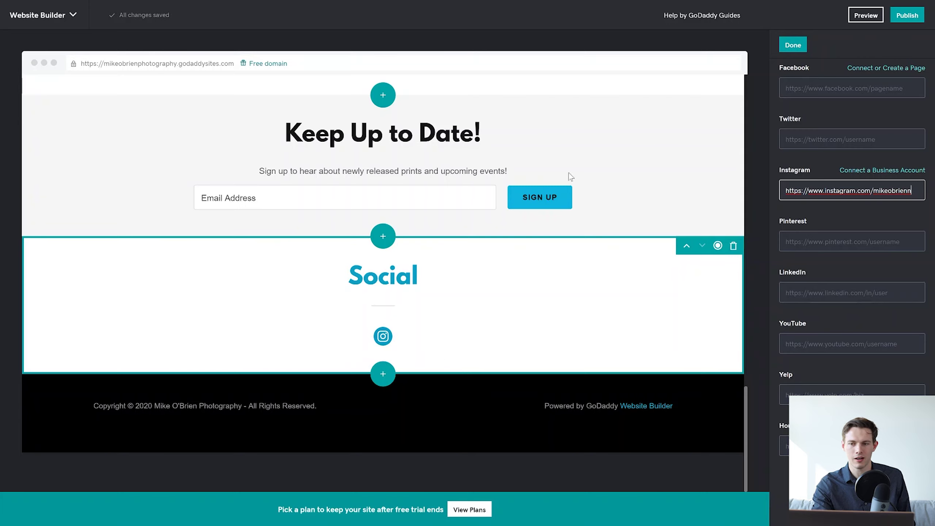
left_click(786, 45)
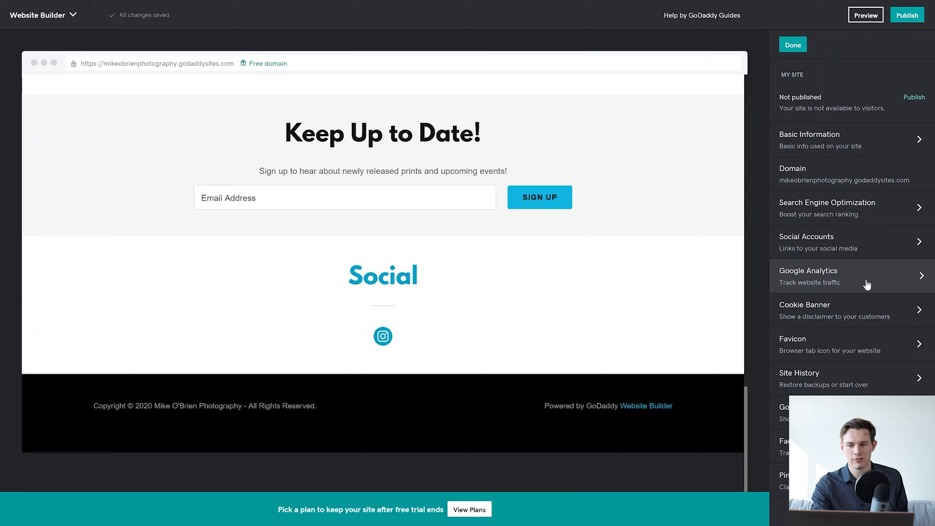
Check the Google Analytics and Favicon settings, exit browser full screen, and return to the settings list.
left_click(867, 284)
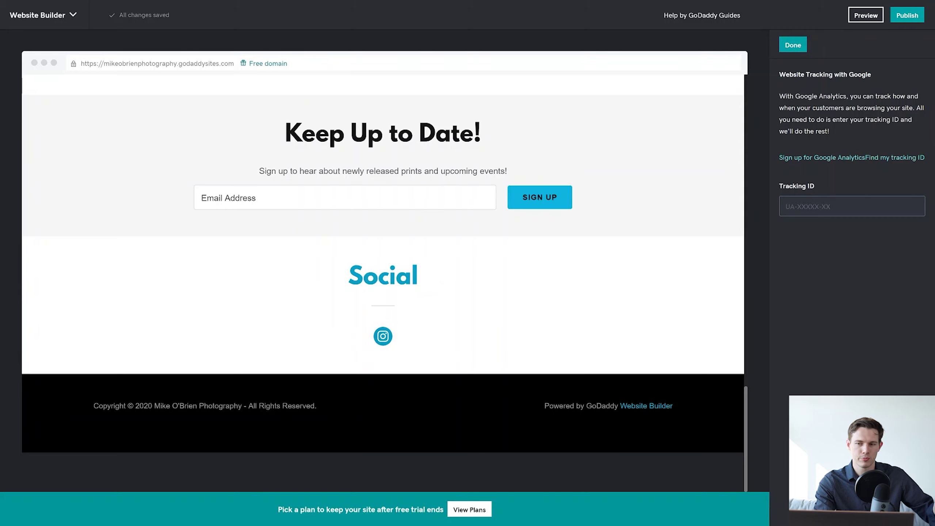
left_click(799, 48)
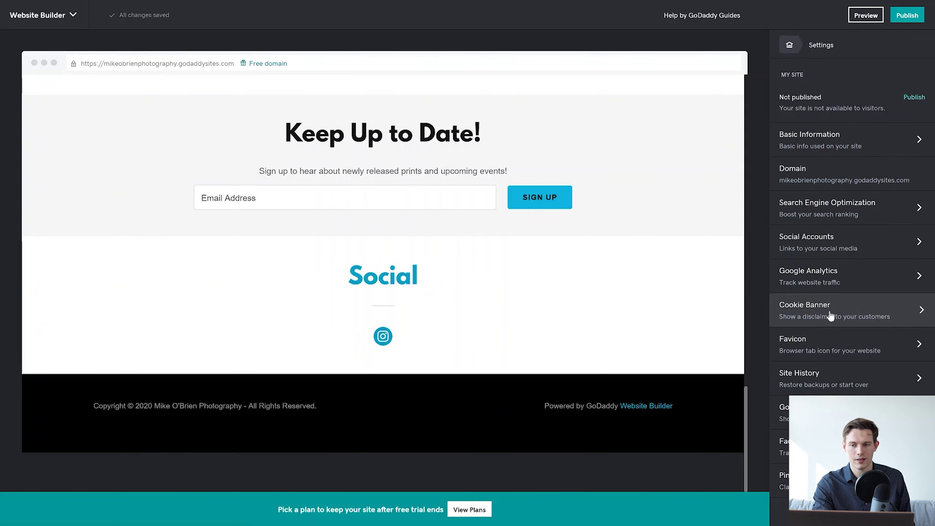
left_click(838, 355)
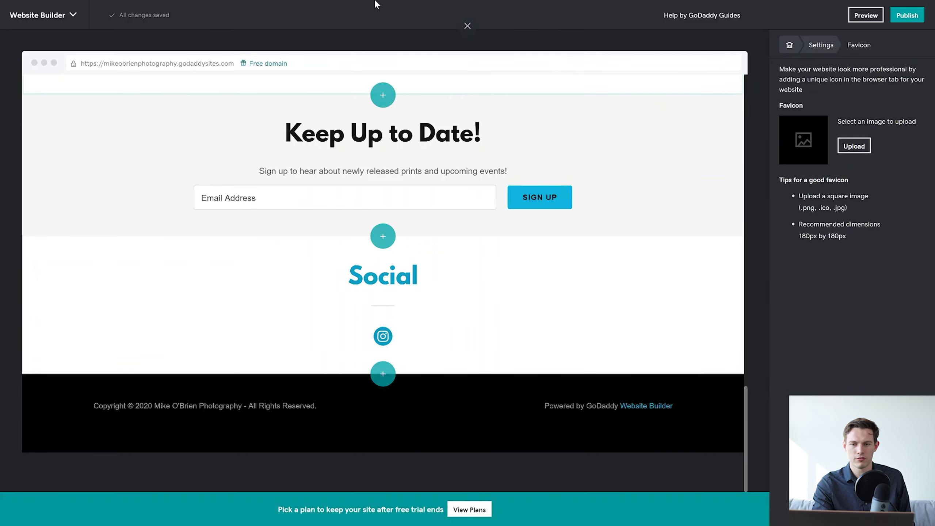
left_click(468, 34)
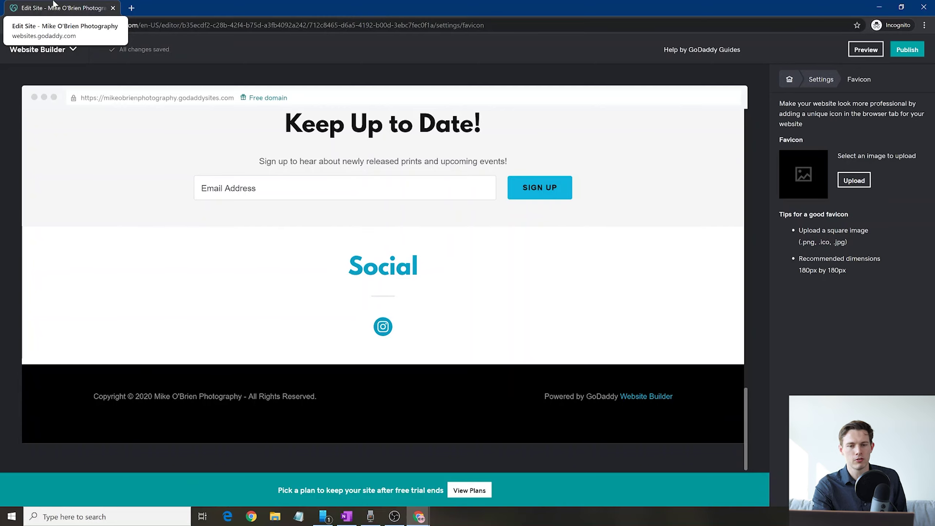
left_click(854, 181)
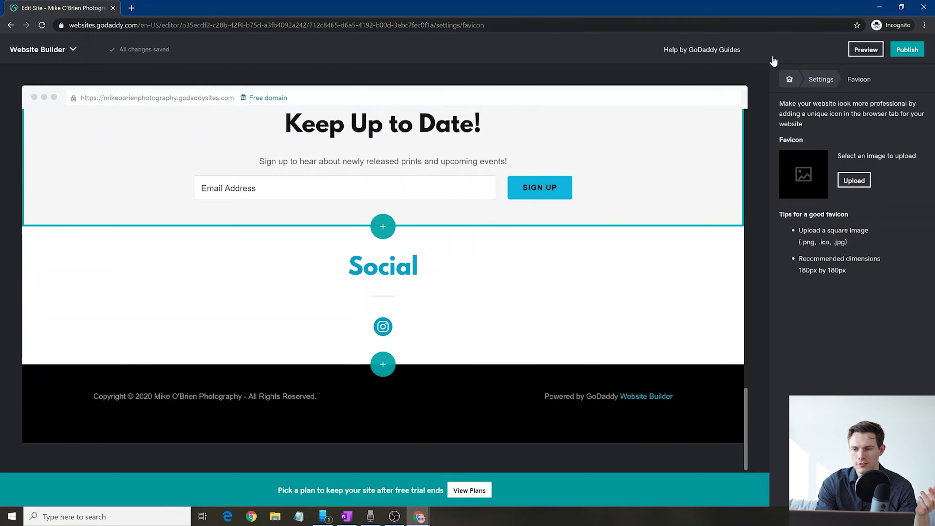
left_click(822, 81)
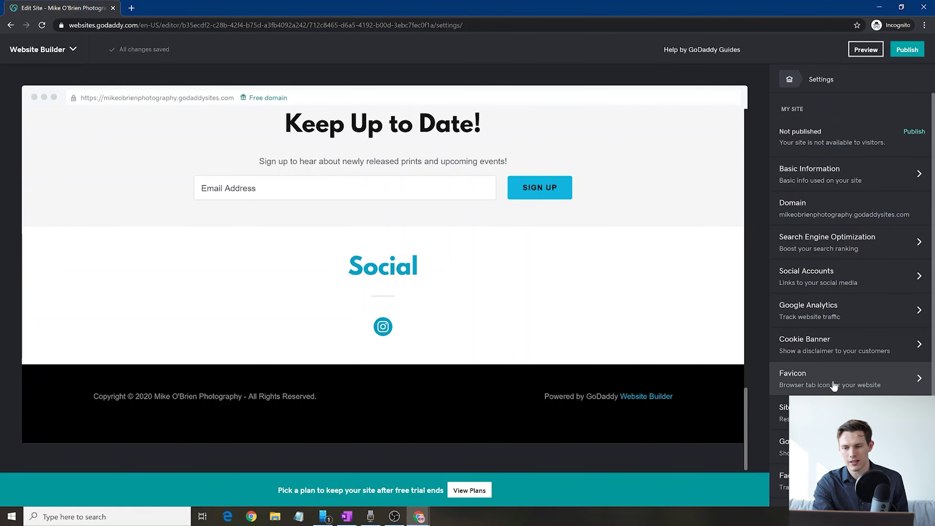
Leave the site settings through the breadcrumb home icon to reach the My Site menu.
scroll(833, 385, "down", 1)
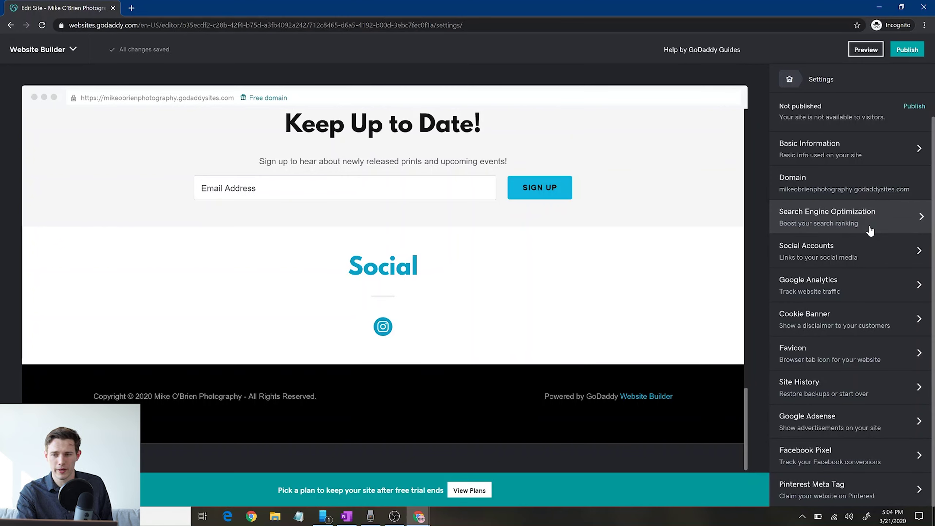
left_click_drag(789, 89, 797, 80)
left_click(796, 79)
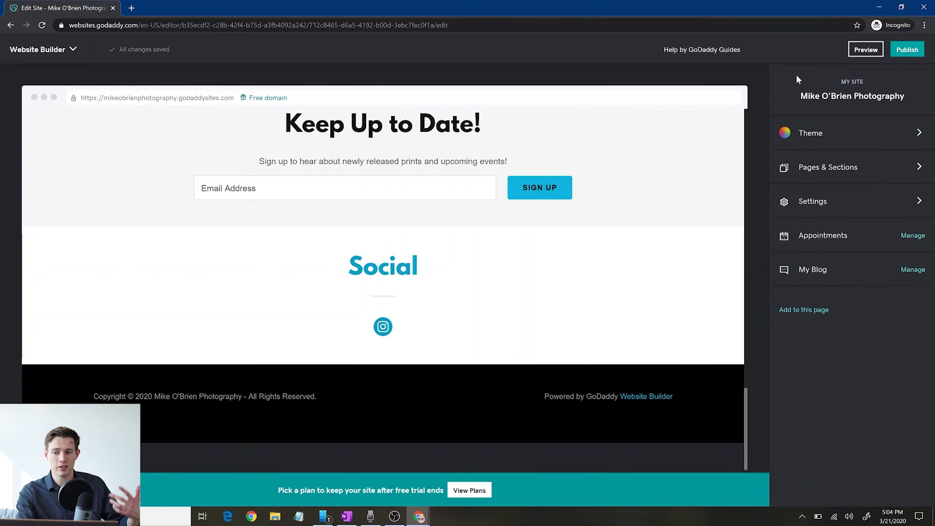
scroll(628, 228, "up", 15)
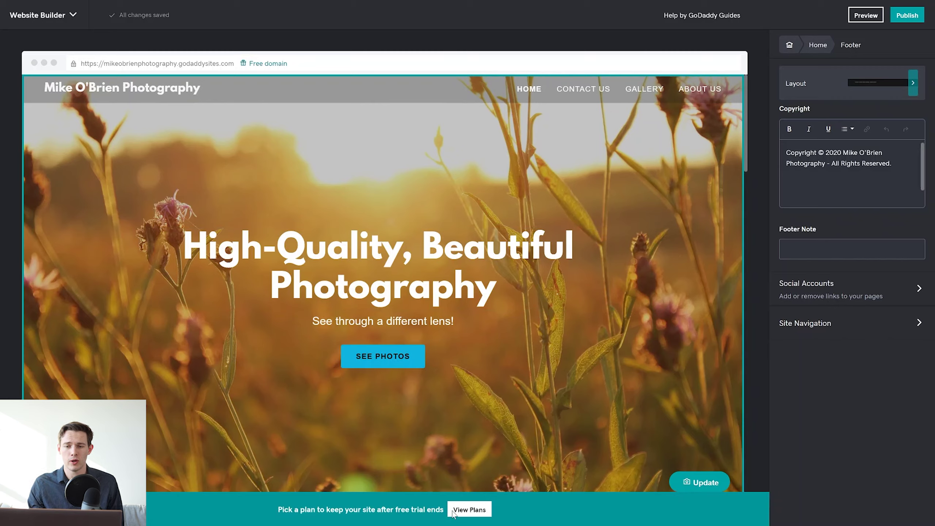
Open the plan pricing page and compare monthly and annual billing, ending on annual ($8–$20/month).
left_click(480, 514)
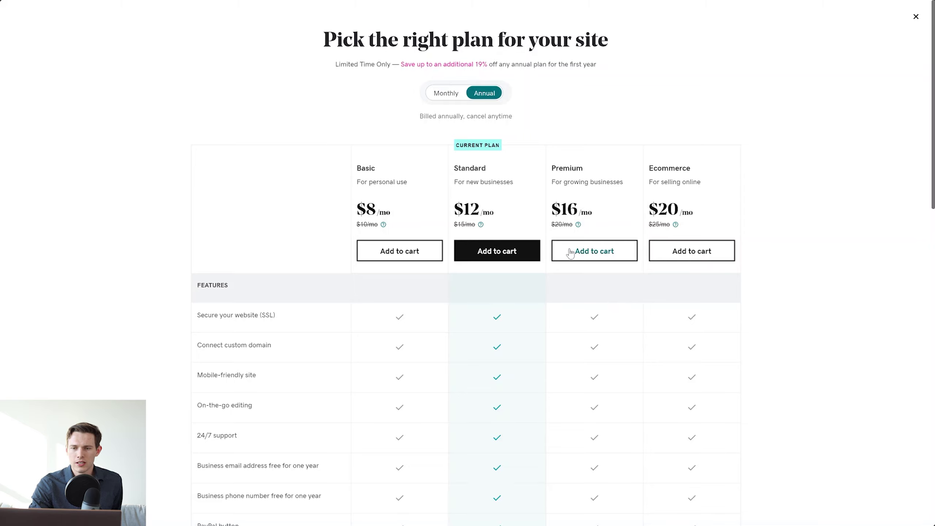
left_click(451, 96)
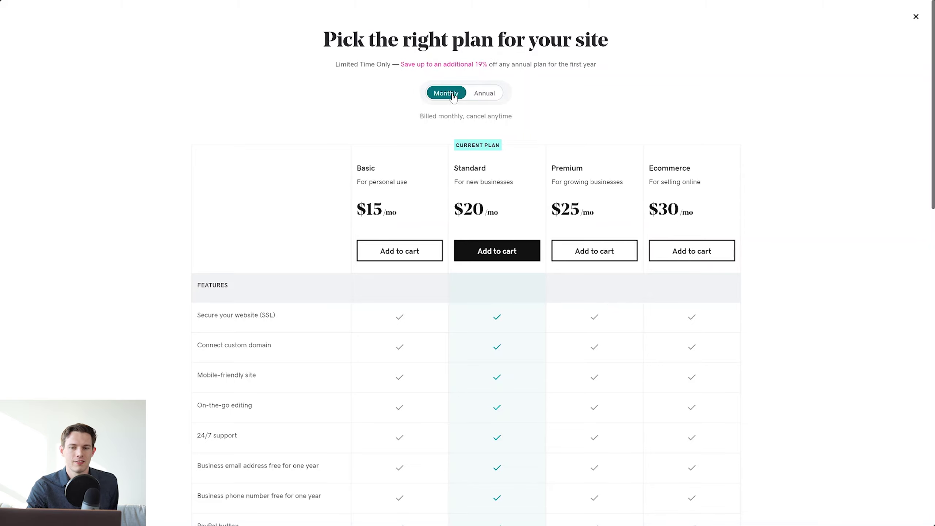
left_click(479, 96)
left_click(453, 96)
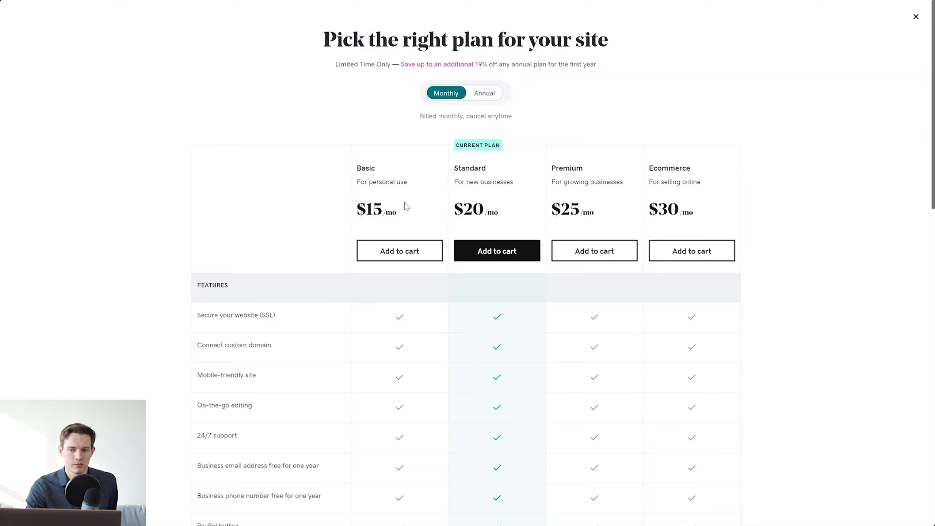
left_click(480, 96)
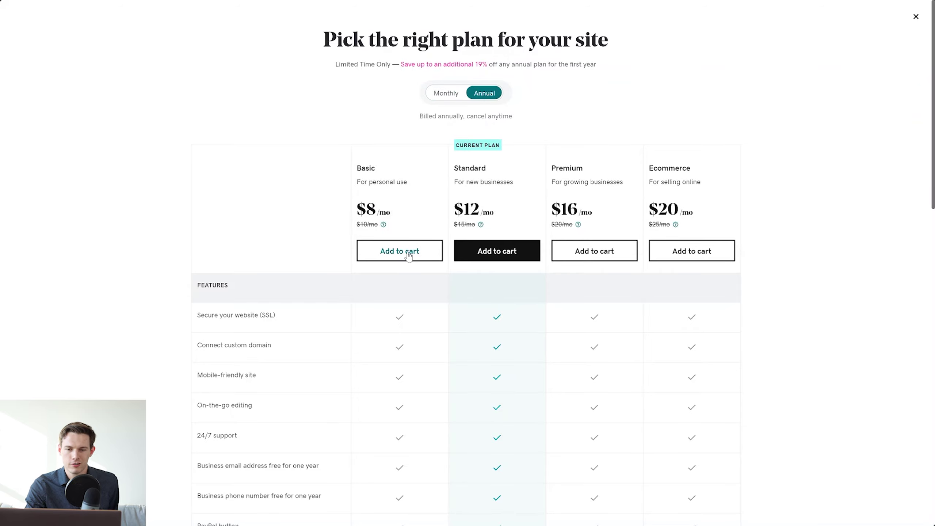
scroll(409, 254, "down", 3)
scroll(409, 257, "down", 1)
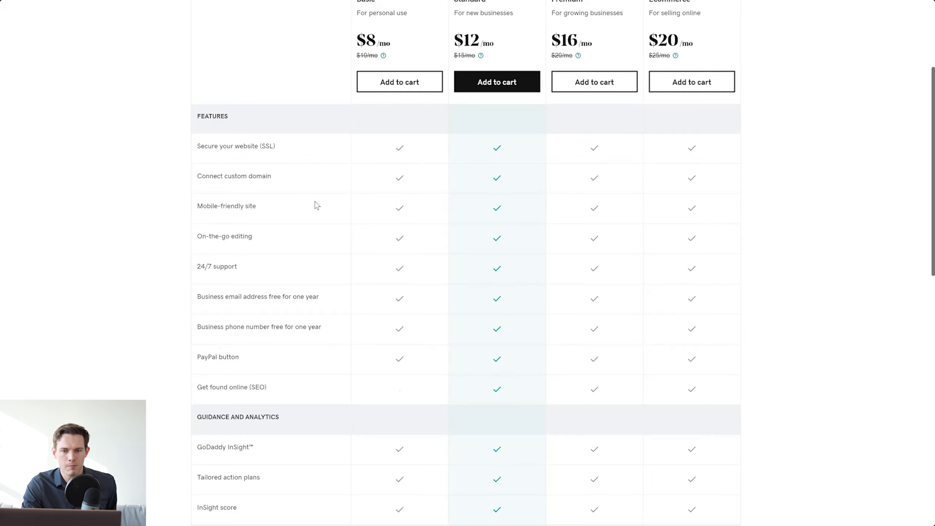
scroll(316, 205, "down", 2)
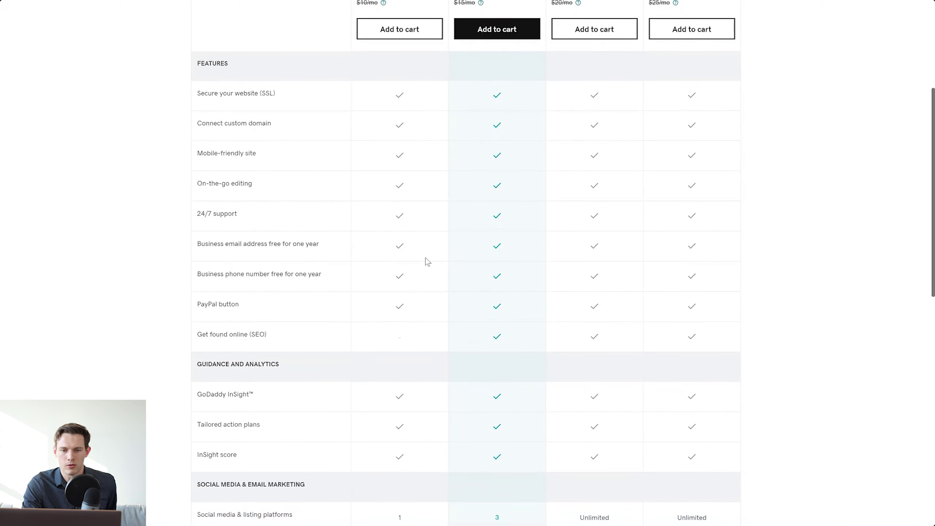
scroll(426, 260, "down", 5)
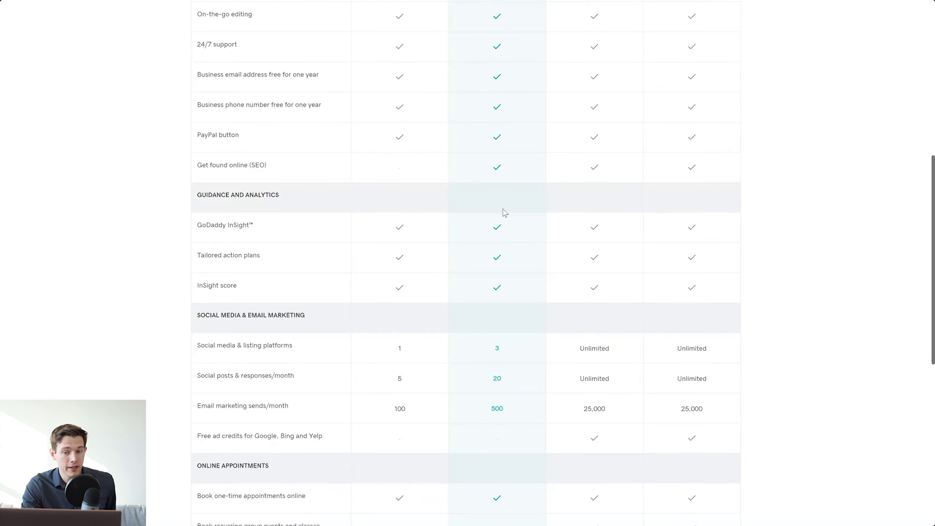
scroll(503, 210, "up", 1)
scroll(502, 209, "up", 8)
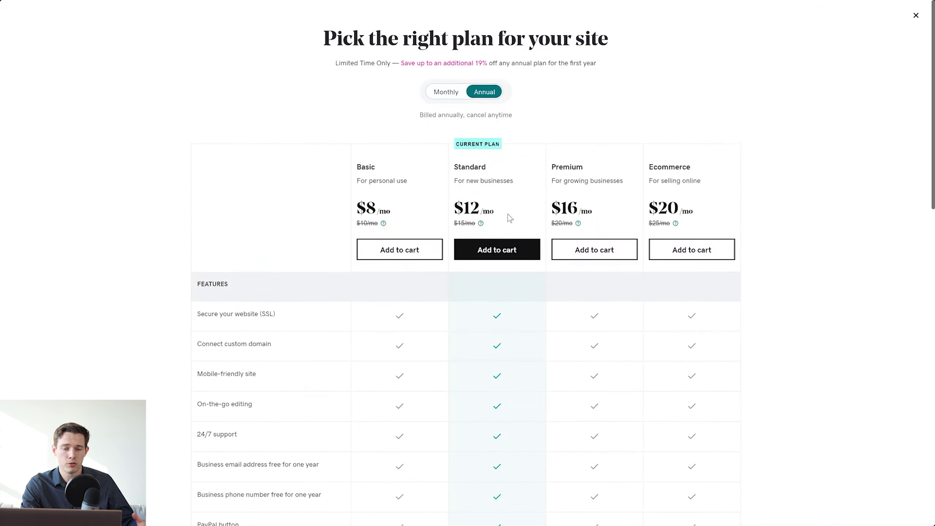
scroll(508, 215, "down", 13)
scroll(507, 215, "up", 1)
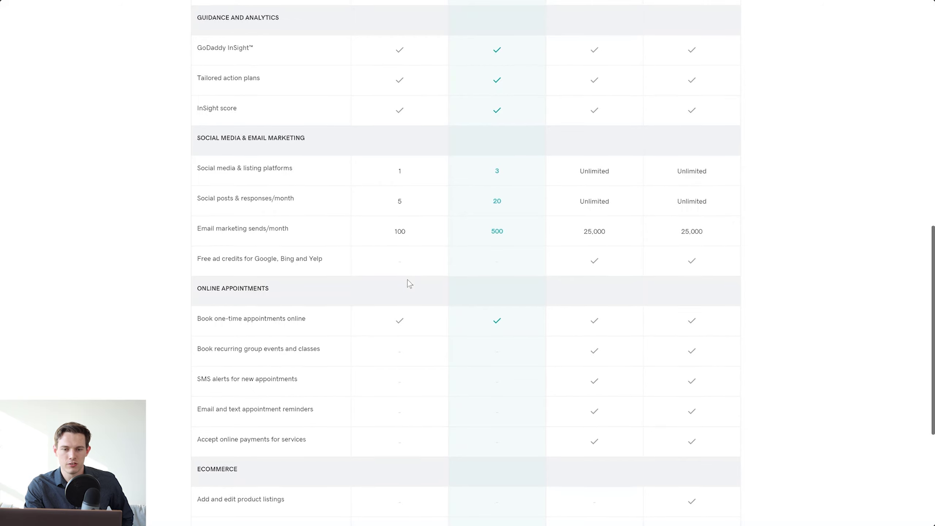
scroll(408, 280, "down", 2)
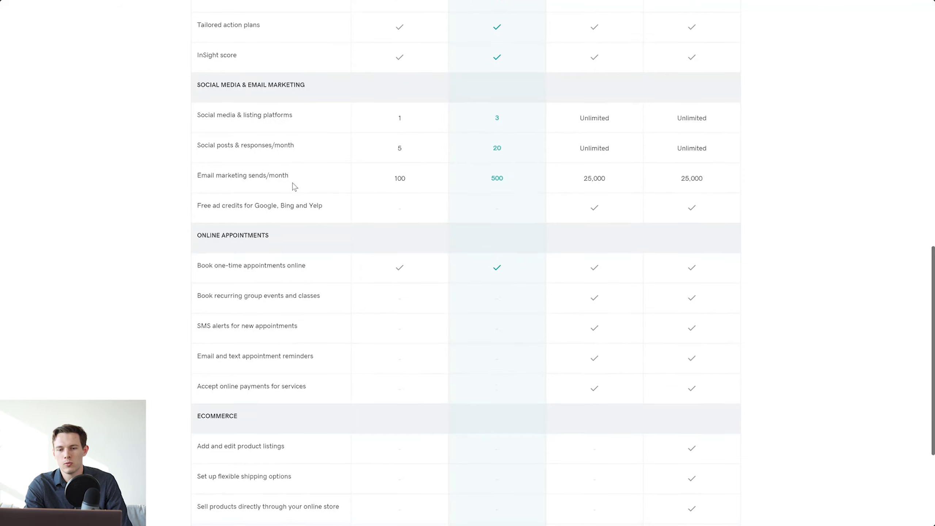
scroll(294, 188, "down", 5)
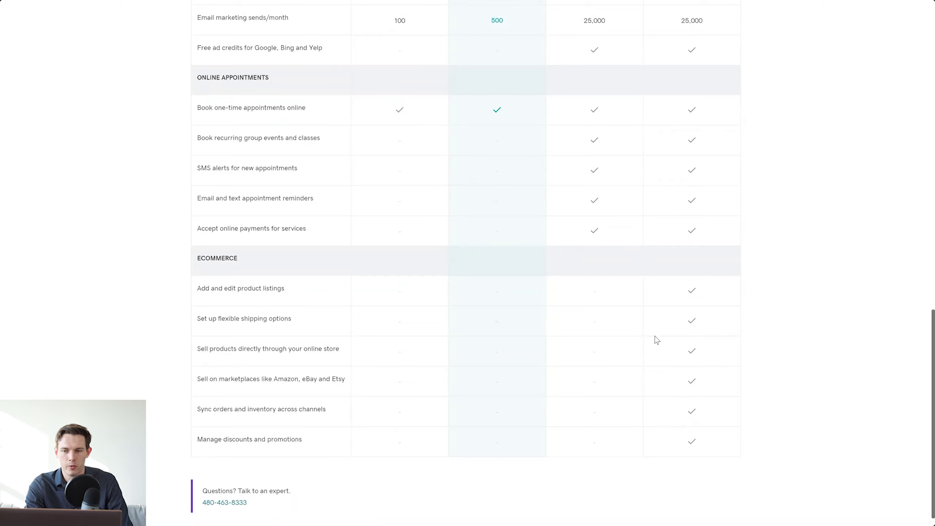
scroll(697, 339, "up", 20)
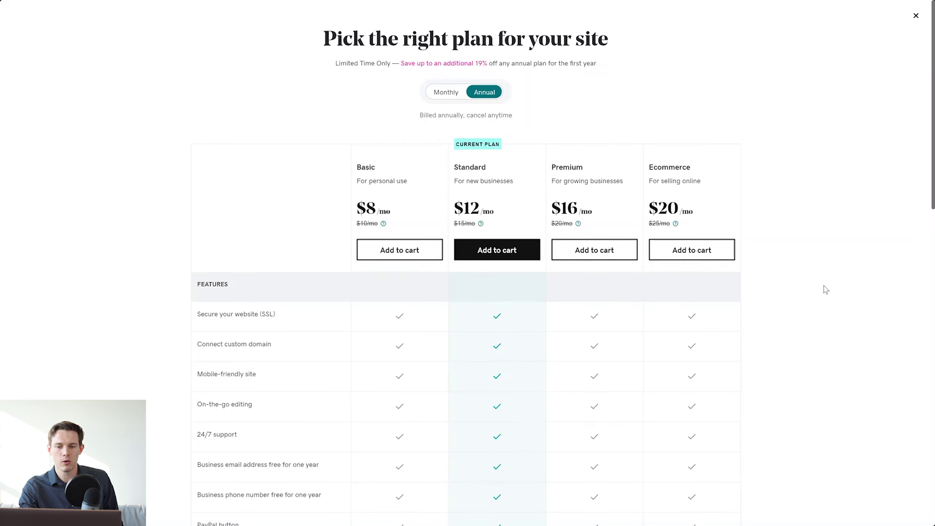
scroll(824, 285, "down", 10)
Return to the site editor with the browser back in full screen.
scroll(824, 285, "up", 10)
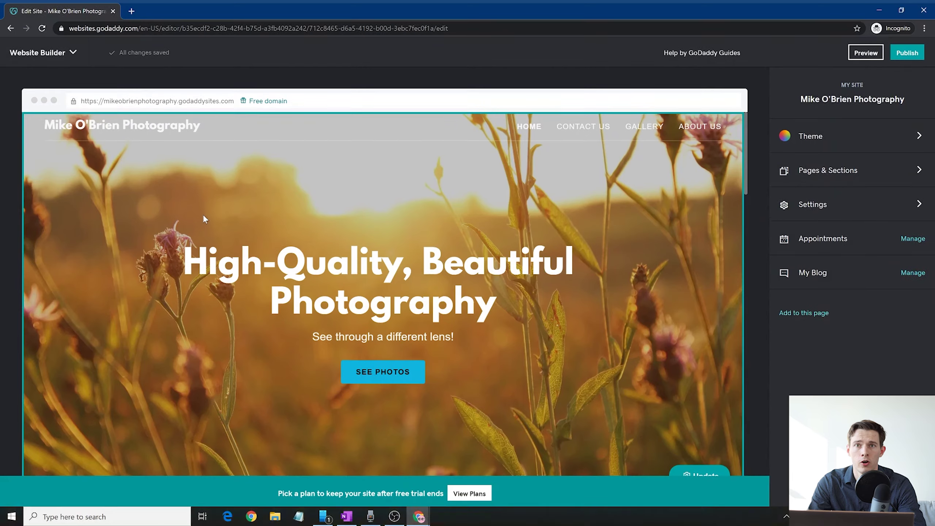
key("F11")
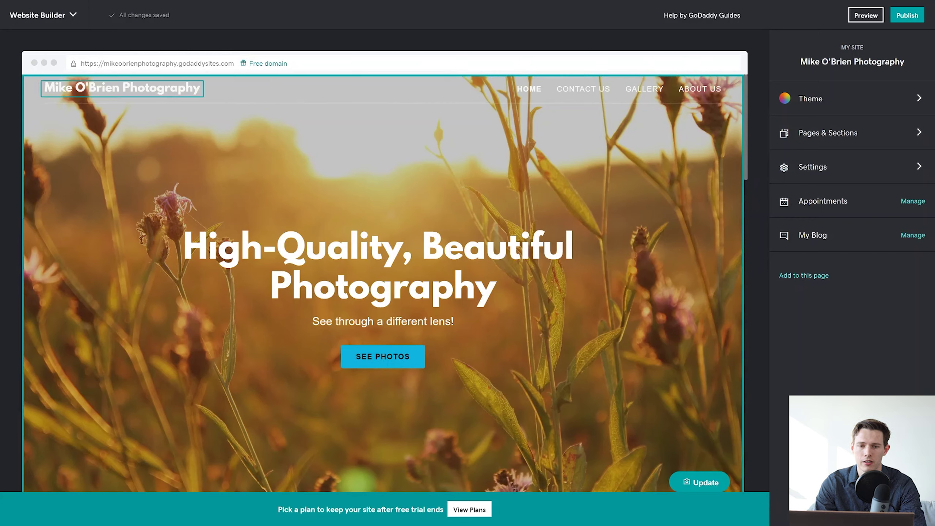
Open the header's text logo settings from the site title and select the logo text.
left_click(164, 89)
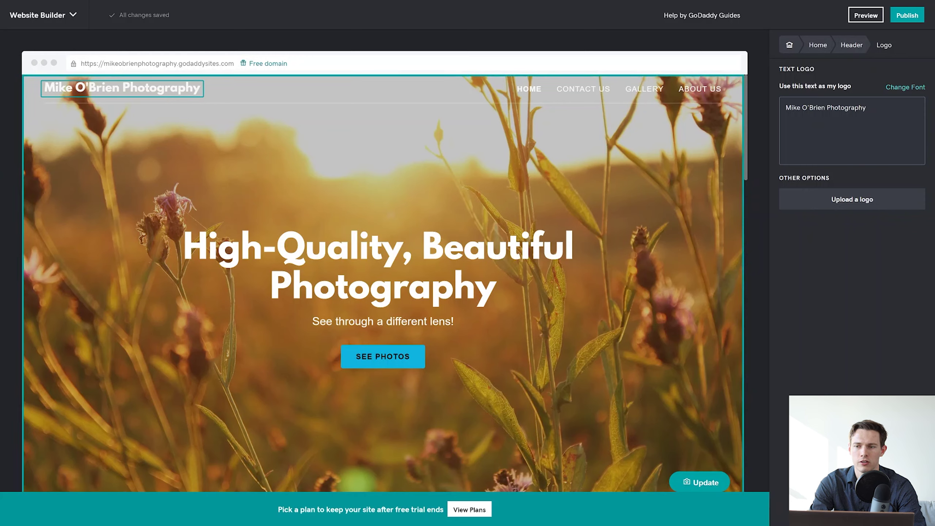
left_click_drag(44, 88, 228, 97)
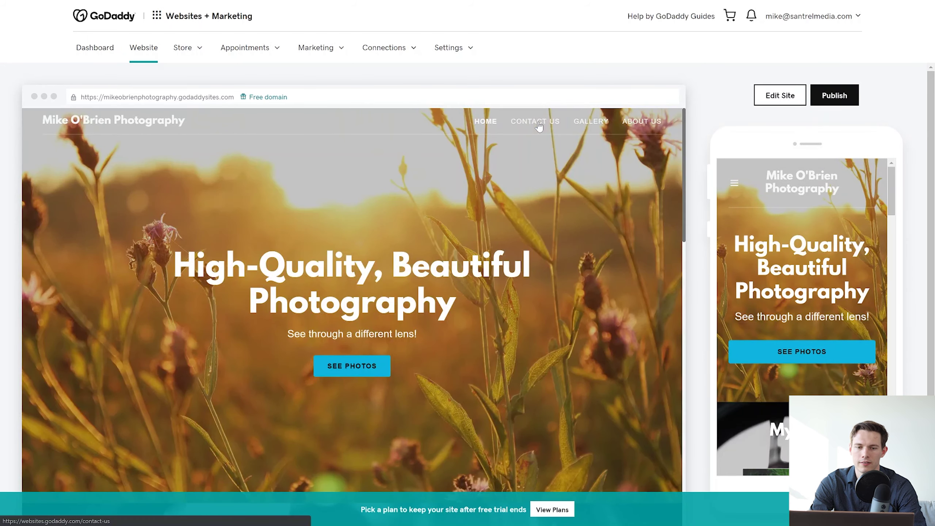
Preview the Contact Us page, return the preview to Home, and reopen the site in the editor.
left_click(538, 122)
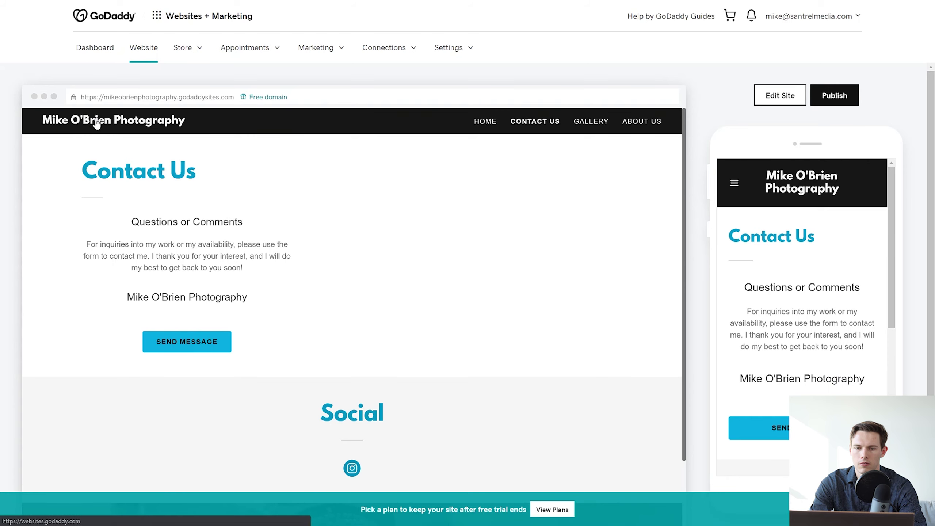
left_click(97, 123)
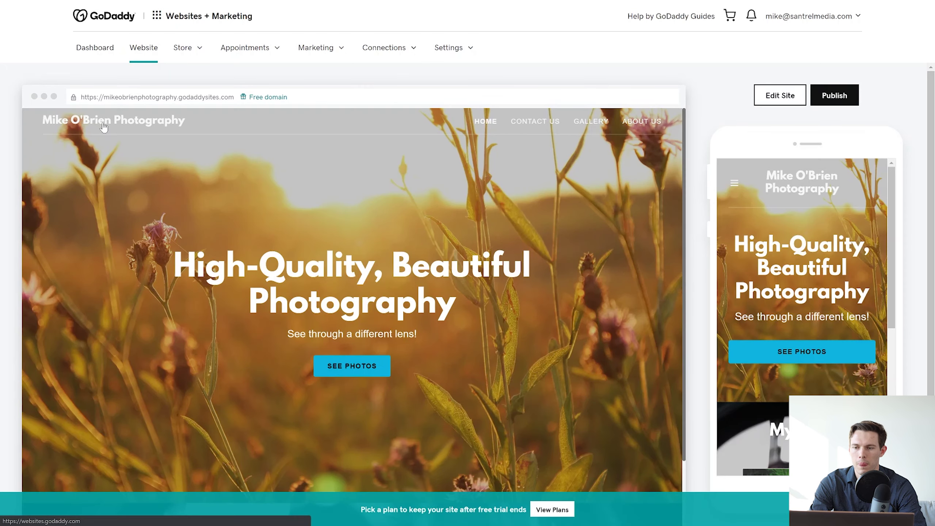
left_click(778, 98)
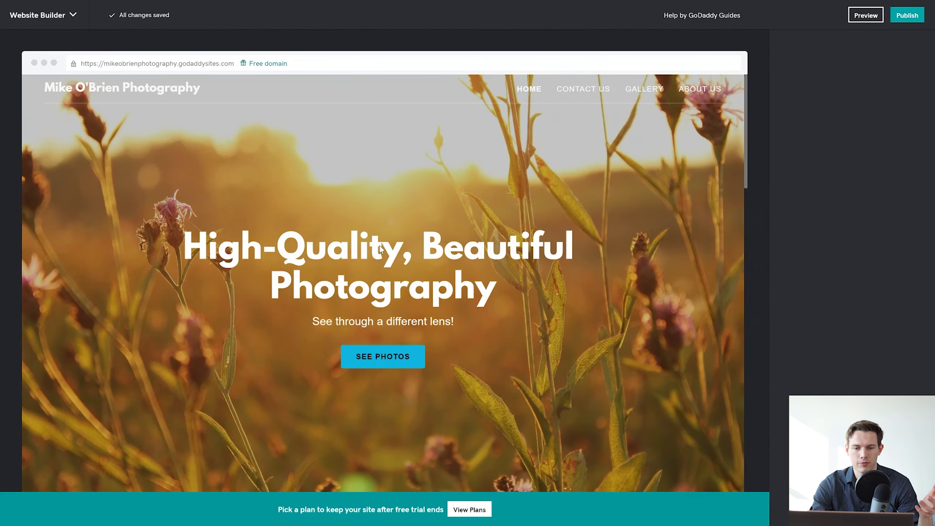
Open the Home page header's settings and review its cover photo, centred alignment and navigation background.
scroll(383, 284, "down", 2)
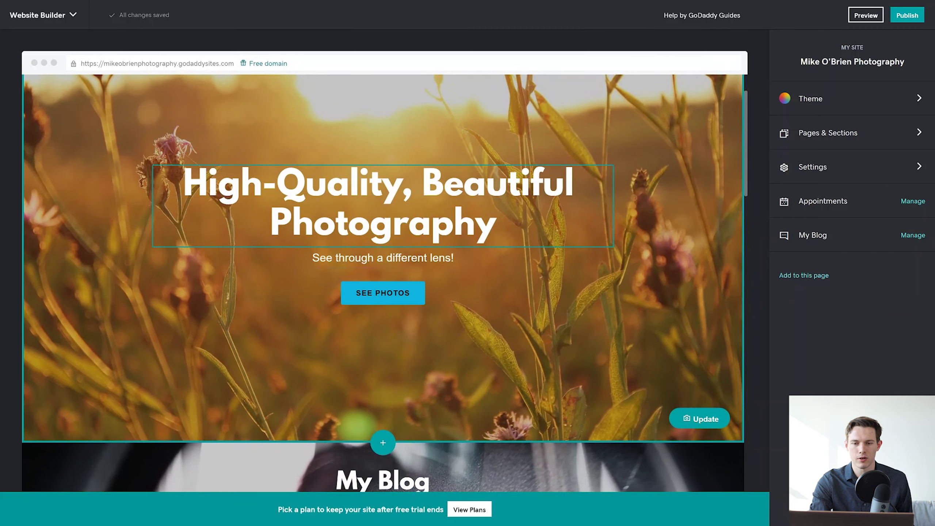
left_click(369, 186)
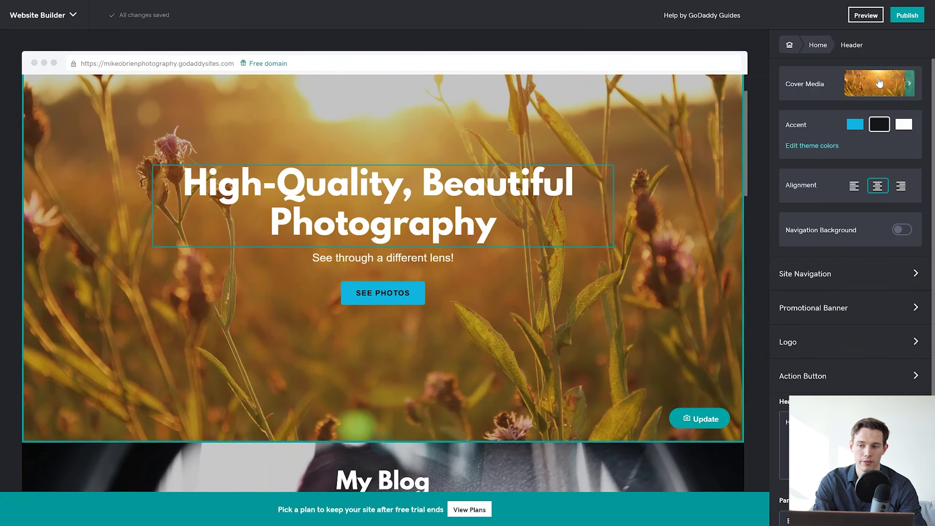
scroll(662, 257, "up", 2)
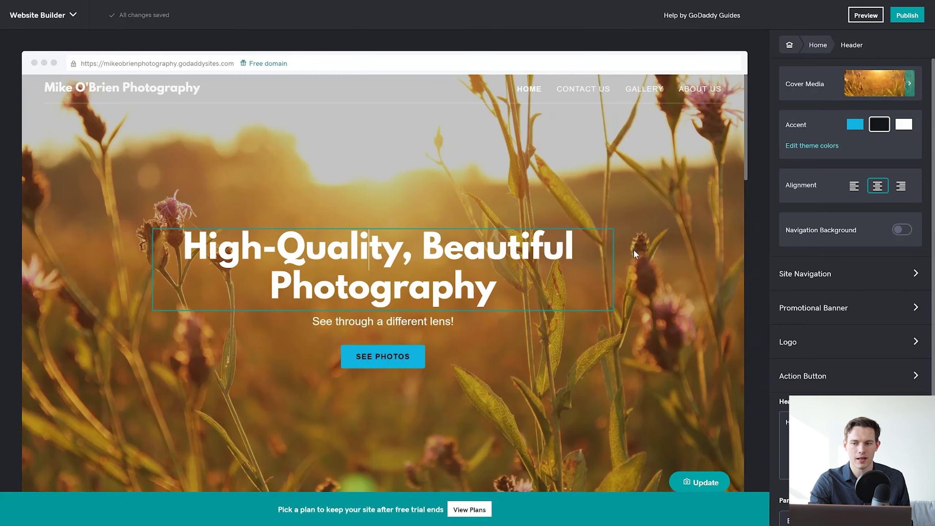
scroll(633, 249, "down", 4)
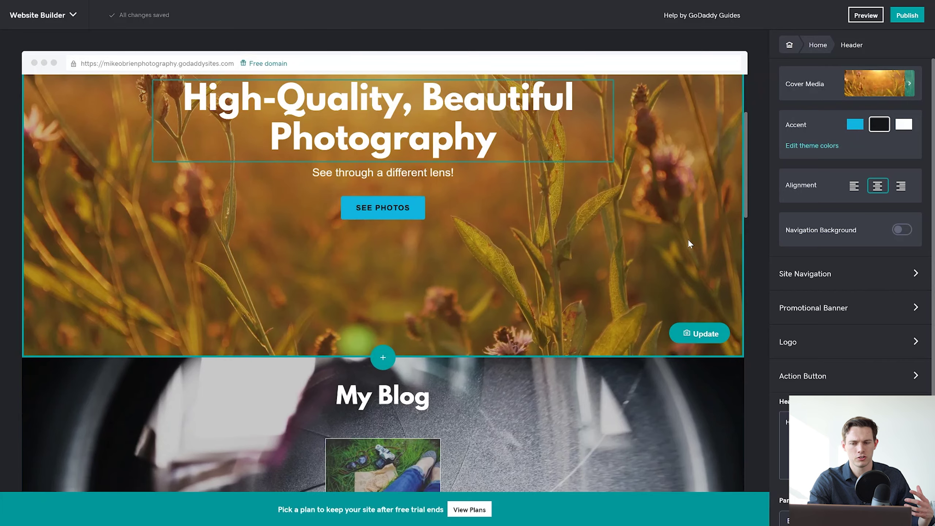
scroll(688, 240, "up", 4)
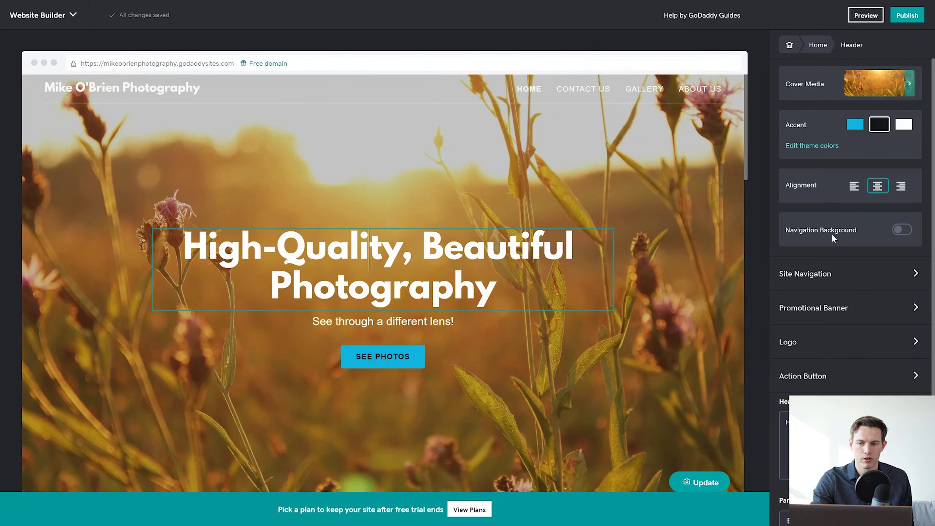
Switch on the header's navigation background, check Site Navigation, and return to the section list.
left_click(901, 232)
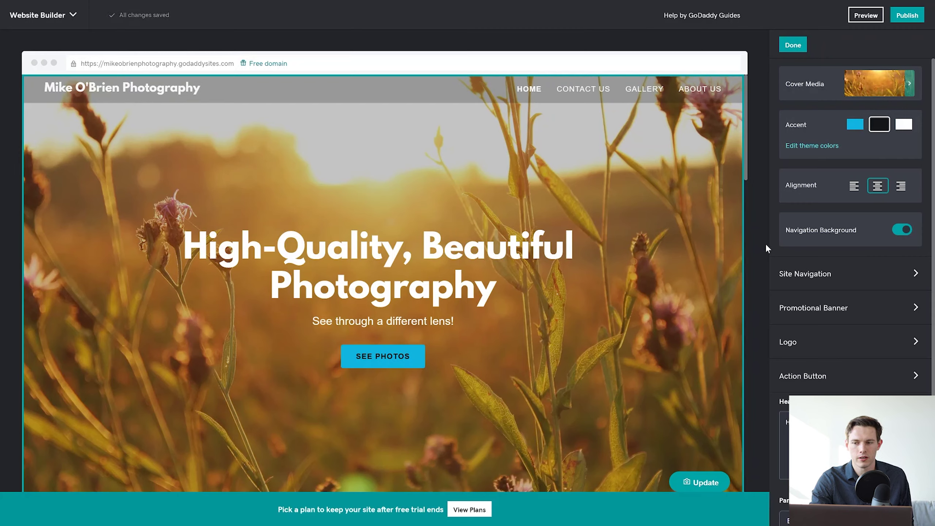
scroll(832, 274, "down", 3)
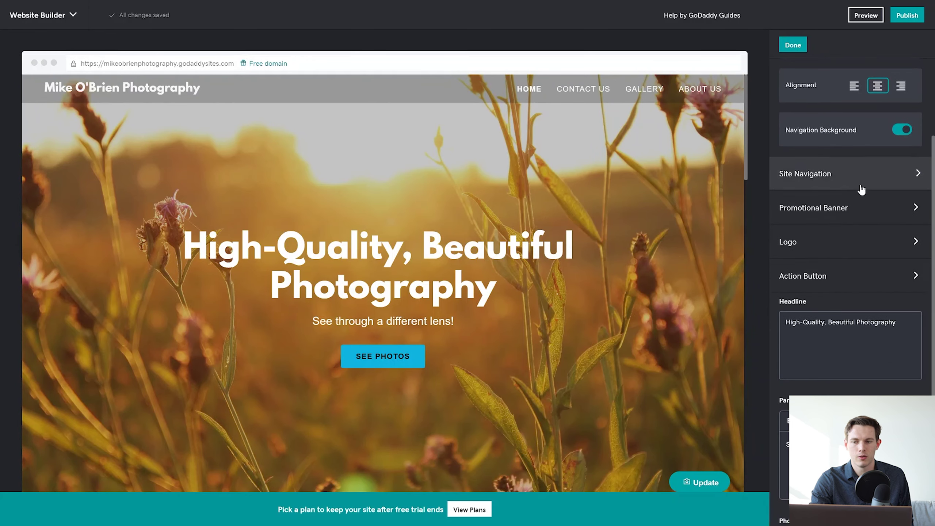
left_click(788, 174)
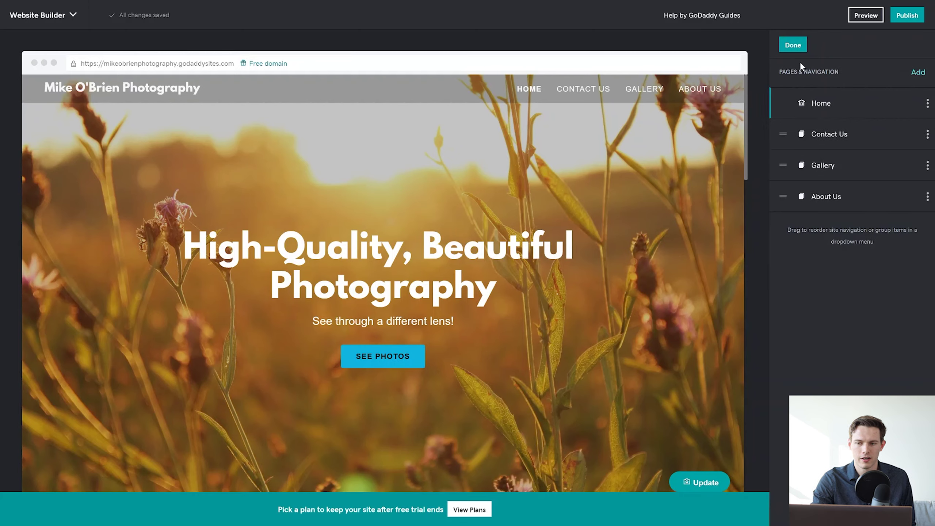
left_click(792, 45)
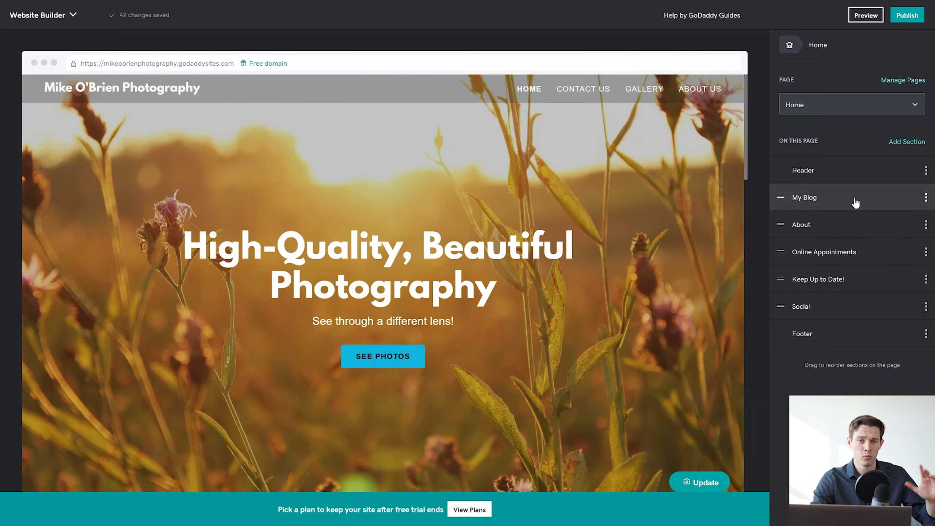
Reopen the header settings and try the Free Shipping promotional banner, leaving it switched off.
left_click(790, 45)
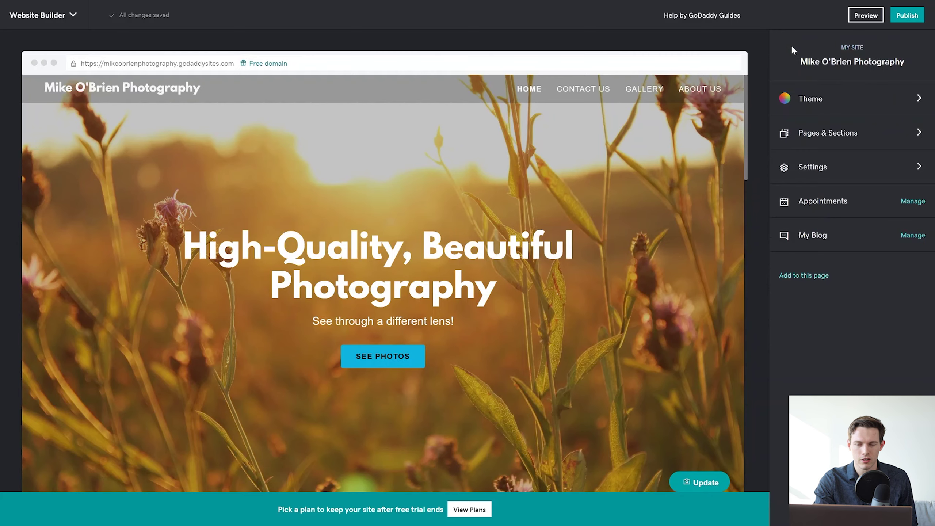
left_click(525, 251)
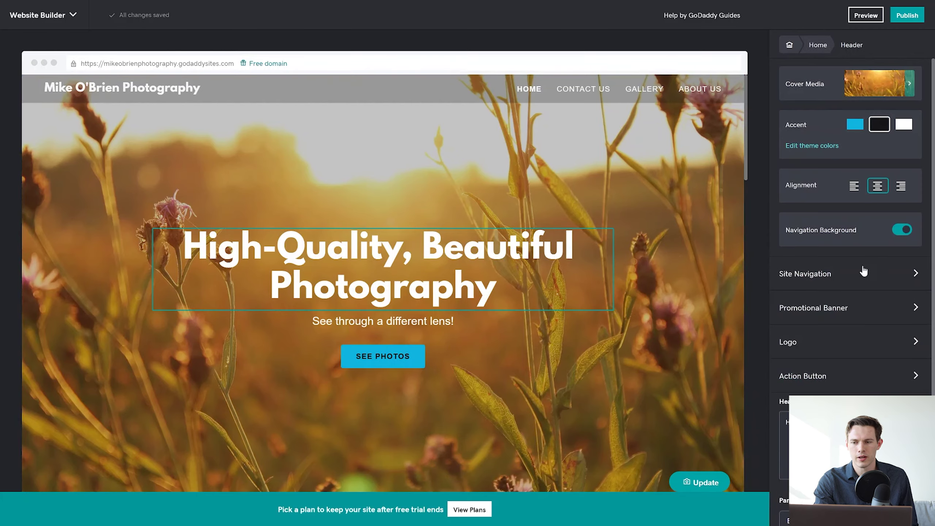
scroll(850, 305, "down", 3)
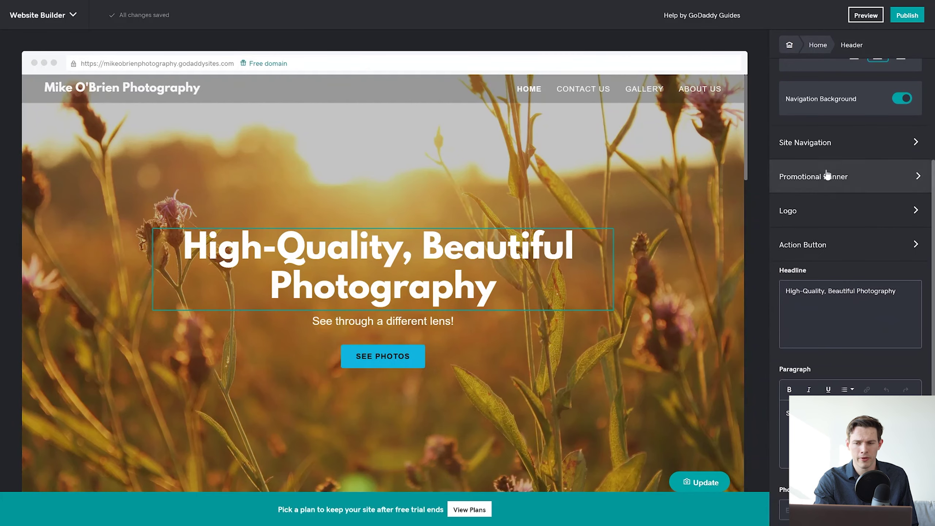
left_click(825, 177)
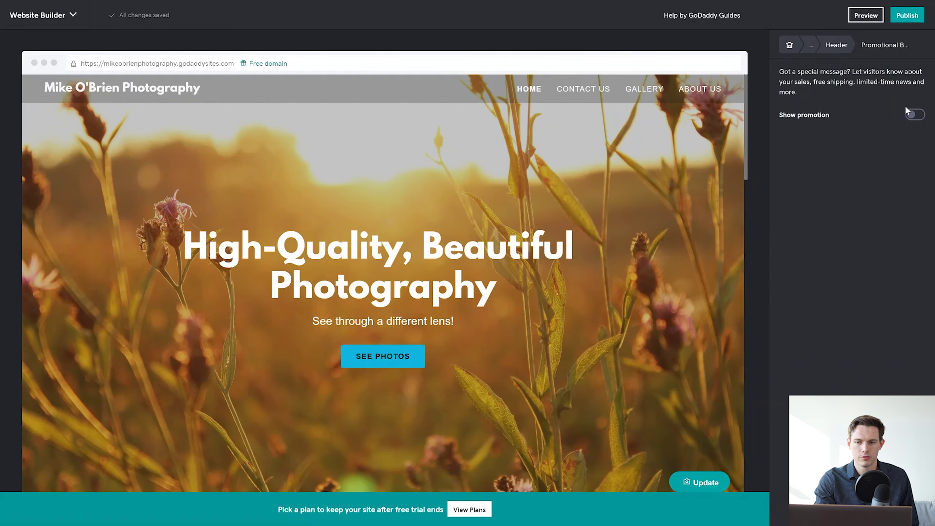
left_click(913, 116)
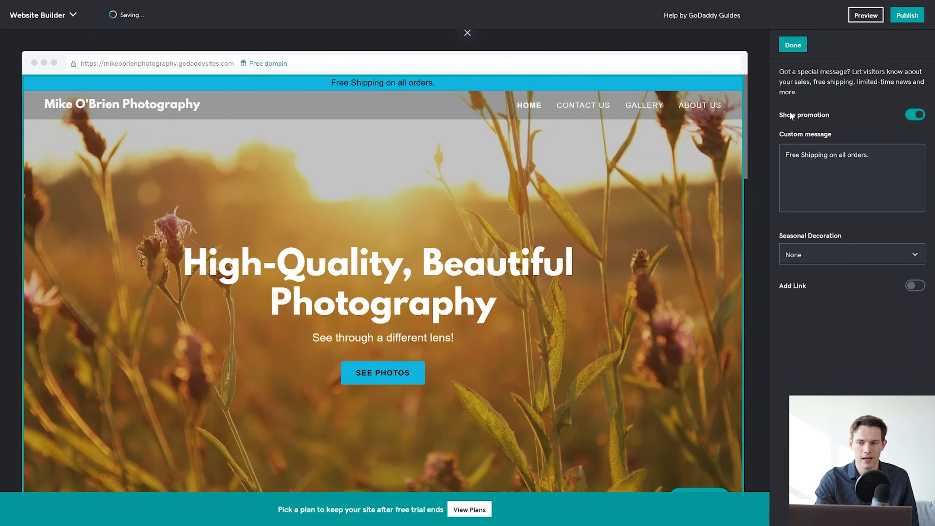
left_click(912, 117)
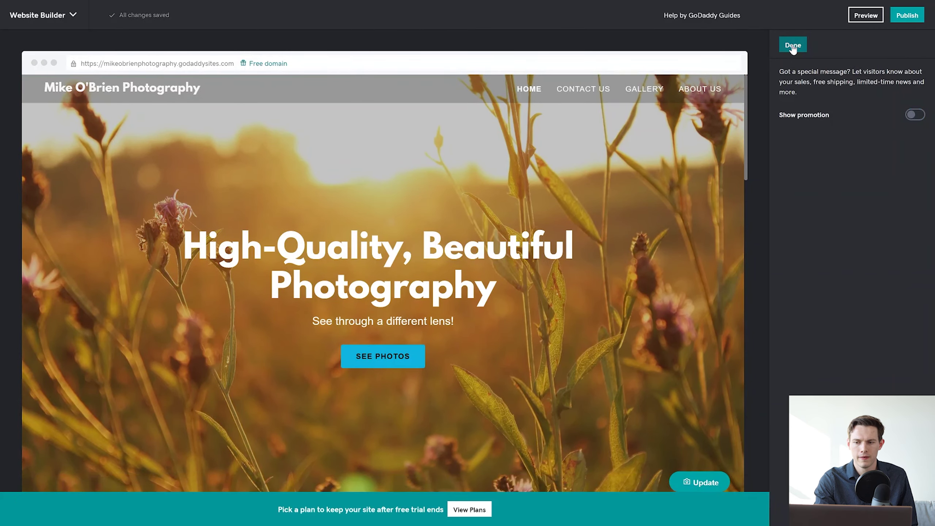
left_click(793, 46)
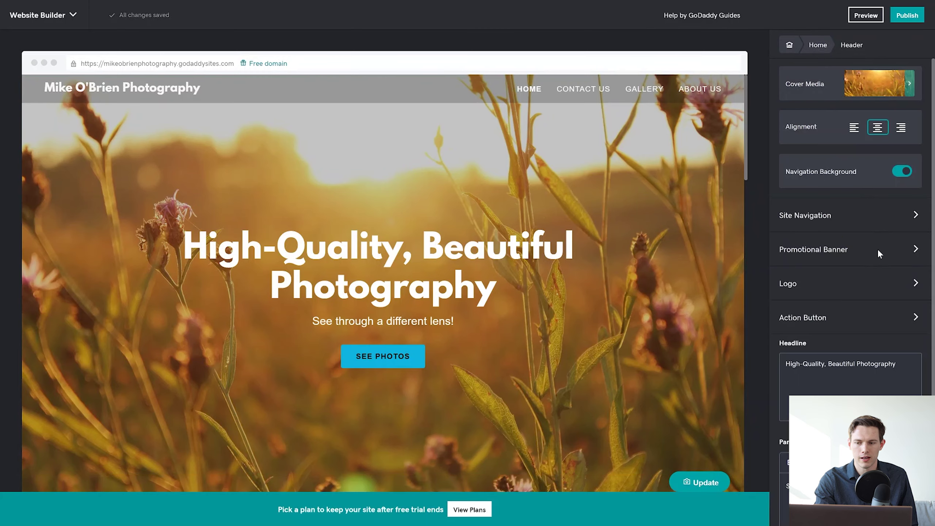
scroll(836, 338, "down", 2)
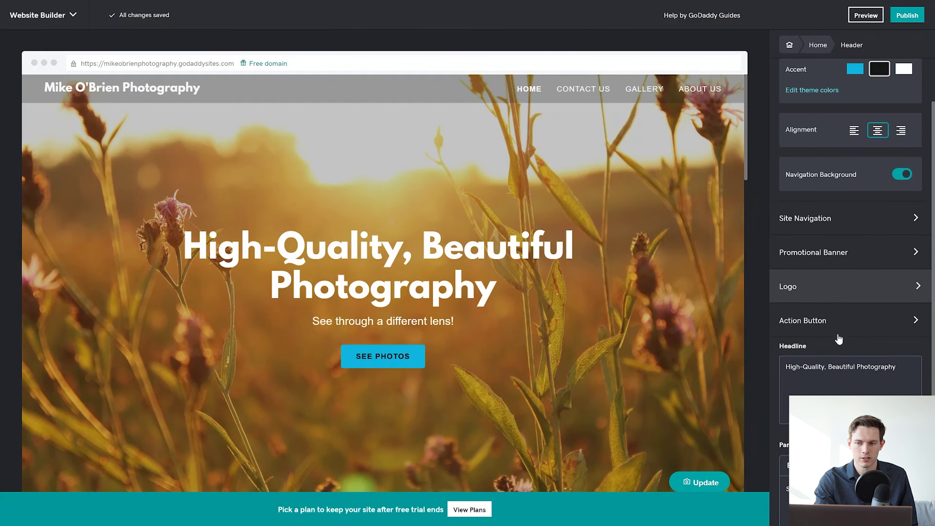
Link the See Photos action button to the Gallery page's Top Of Page section.
left_click(827, 284)
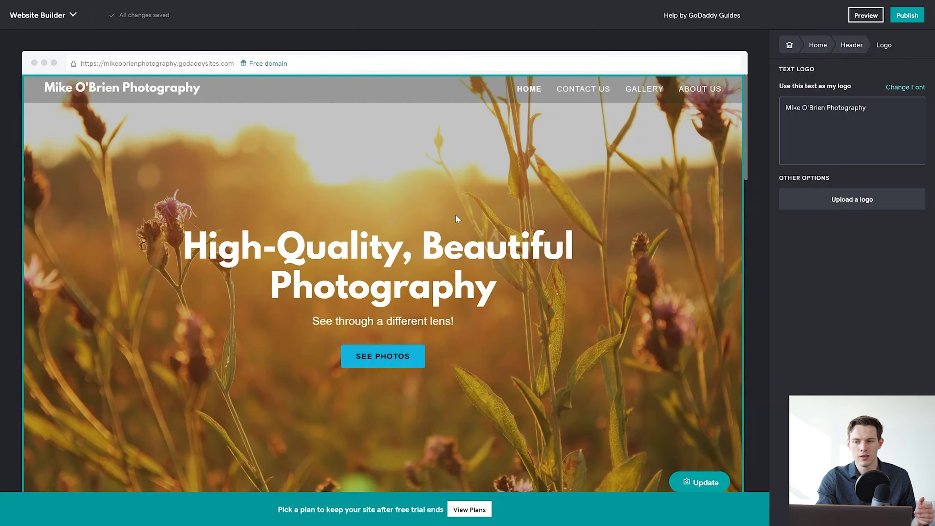
left_click(382, 265)
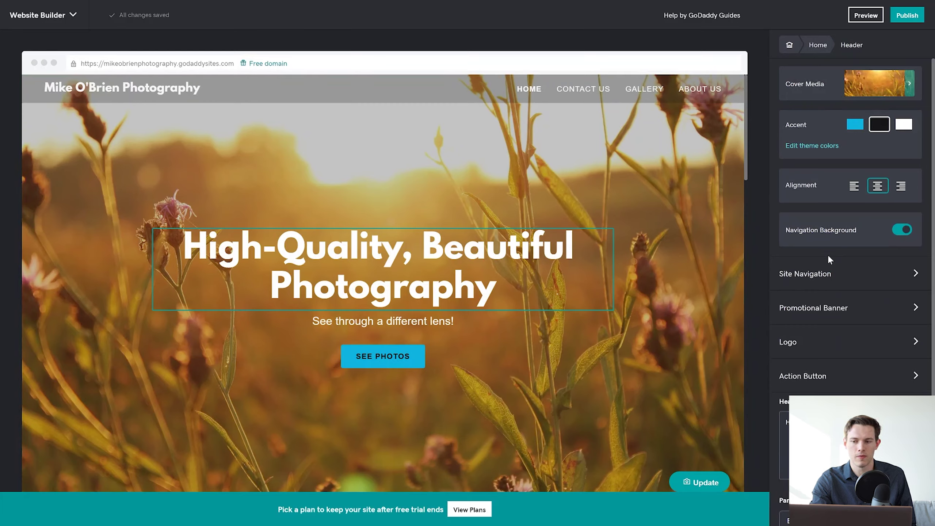
scroll(829, 340, "down", 3)
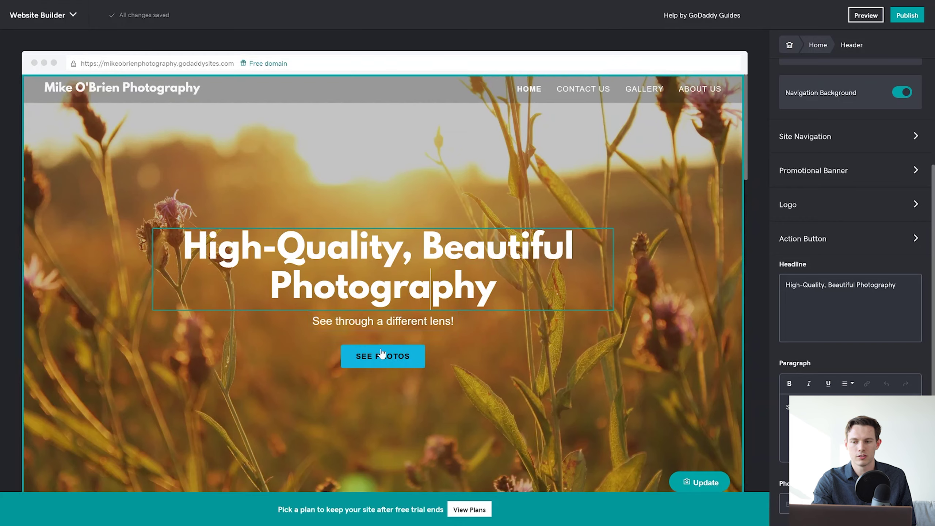
left_click(811, 240)
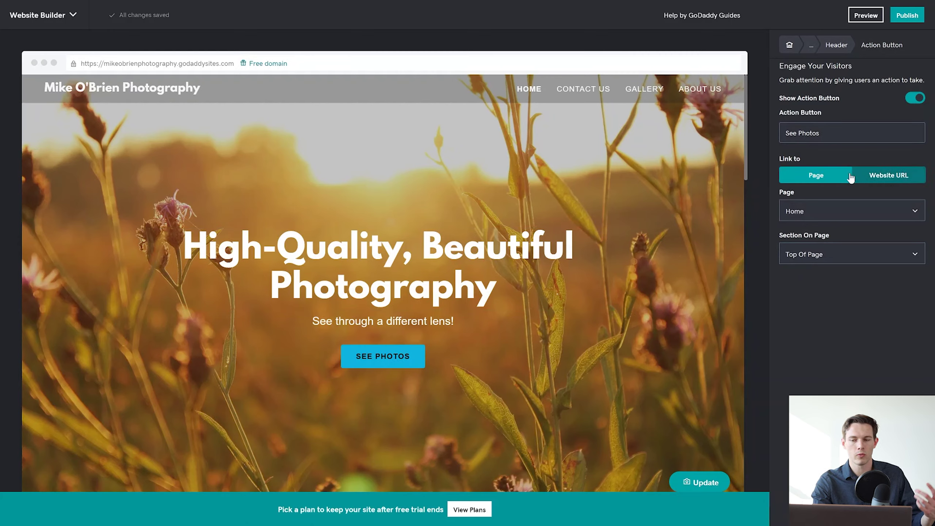
left_click(840, 220)
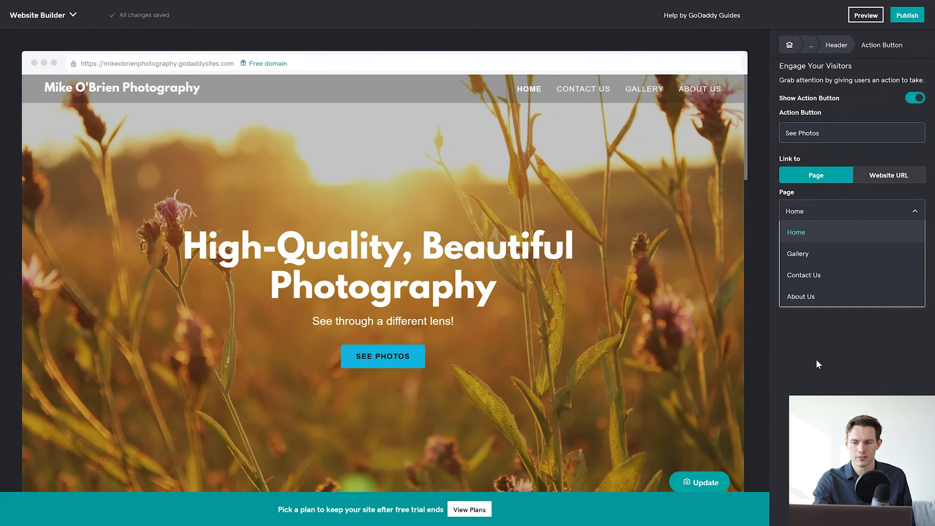
left_click(826, 254)
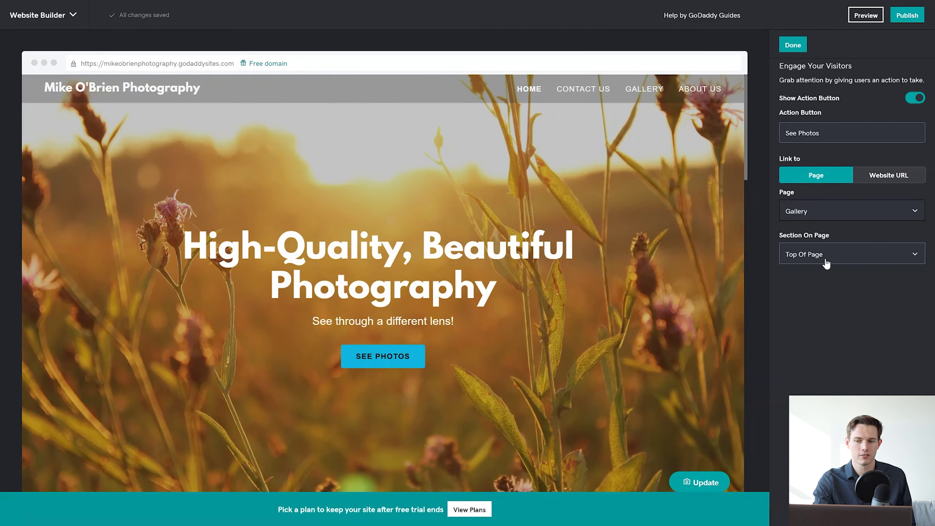
left_click(826, 263)
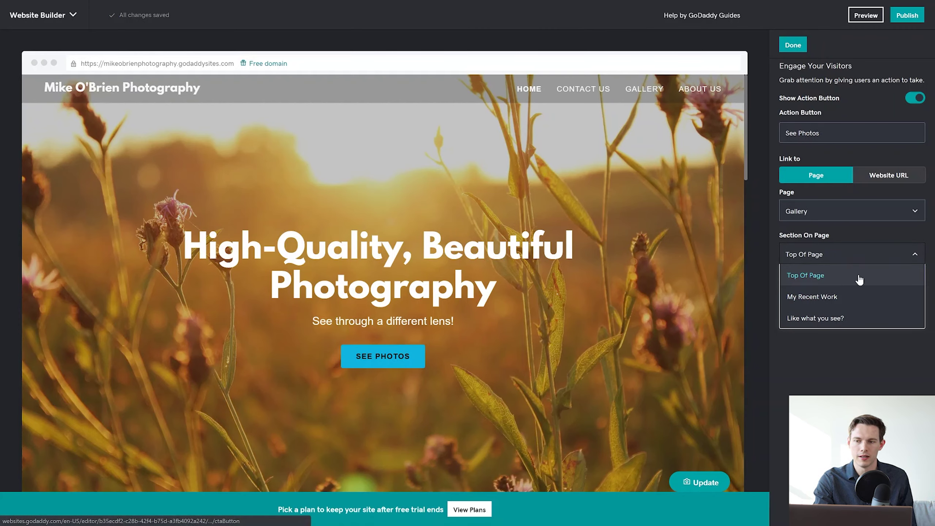
left_click(795, 46)
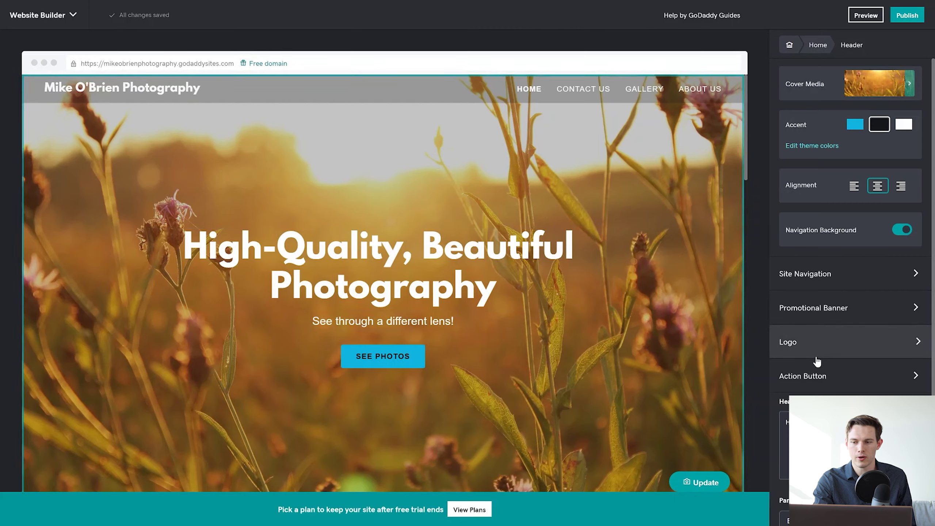
Edit the header paragraph so the tagline reads 'See through a different lens!'.
scroll(815, 359, "down", 3)
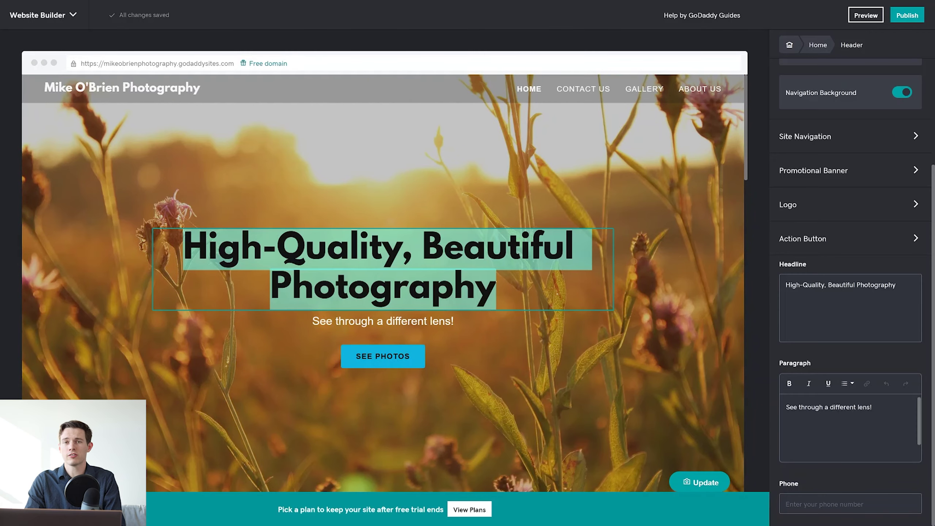
left_click(496, 289)
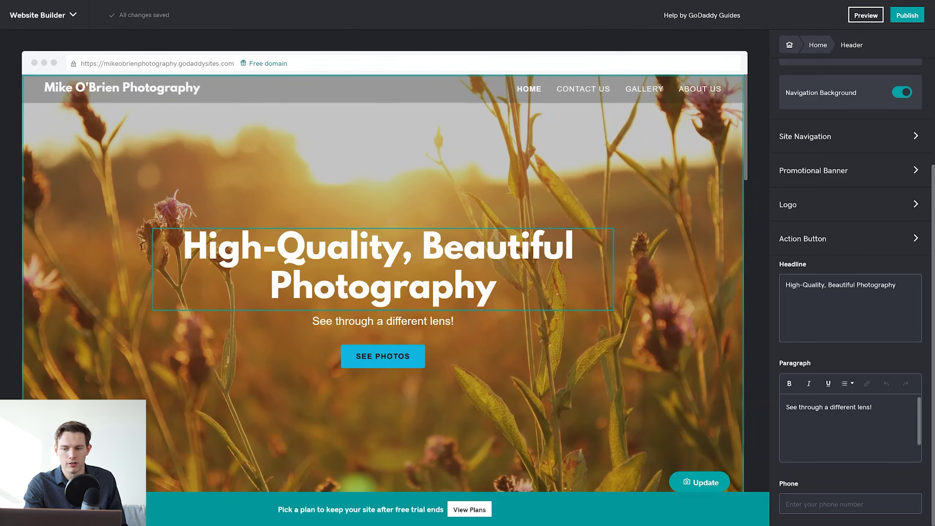
left_click(863, 398)
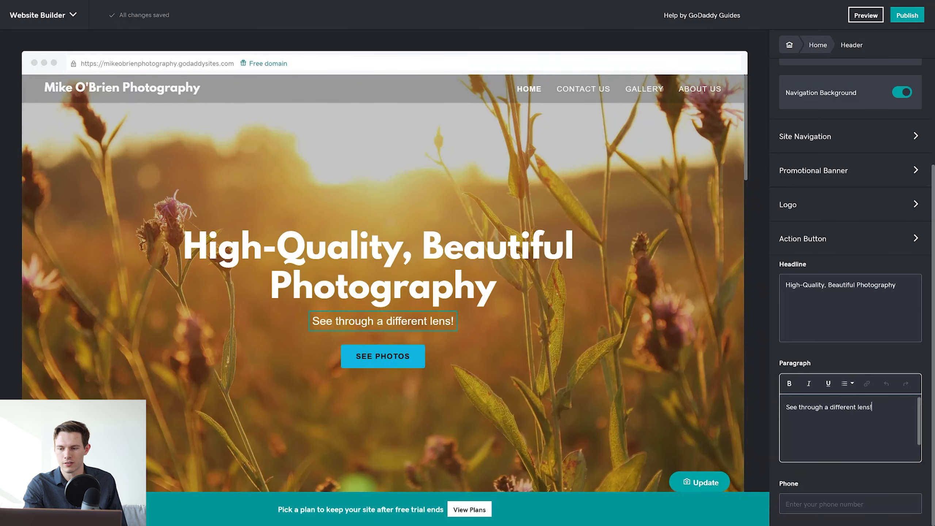
key("shift+Left")
key("shift+Left")
key("shift+Left")
key("shift+Left")
key("shift+Left")
key("shift+Left")
key("shift+Left")
key("shift+Left")
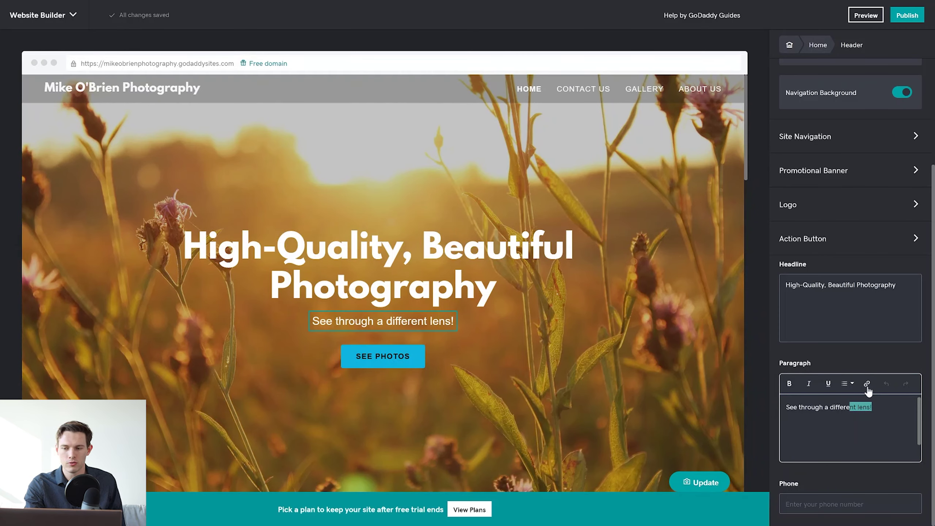
left_click(870, 406)
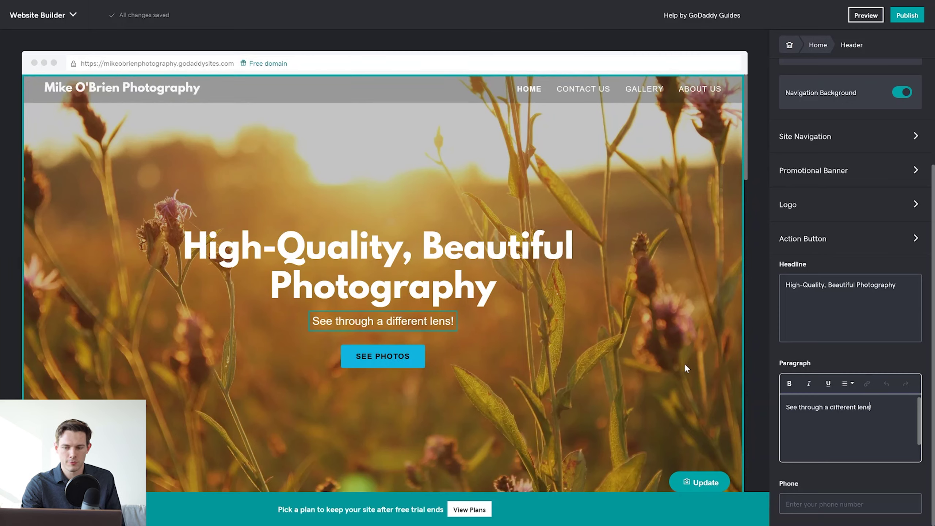
scroll(685, 366, "down", 5)
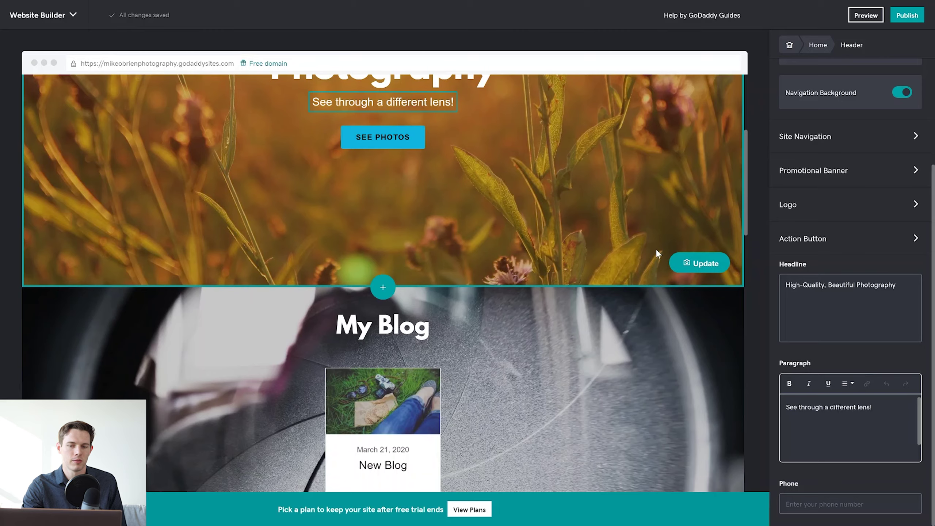
Open the My Blog section's settings, showing the New Blog card, then scroll toward About.
scroll(654, 246, "down", 4)
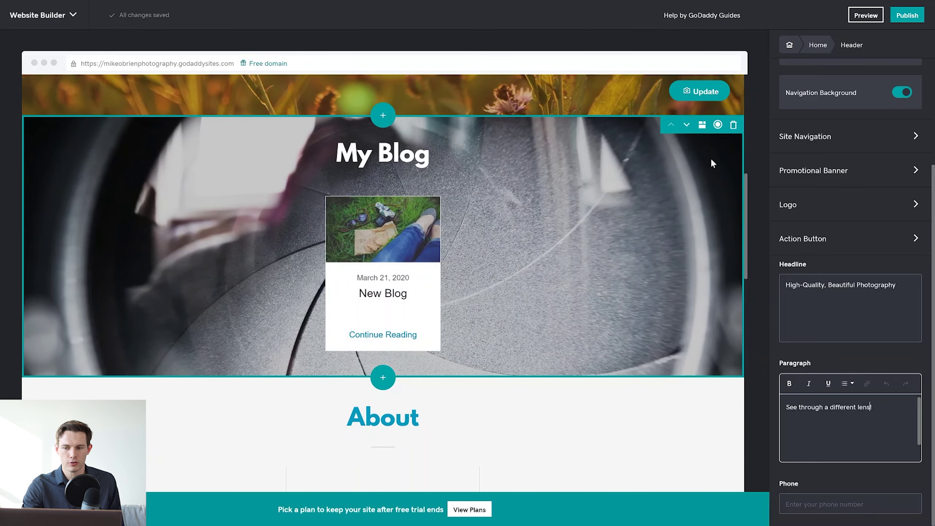
left_click(712, 160)
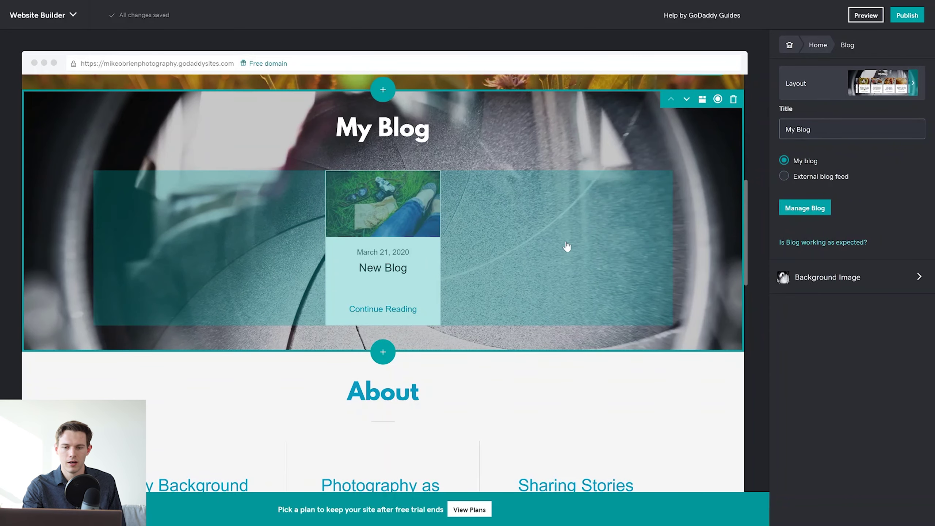
scroll(567, 246, "down", 6)
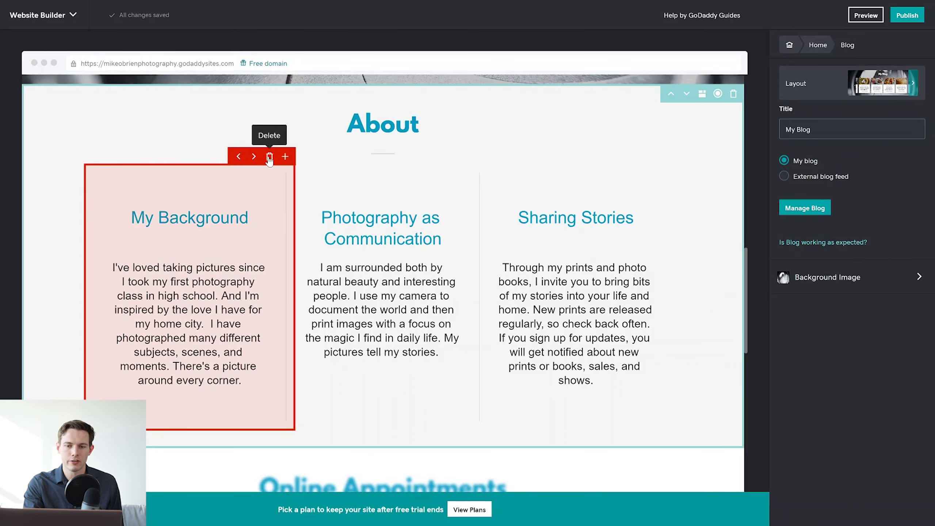
Delete the My Background column and duplicate the Photography as Communication and Sharing Stories columns.
left_click(269, 158)
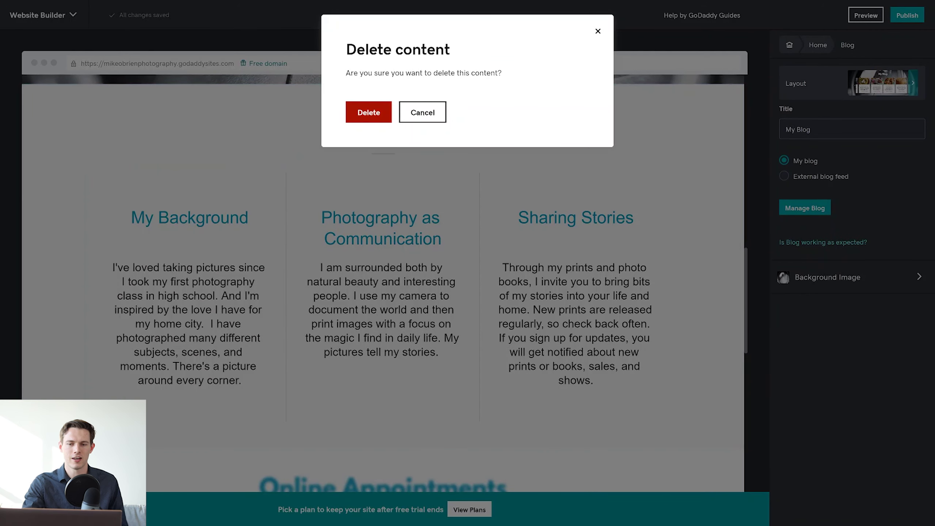
left_click(423, 113)
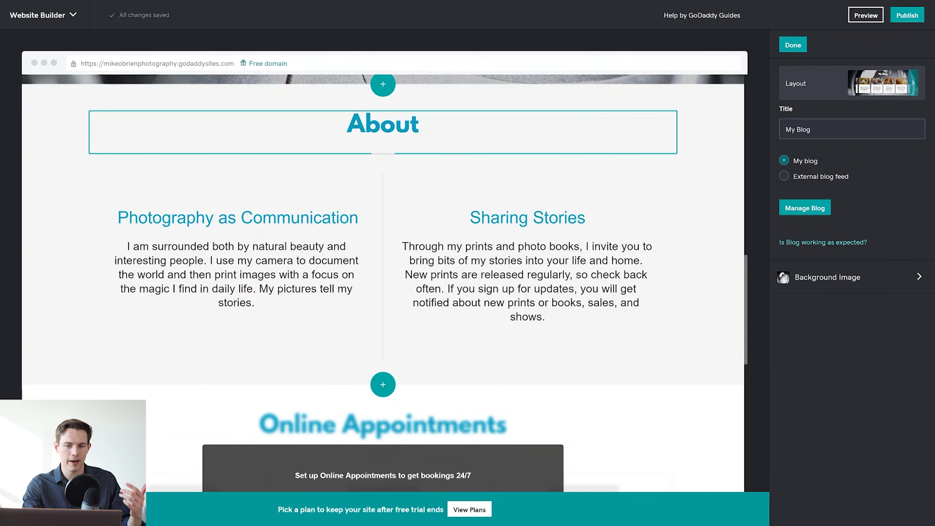
mouse_move(383, 210)
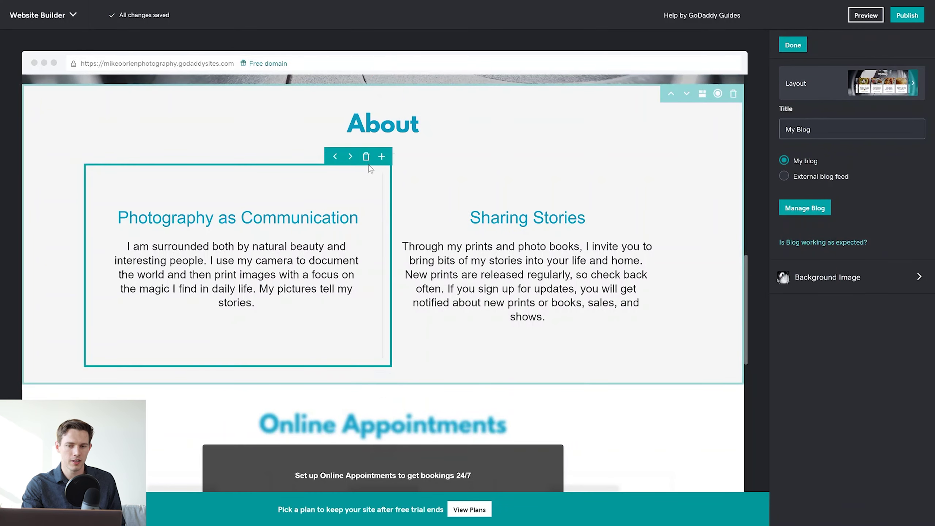
left_click(382, 157)
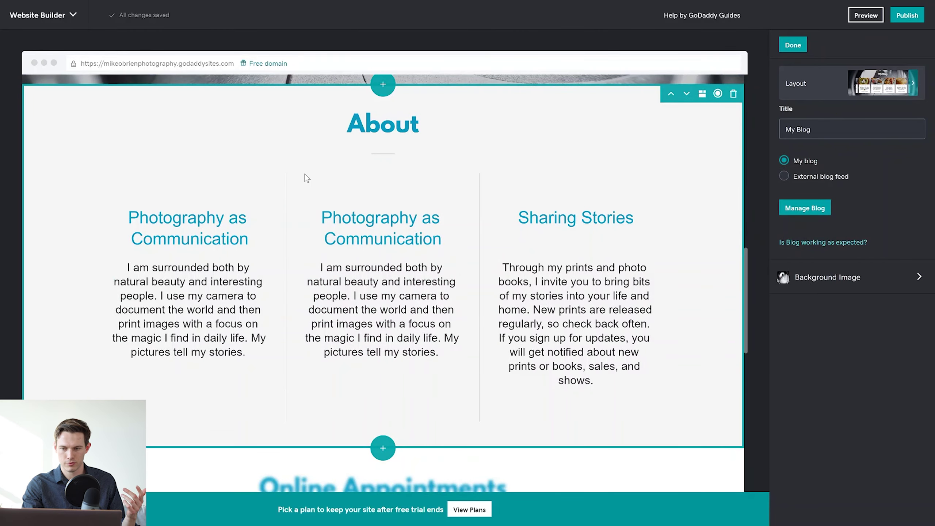
mouse_move(652, 180)
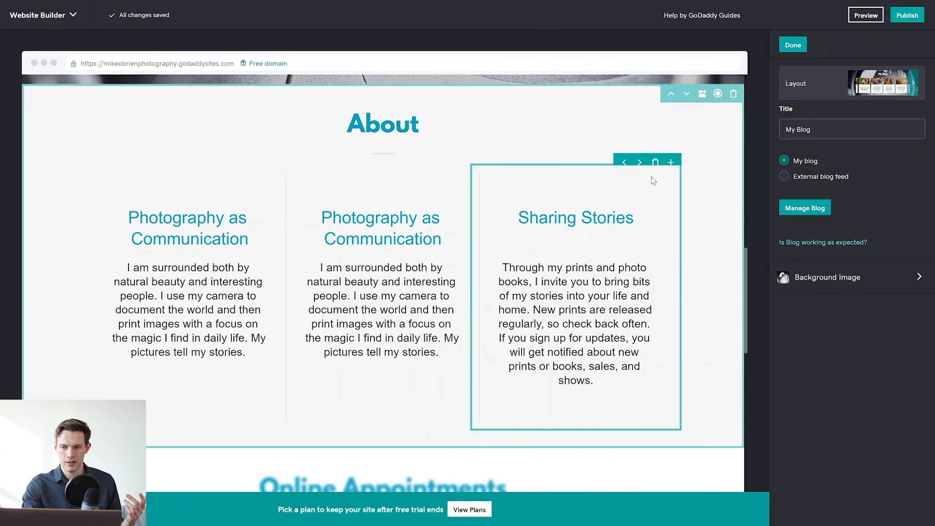
left_click(670, 156)
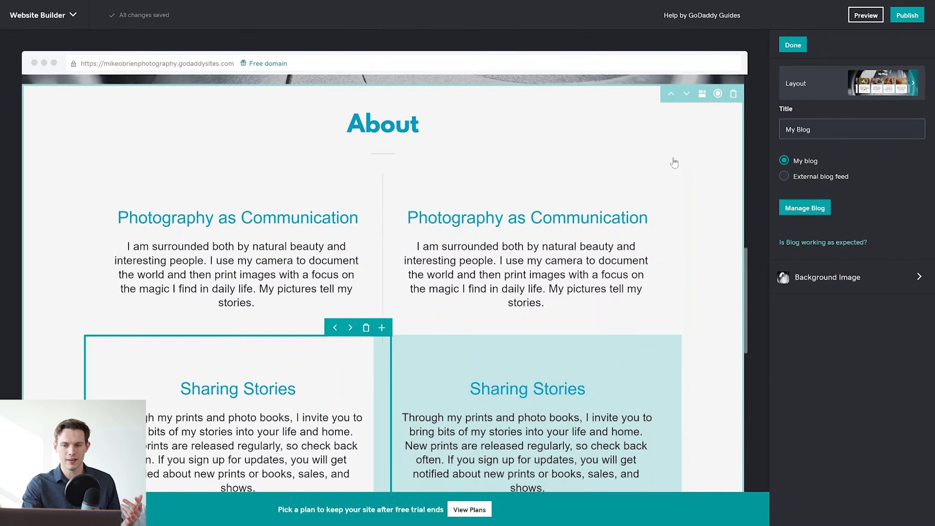
scroll(526, 258, "down", 3)
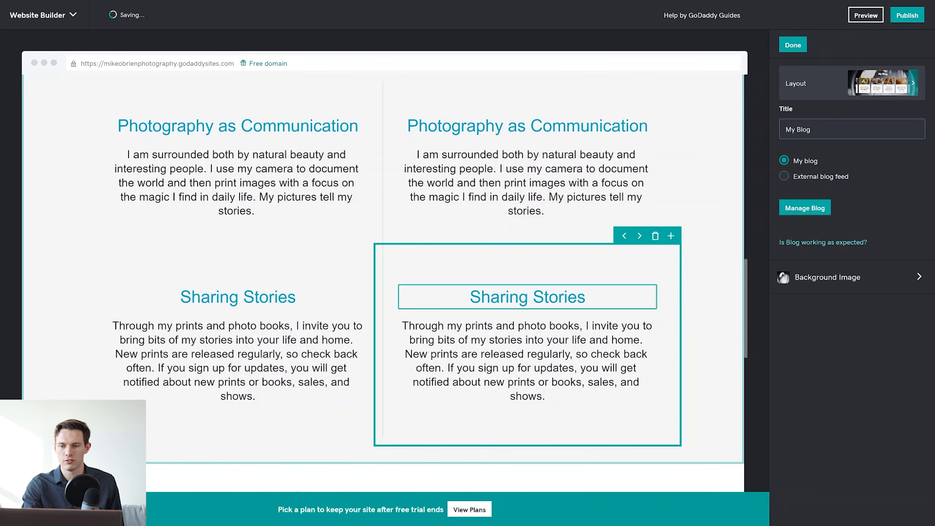
scroll(627, 166, "up", 2)
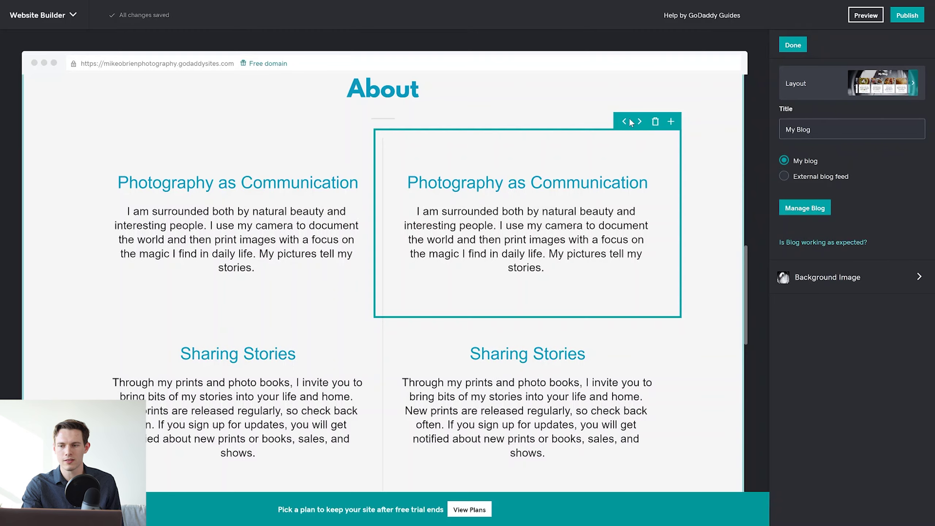
left_click(595, 175)
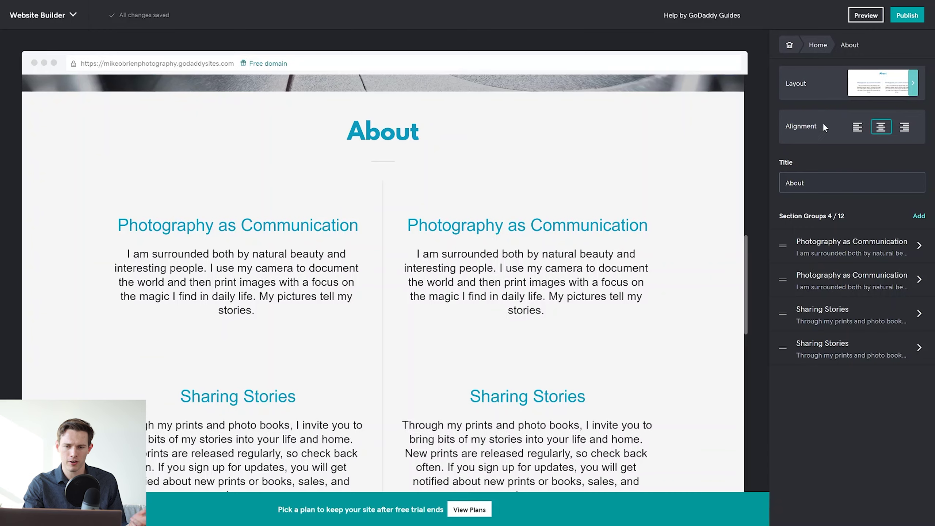
Keep the About text centre-aligned and open the first Photography as Communication group's editor.
left_click(857, 130)
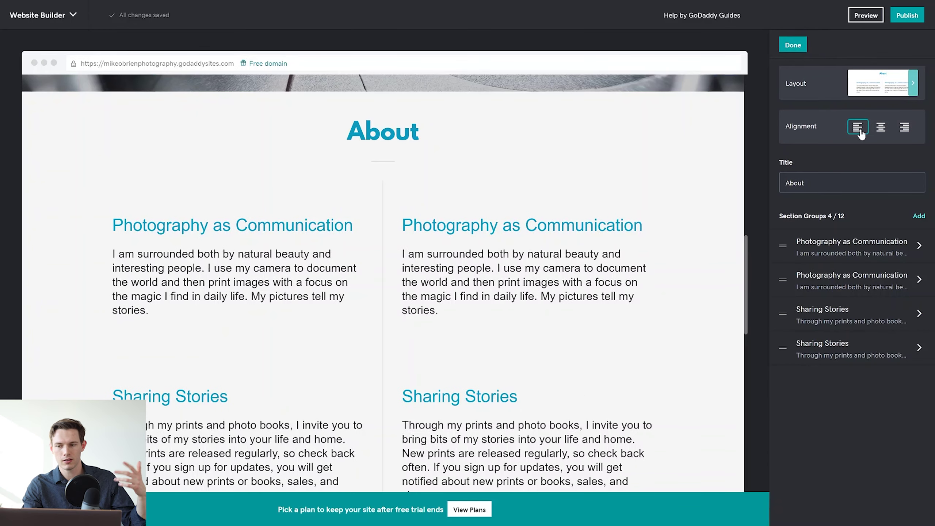
left_click(879, 129)
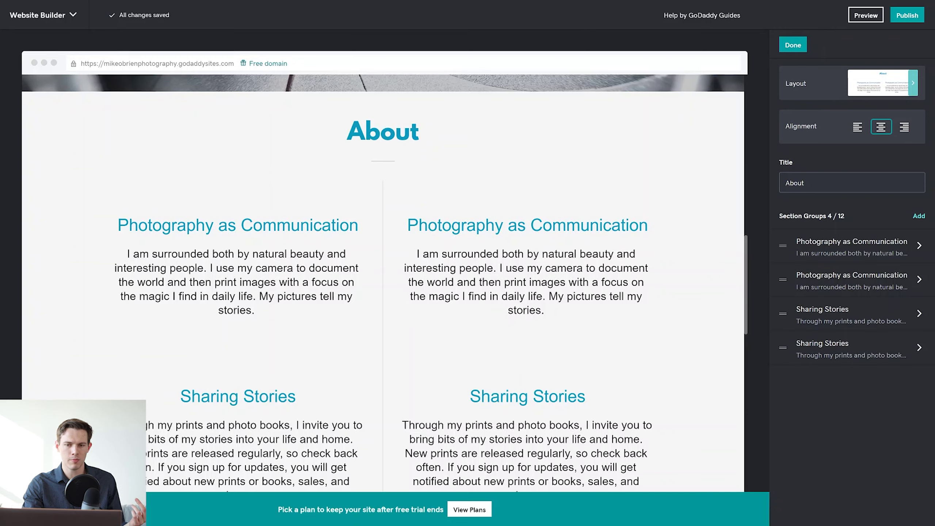
left_click(662, 155)
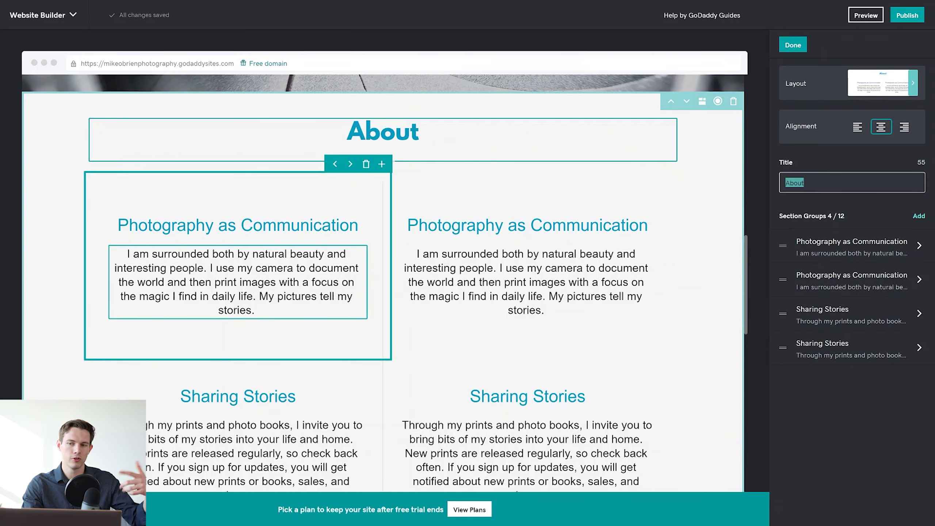
left_click(824, 247)
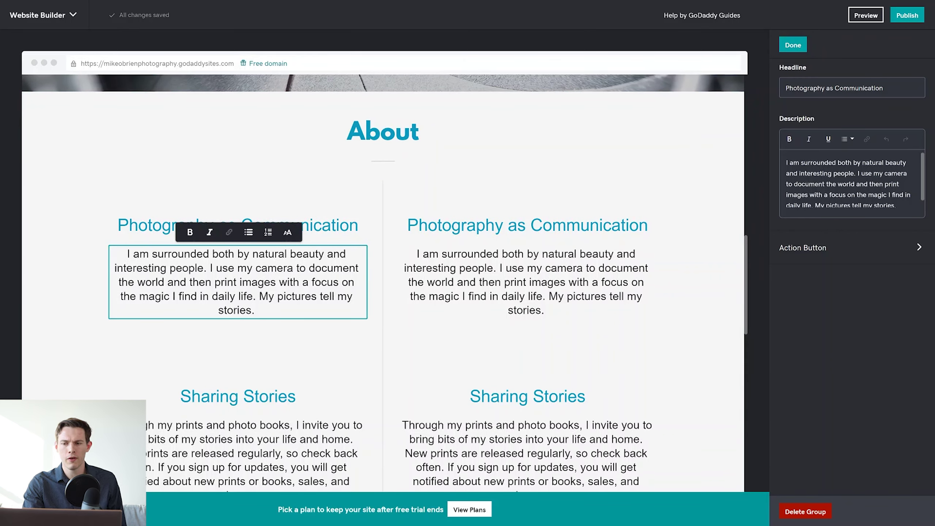
Show a Find out more action button under the first Photography as Communication column.
left_click(817, 183)
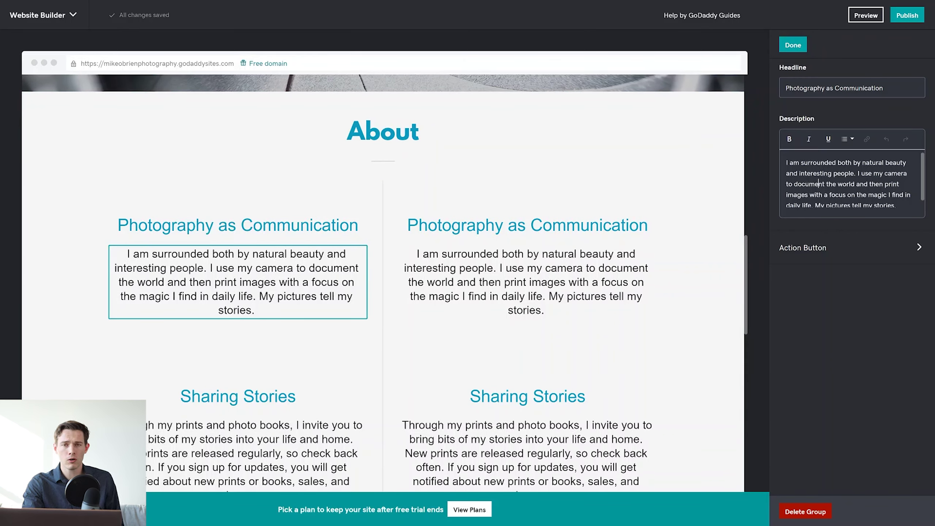
left_click(840, 254)
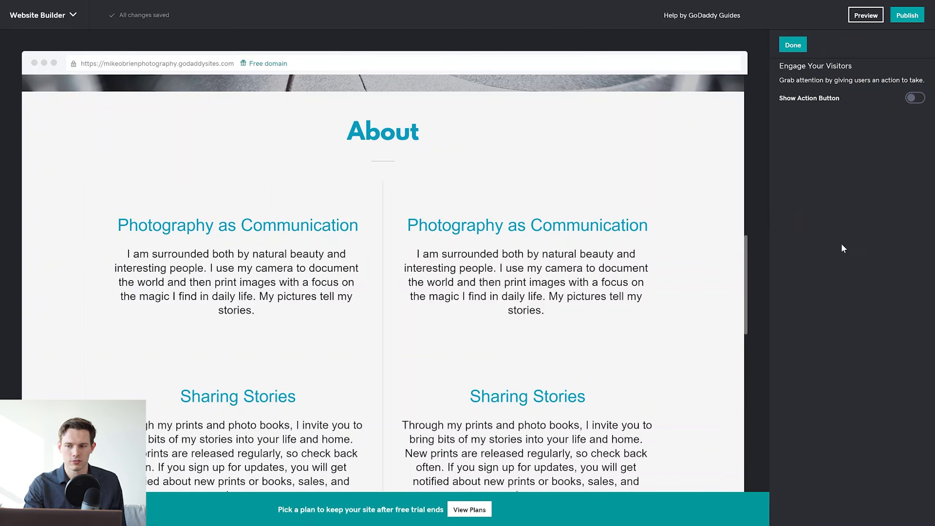
left_click(916, 98)
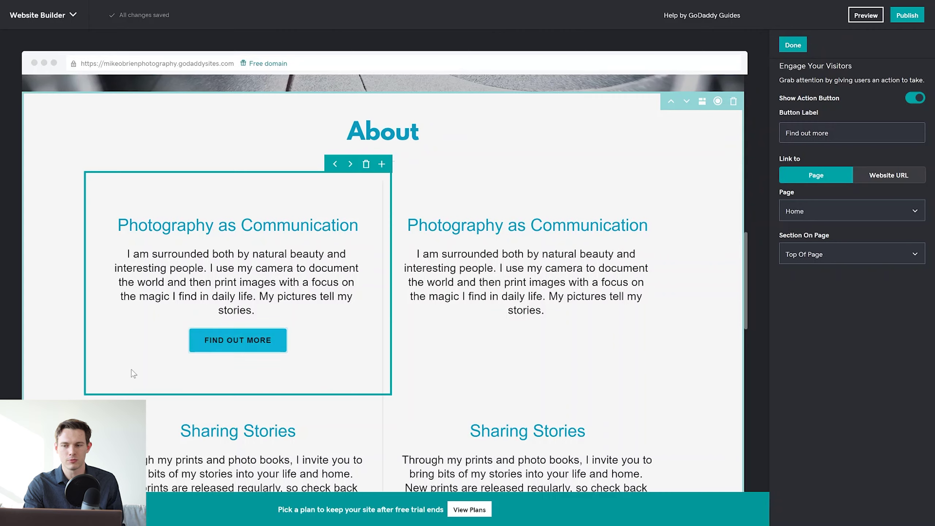
left_click_drag(501, 282, 565, 254)
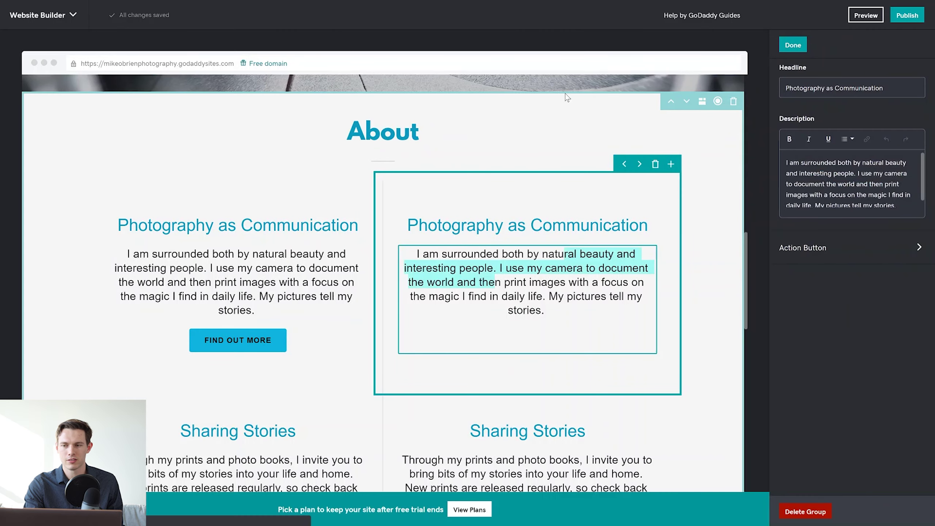
left_click(793, 45)
scroll(652, 220, "down", 1)
scroll(652, 220, "down", 10)
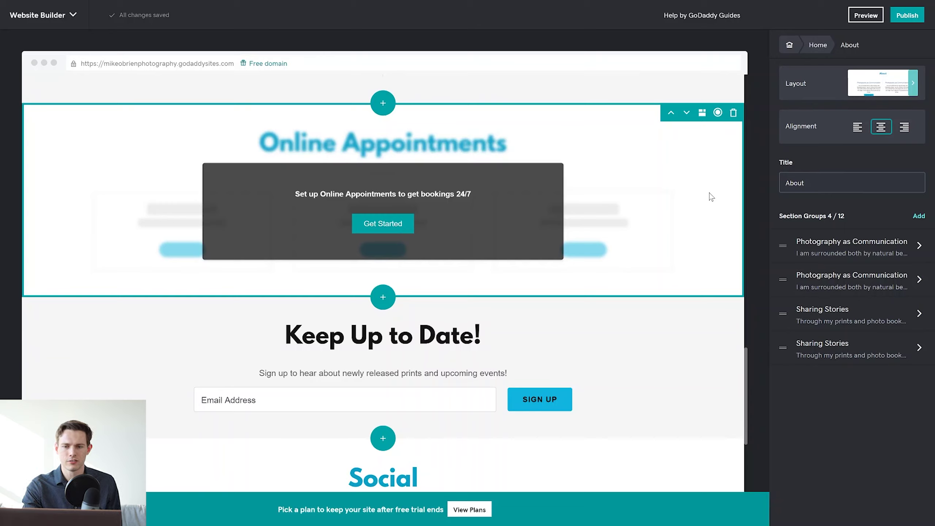
Check the Online Appointments section, then open the Keep Up to Date! subscribe settings.
left_click(662, 193)
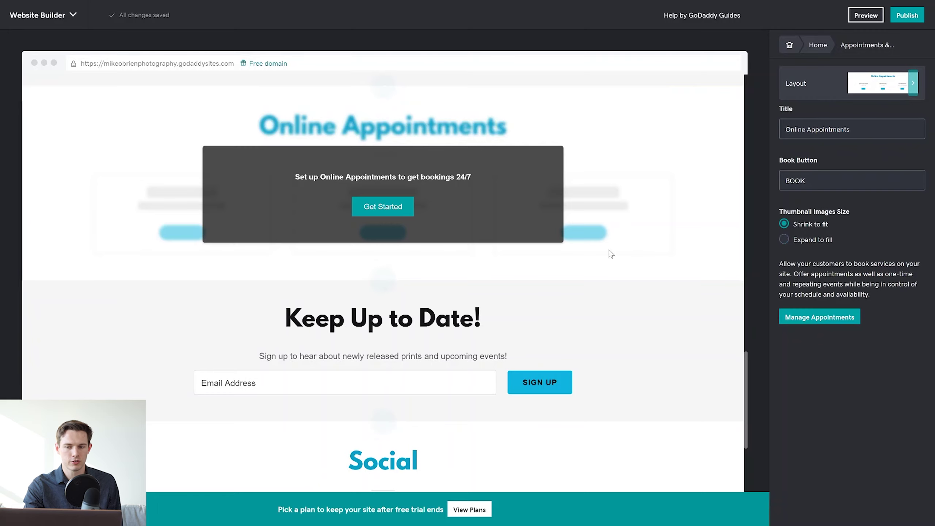
scroll(611, 253, "down", 3)
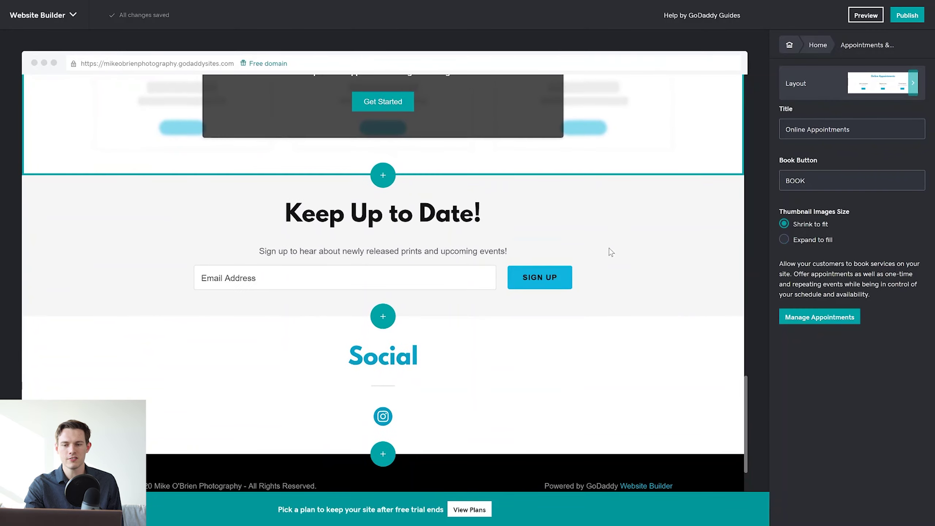
left_click(692, 257)
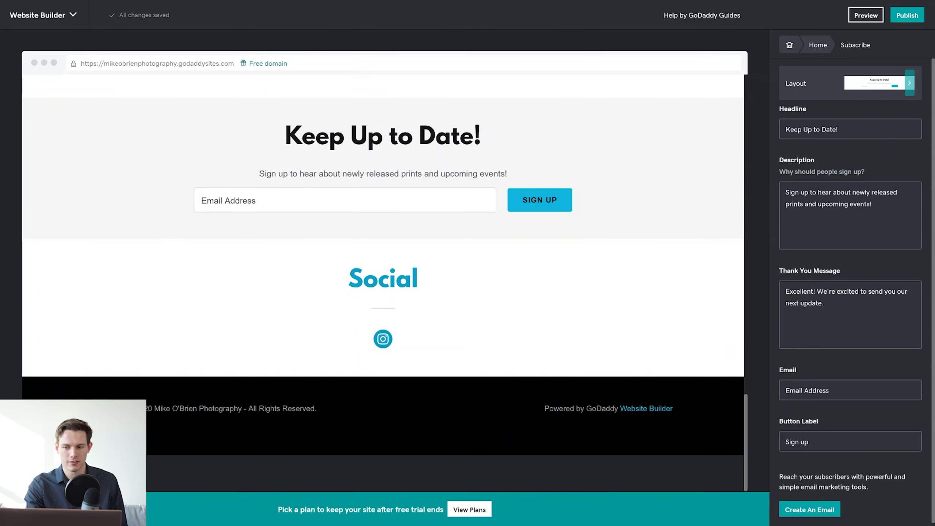
scroll(866, 254, "down", 1)
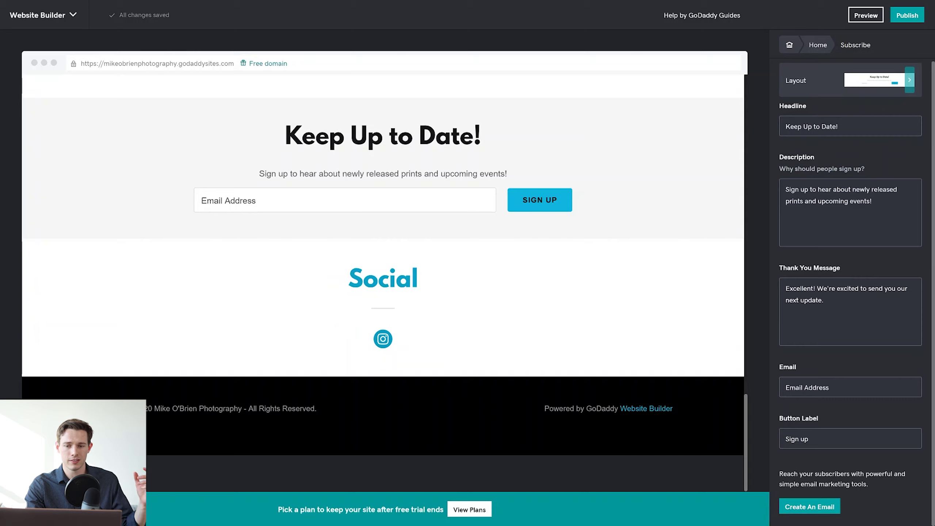
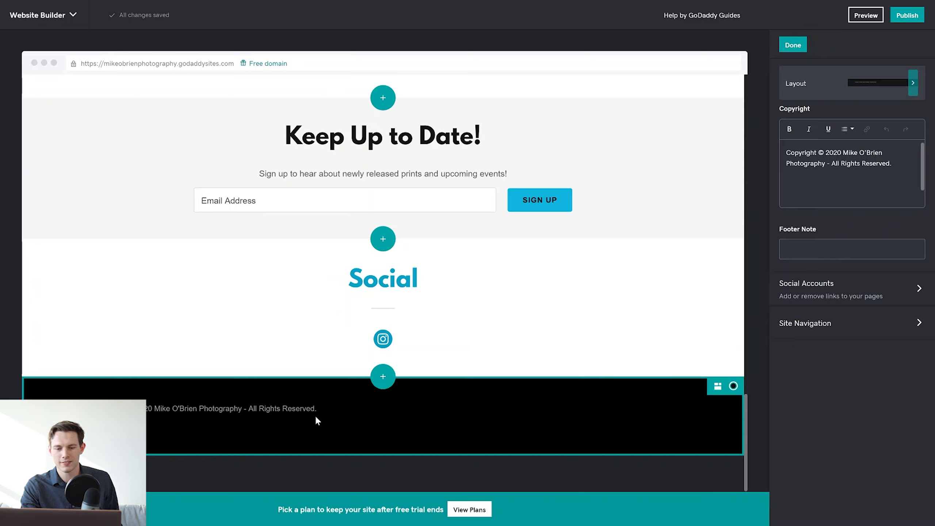
Edit the footer copyright text, then finish the footer and return to the main site menu.
left_click(258, 408)
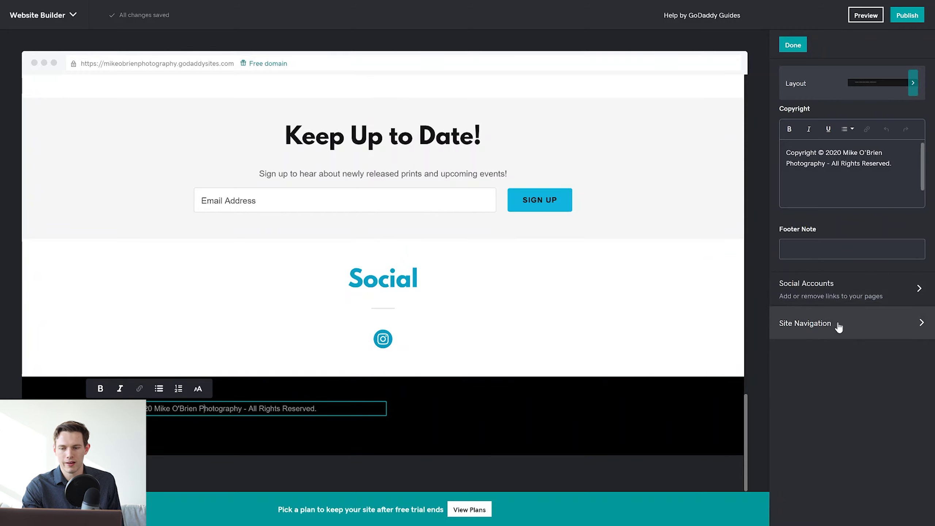
left_click(833, 293)
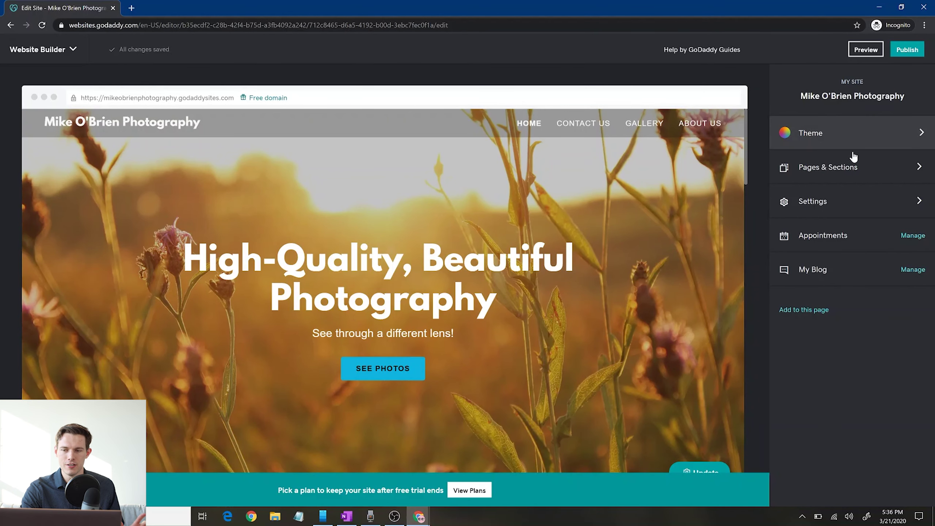
Switch from the home page to editing the Contact Us page.
left_click(853, 170)
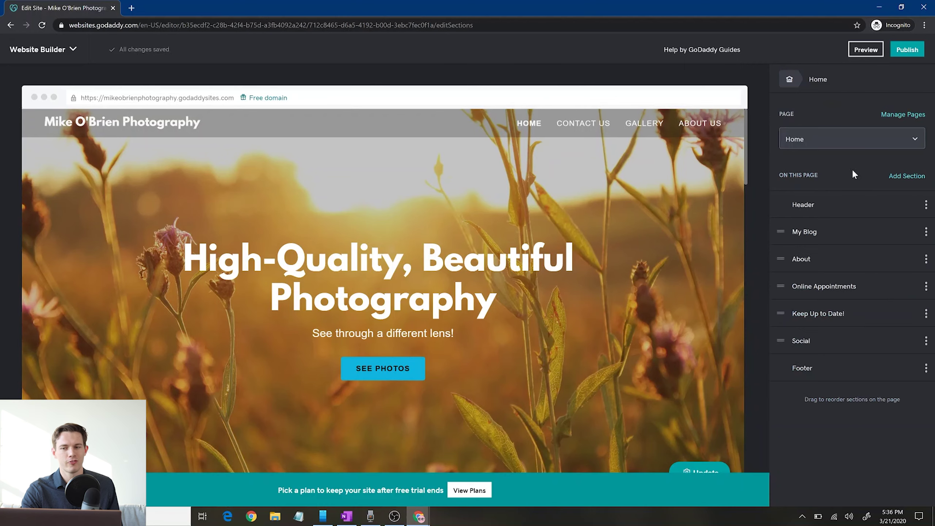
left_click(830, 146)
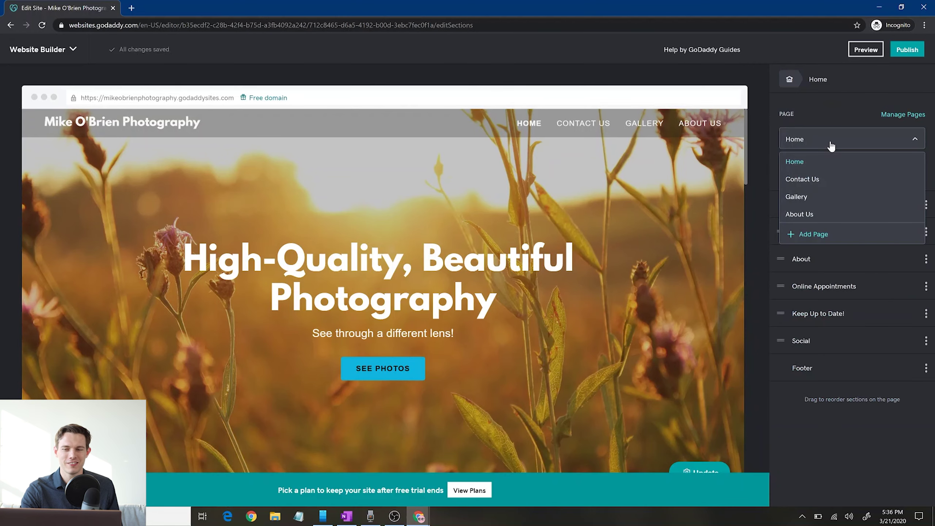
left_click(820, 184)
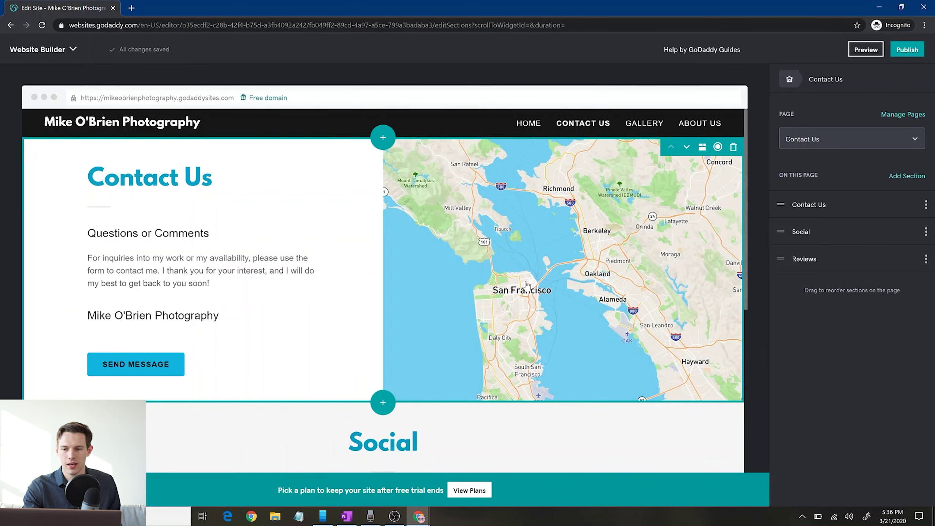
Open the Contact Us map section's settings with its title, heading, description and address fields.
left_click(581, 302)
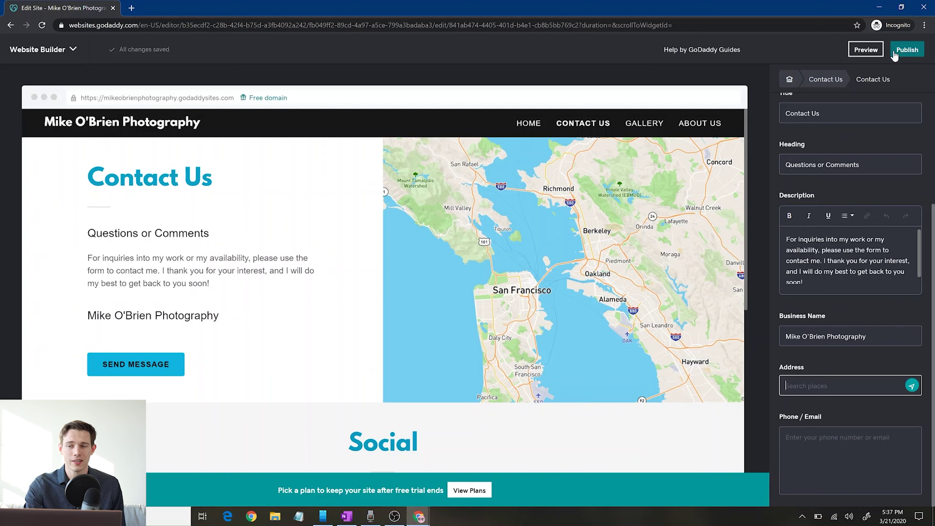
Publish the site to its free GoDaddy address.
left_click(908, 55)
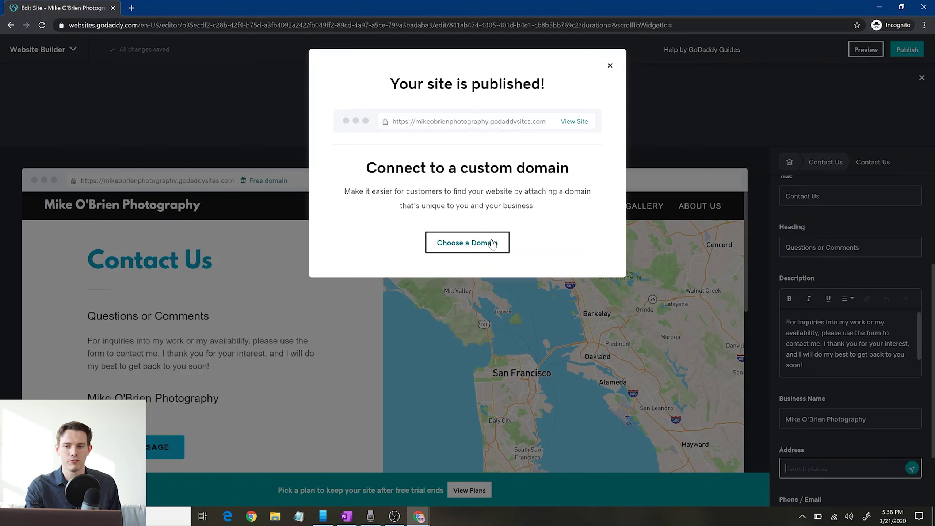
View the published live site in a new browser tab.
left_click(575, 122)
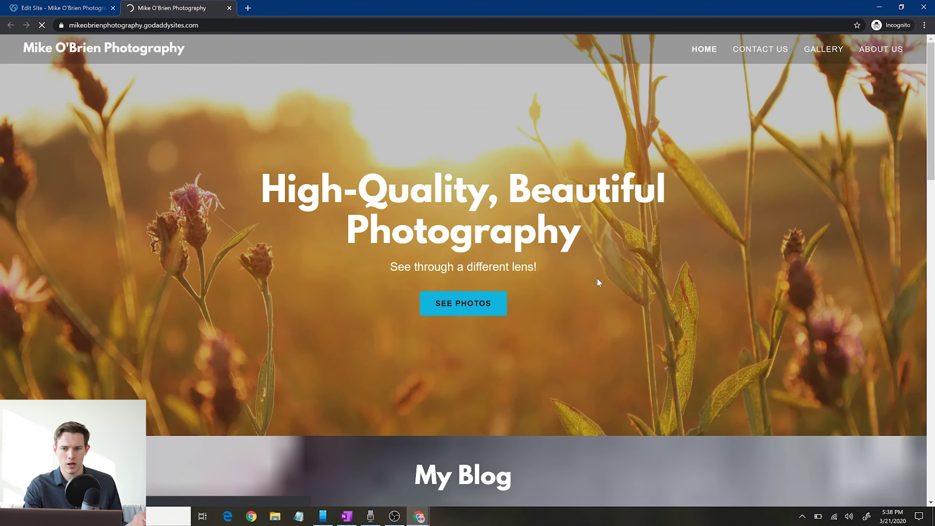
scroll(597, 282, "down", 10)
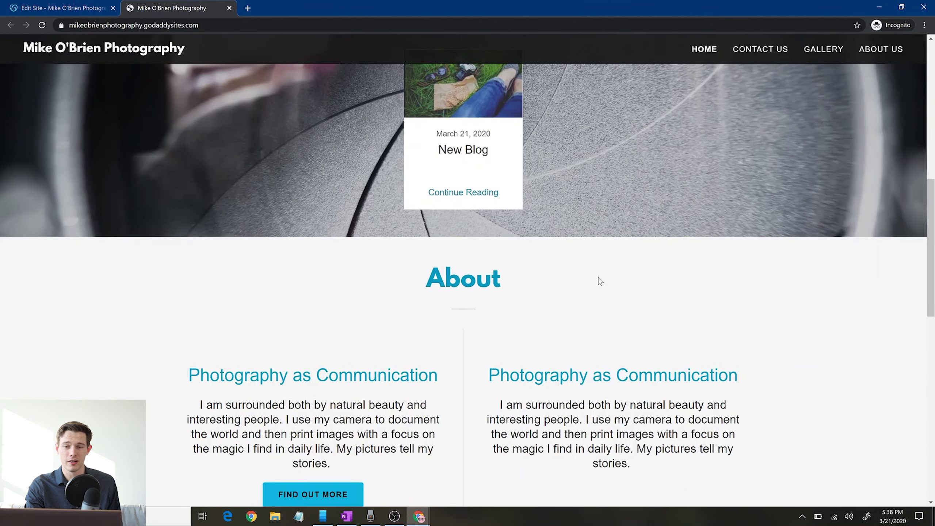
scroll(600, 281, "down", 10)
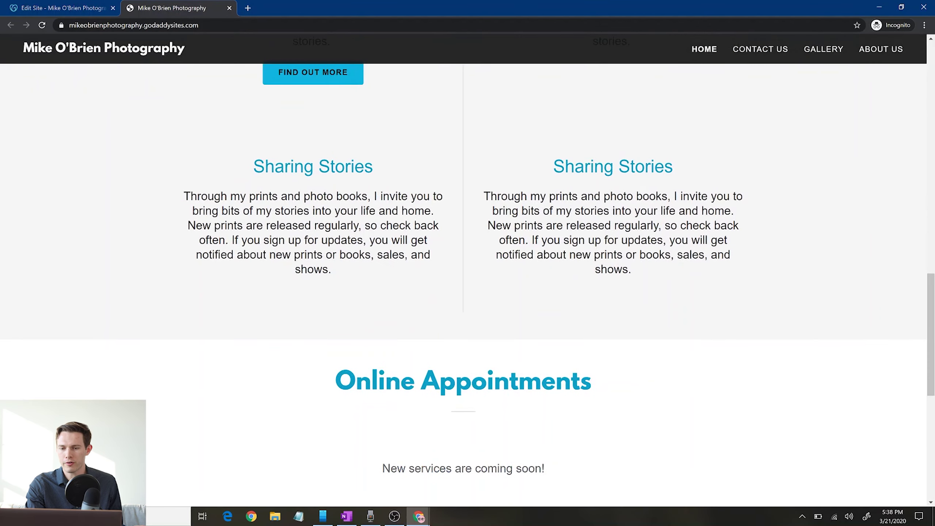
scroll(467, 287, "down", 10)
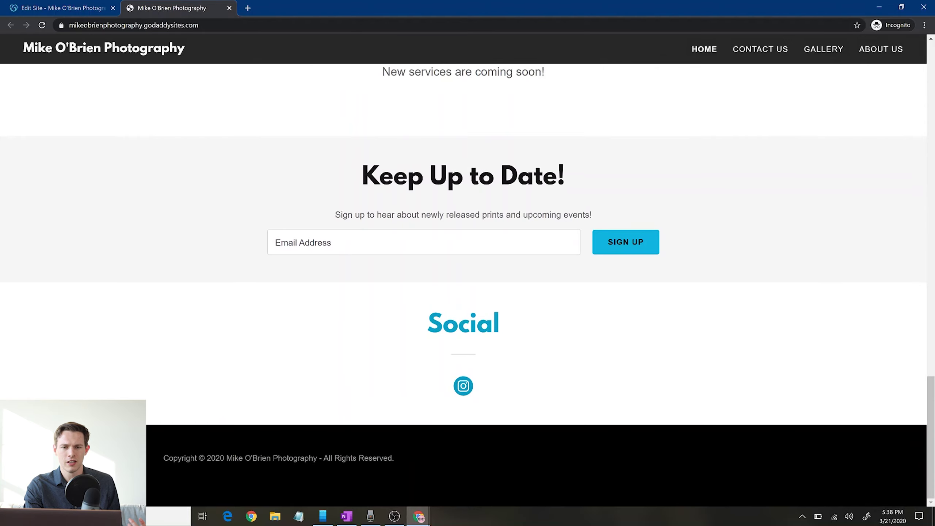
scroll(599, 281, "up", 20)
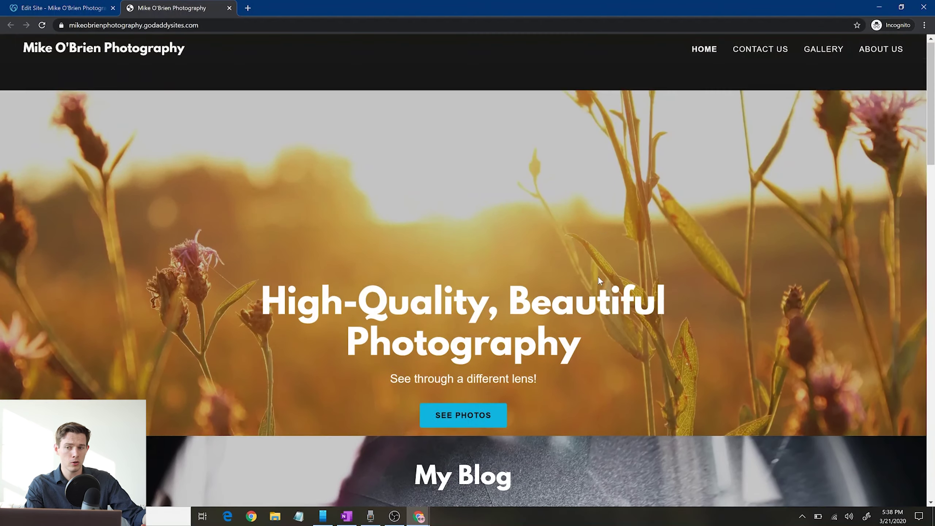